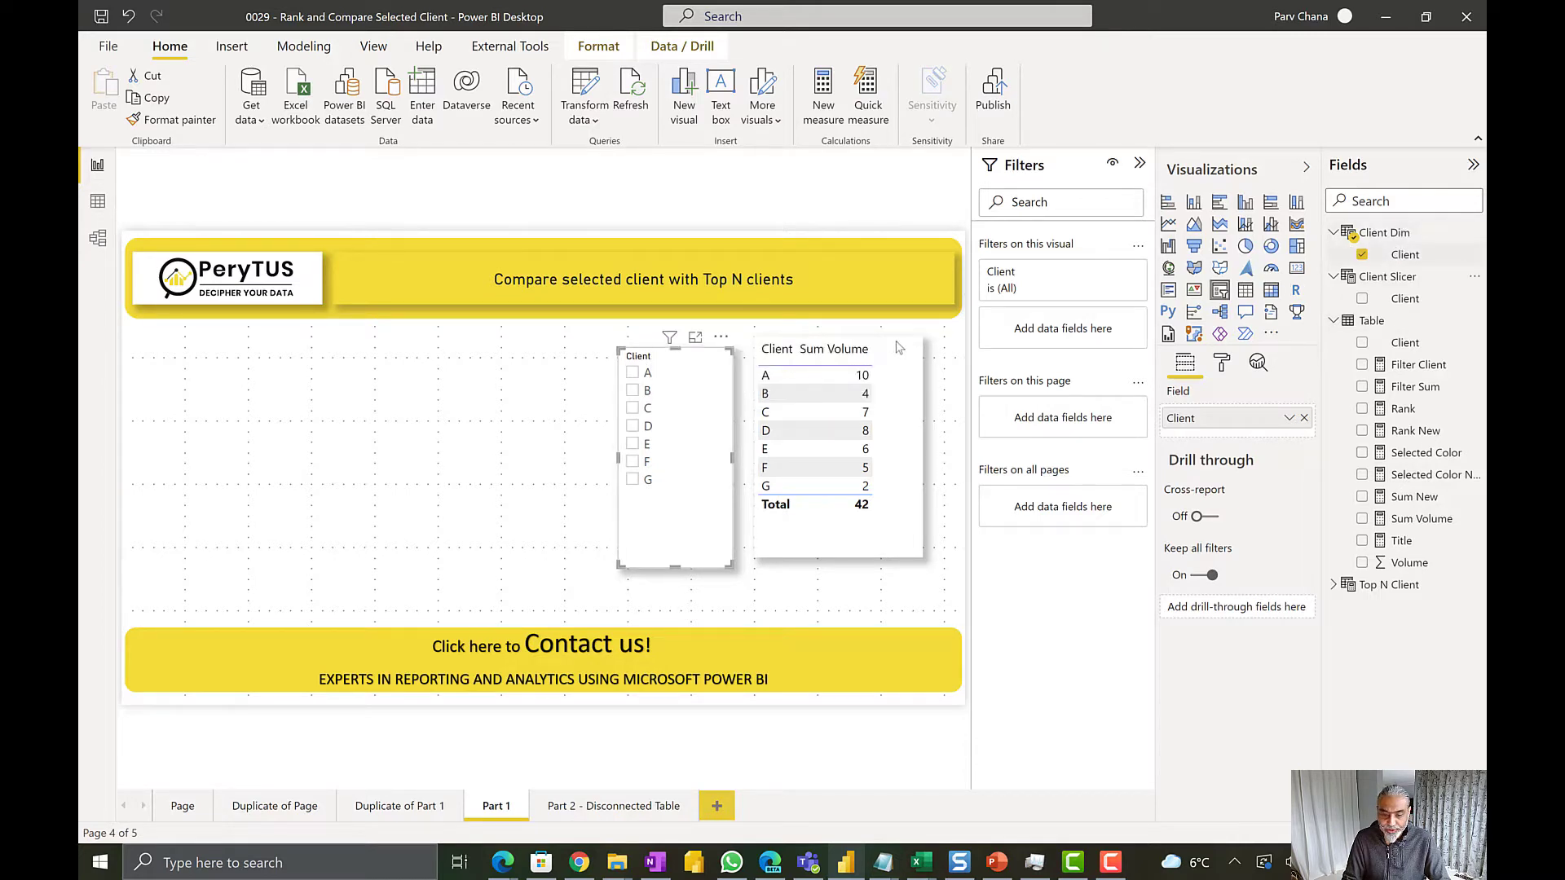
# Step: Check how the Client slicer filters the table by selecting individual clients such as F, G and C, and clear the selection
pyautogui.click(634, 442)
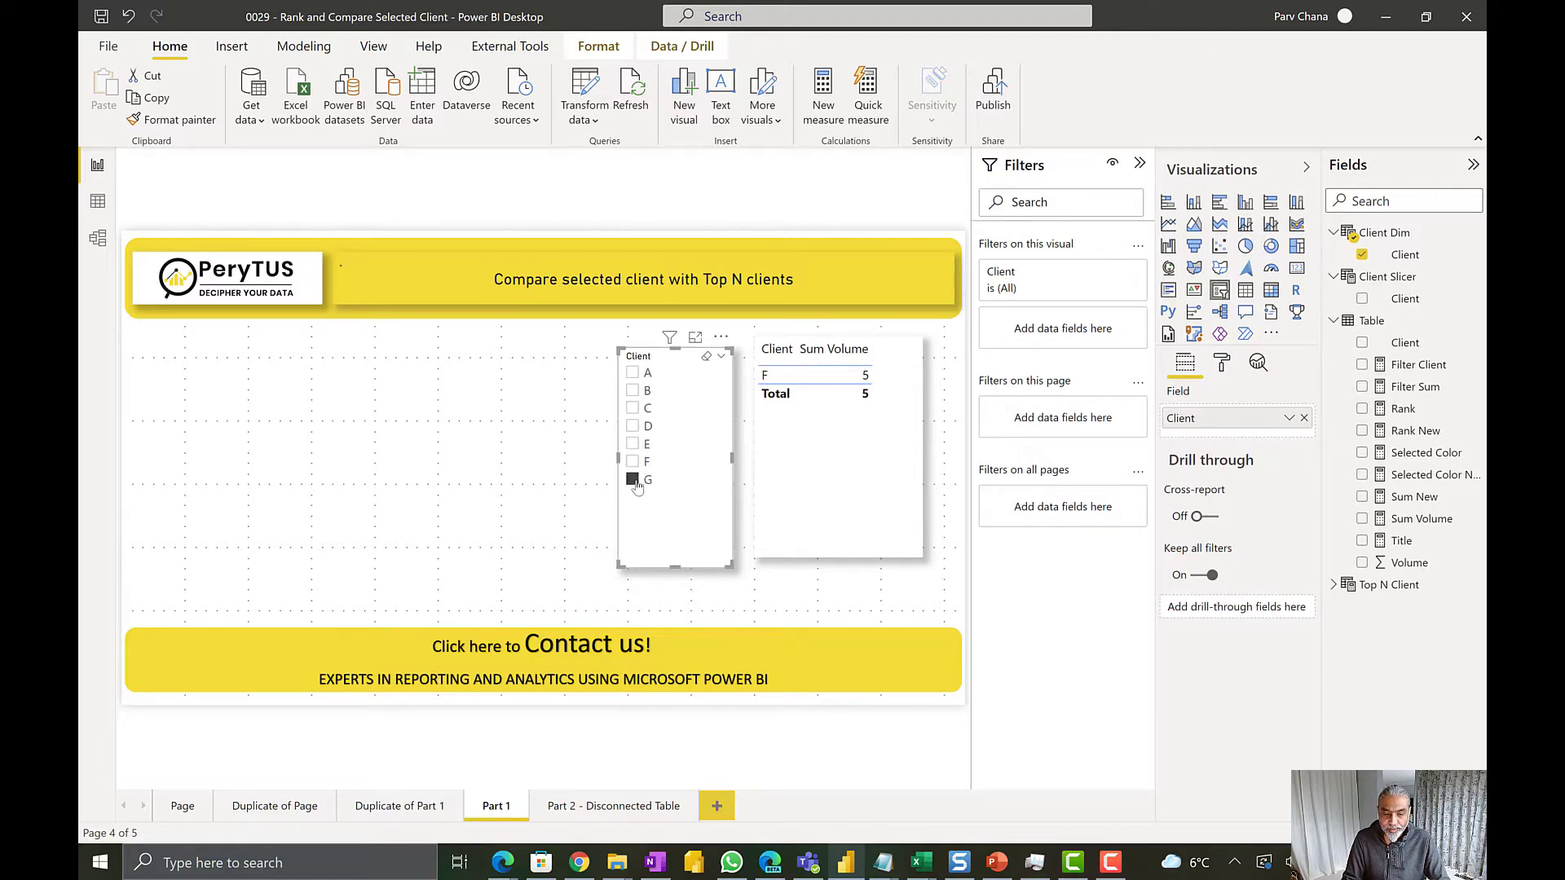
pyautogui.click(634, 480)
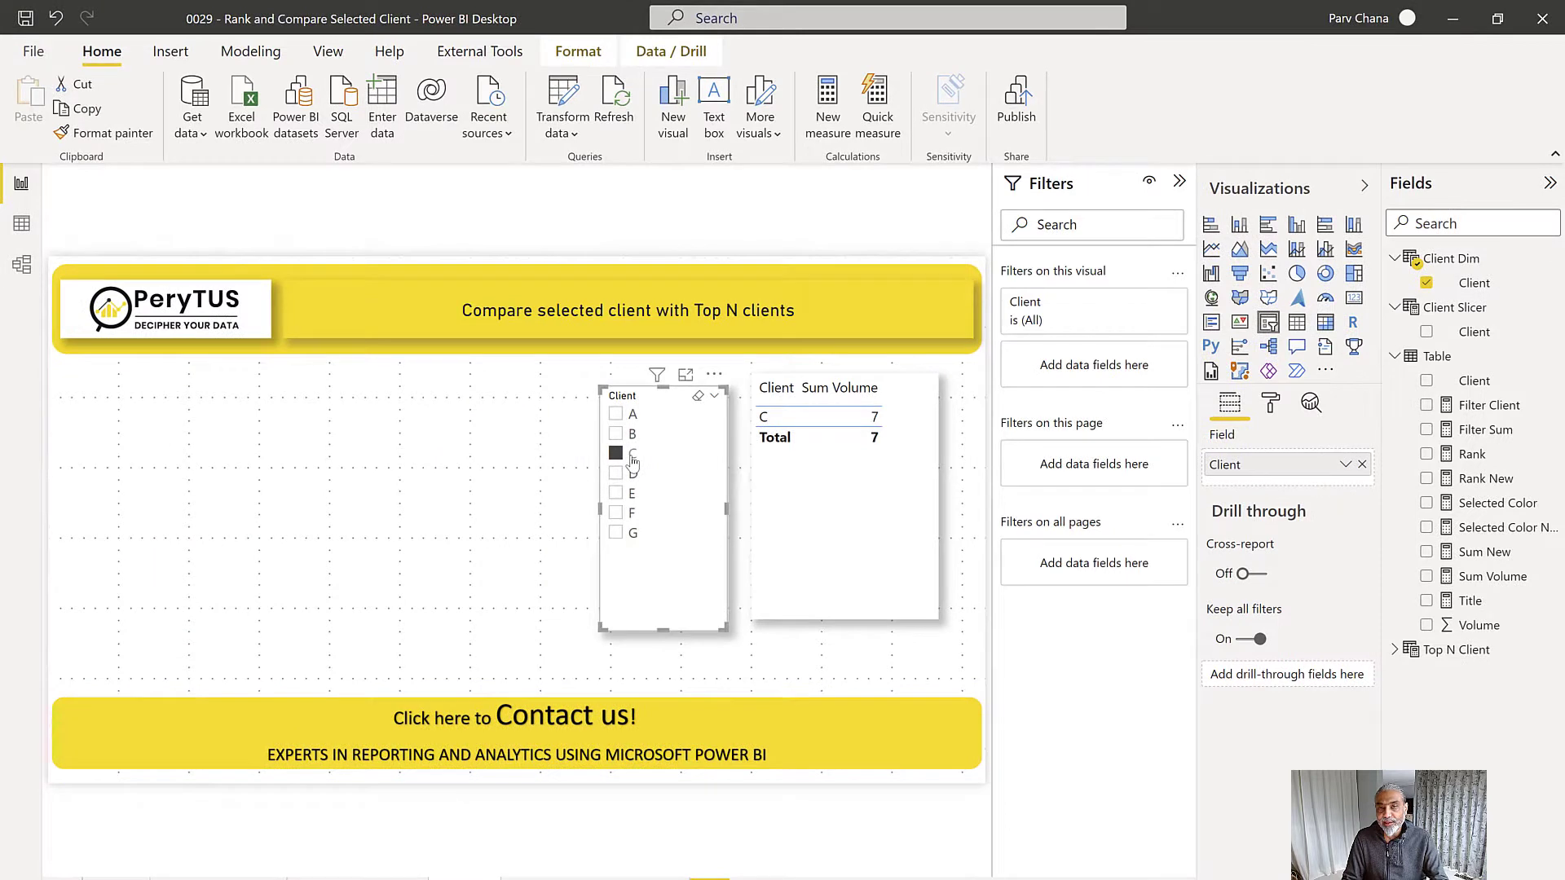
pyautogui.click(628, 417)
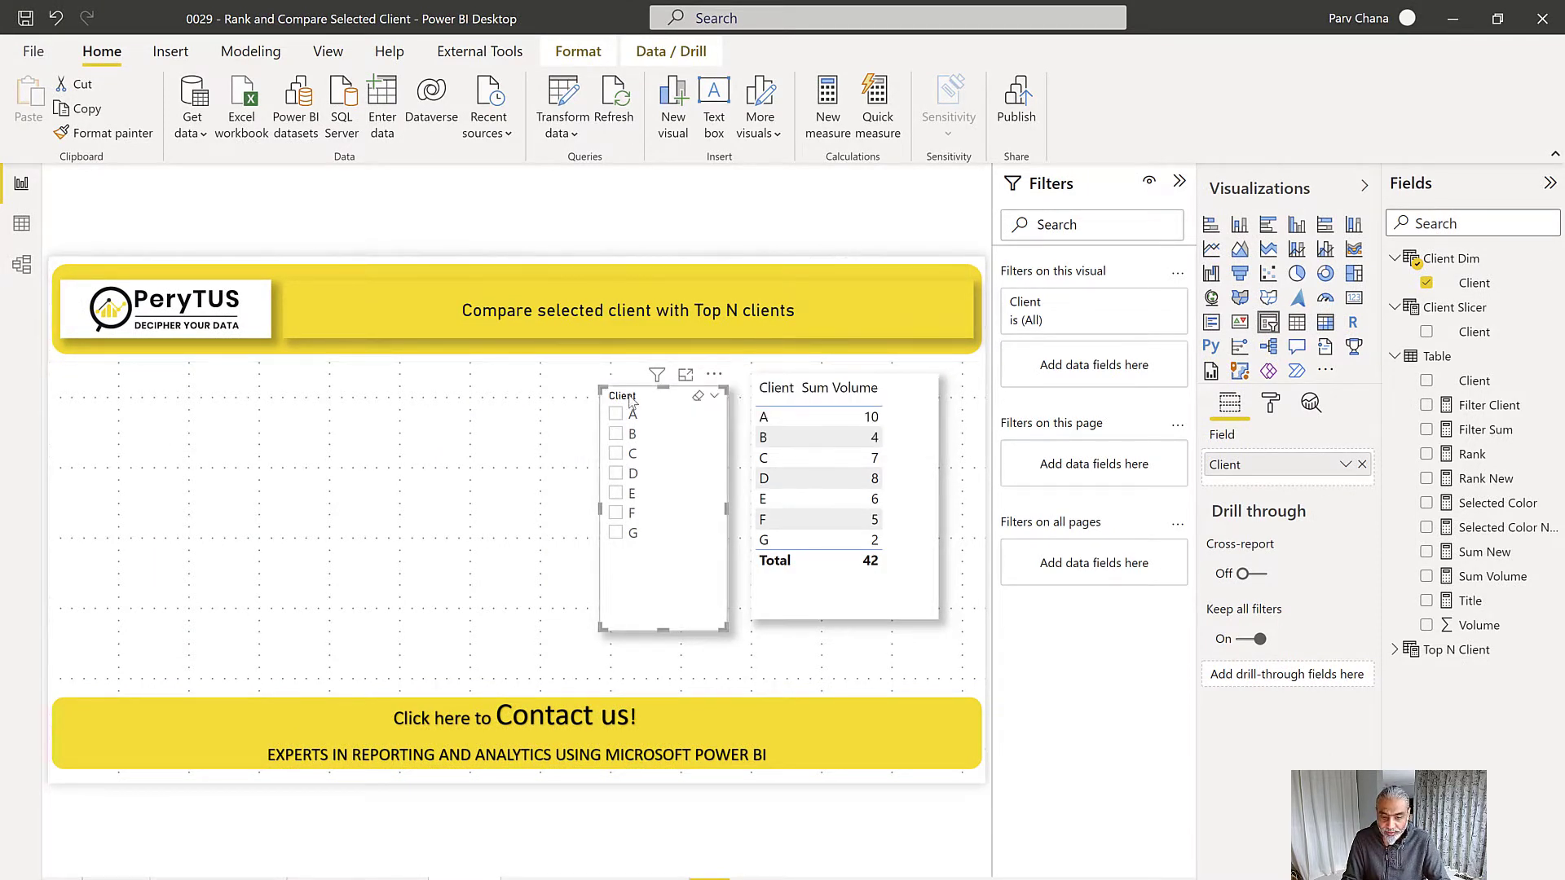
# Step: Place a second Client slicer beside the table and replace its Client Dim field with Client from the Client Slicer table
pyautogui.moveTo(629, 400); pyautogui.dragTo(662, 395)
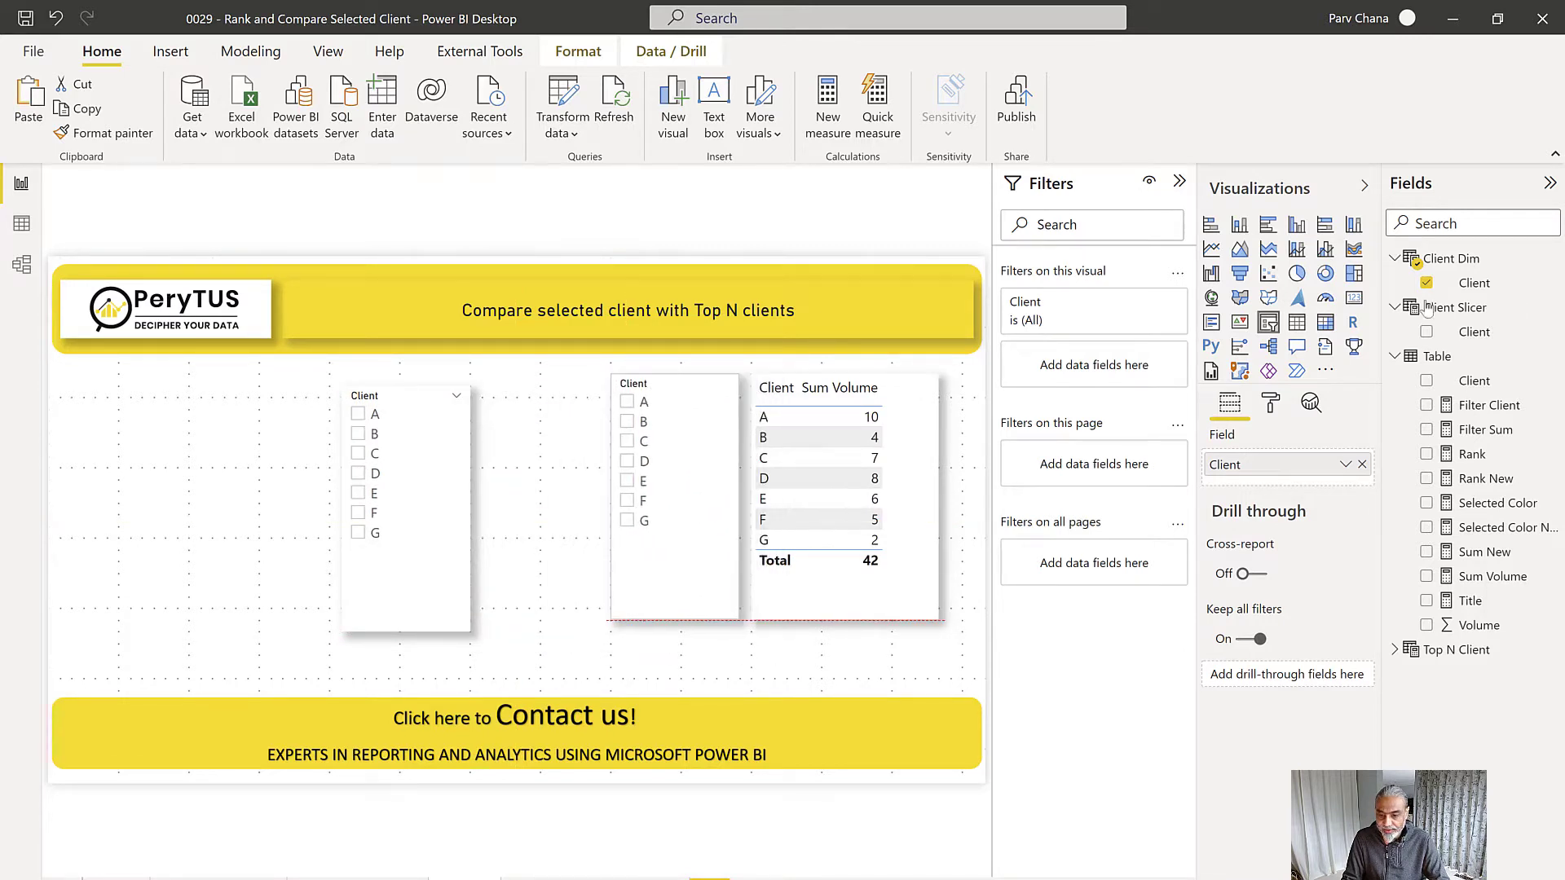
pyautogui.moveTo(1486, 340); pyautogui.dragTo(1366, 489)
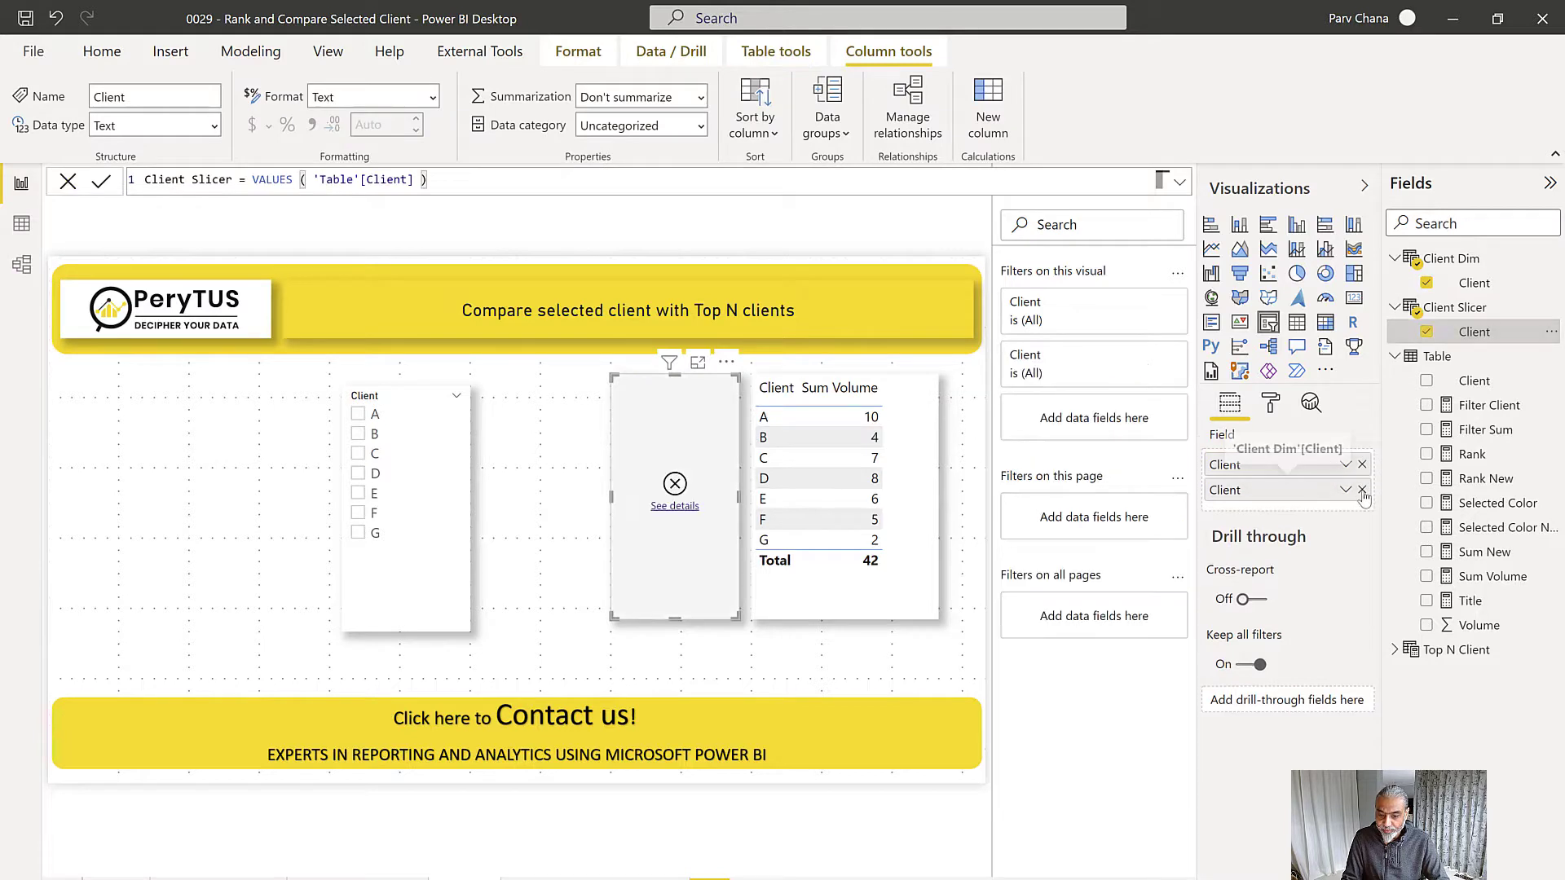
pyautogui.click(1362, 489)
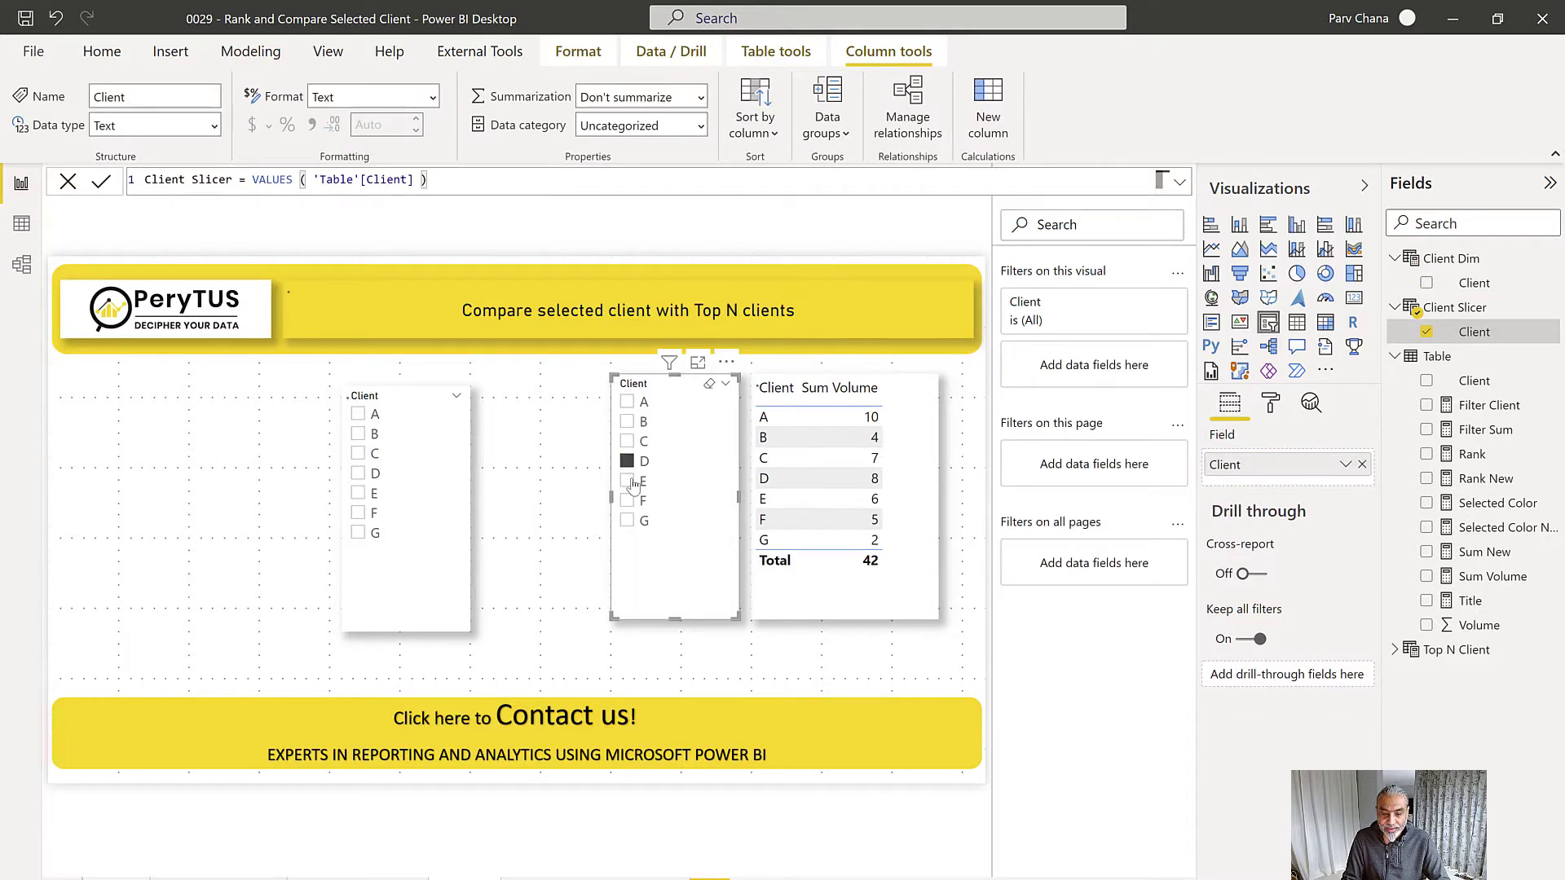
# Step: Test the slicers by choosing G in the new one and C and D in the original, and move the new one away from the table
pyautogui.click(627, 521)
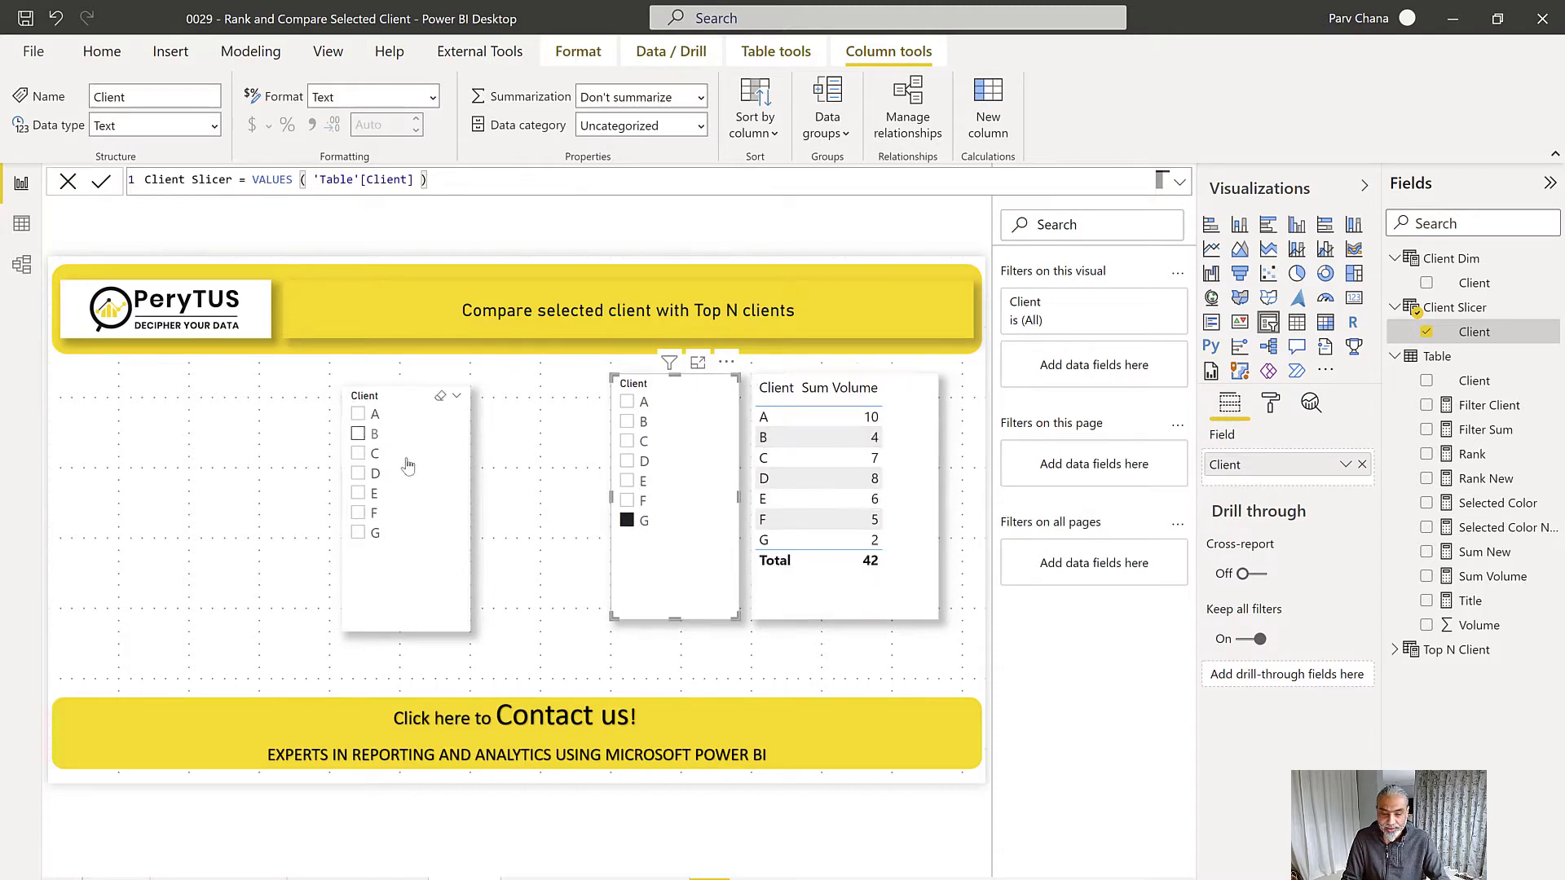
pyautogui.click(360, 454)
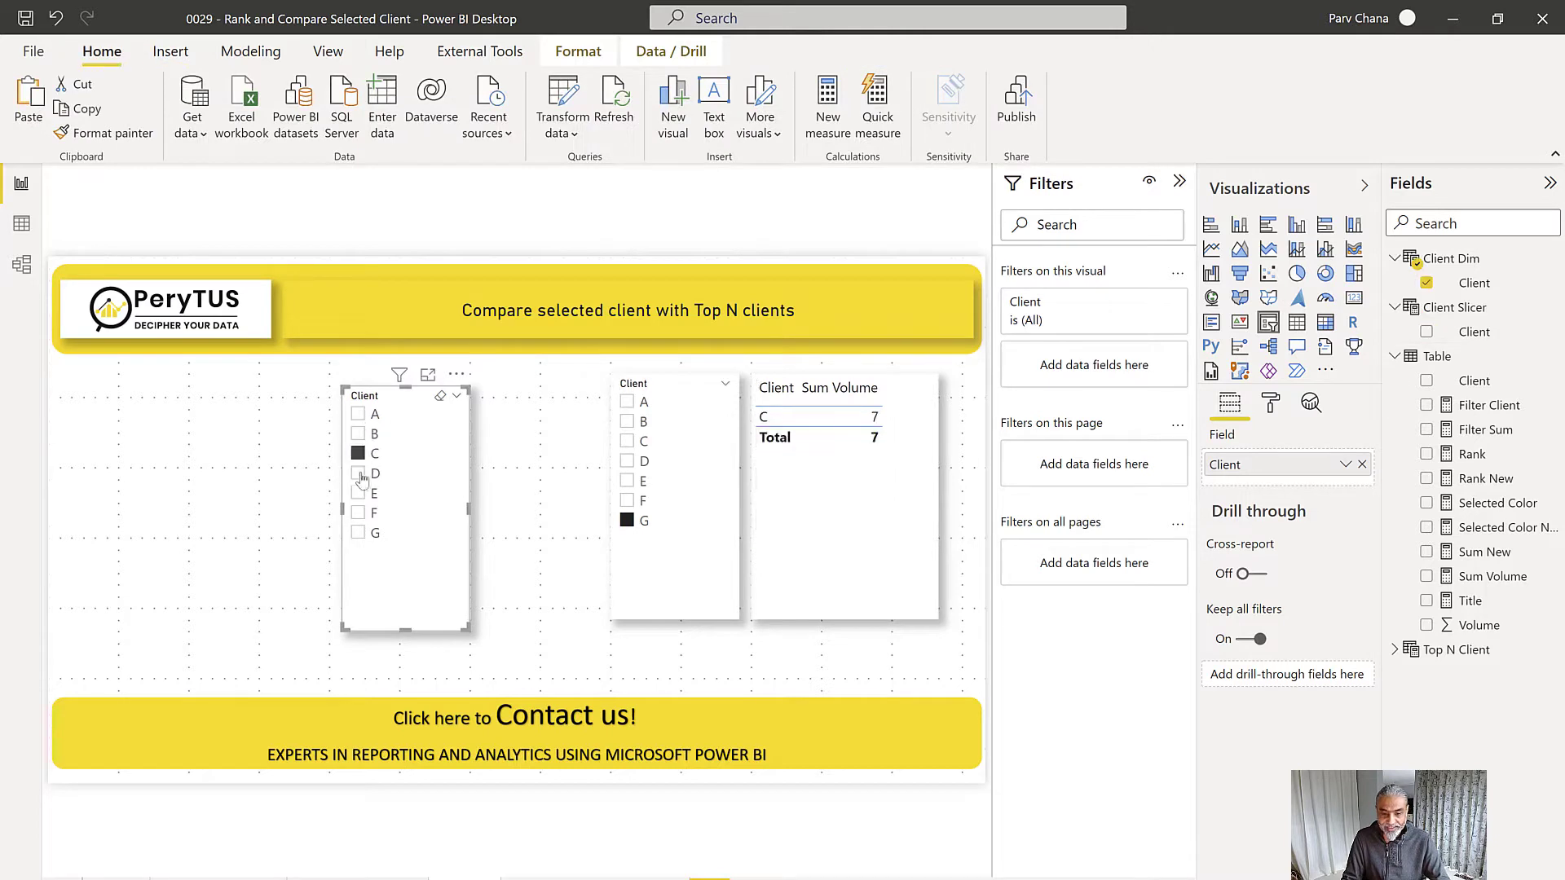
pyautogui.click(361, 475)
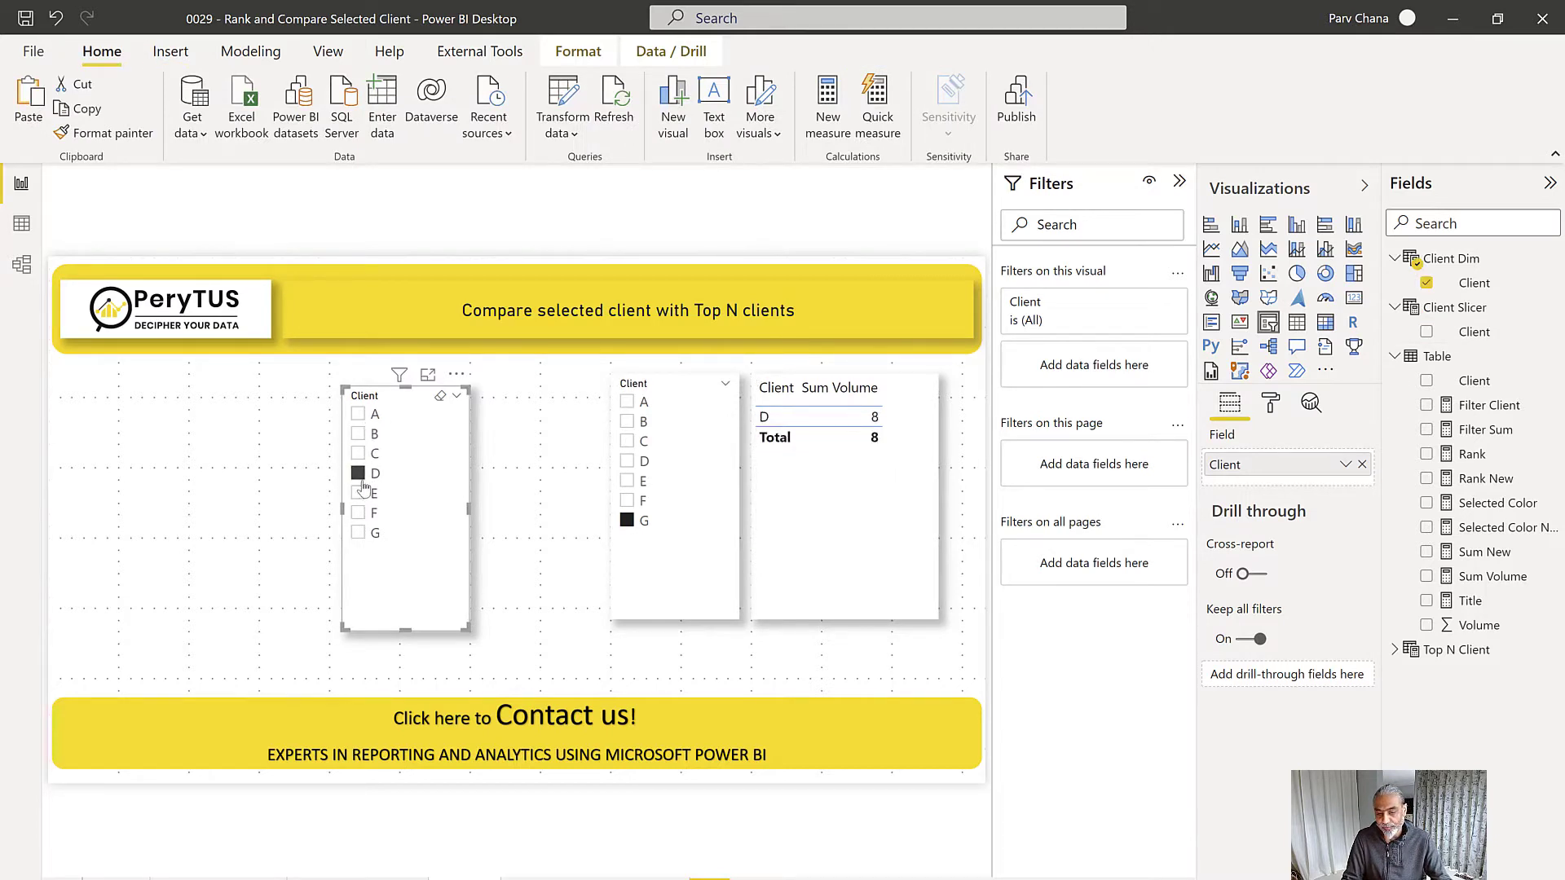
pyautogui.click(362, 479)
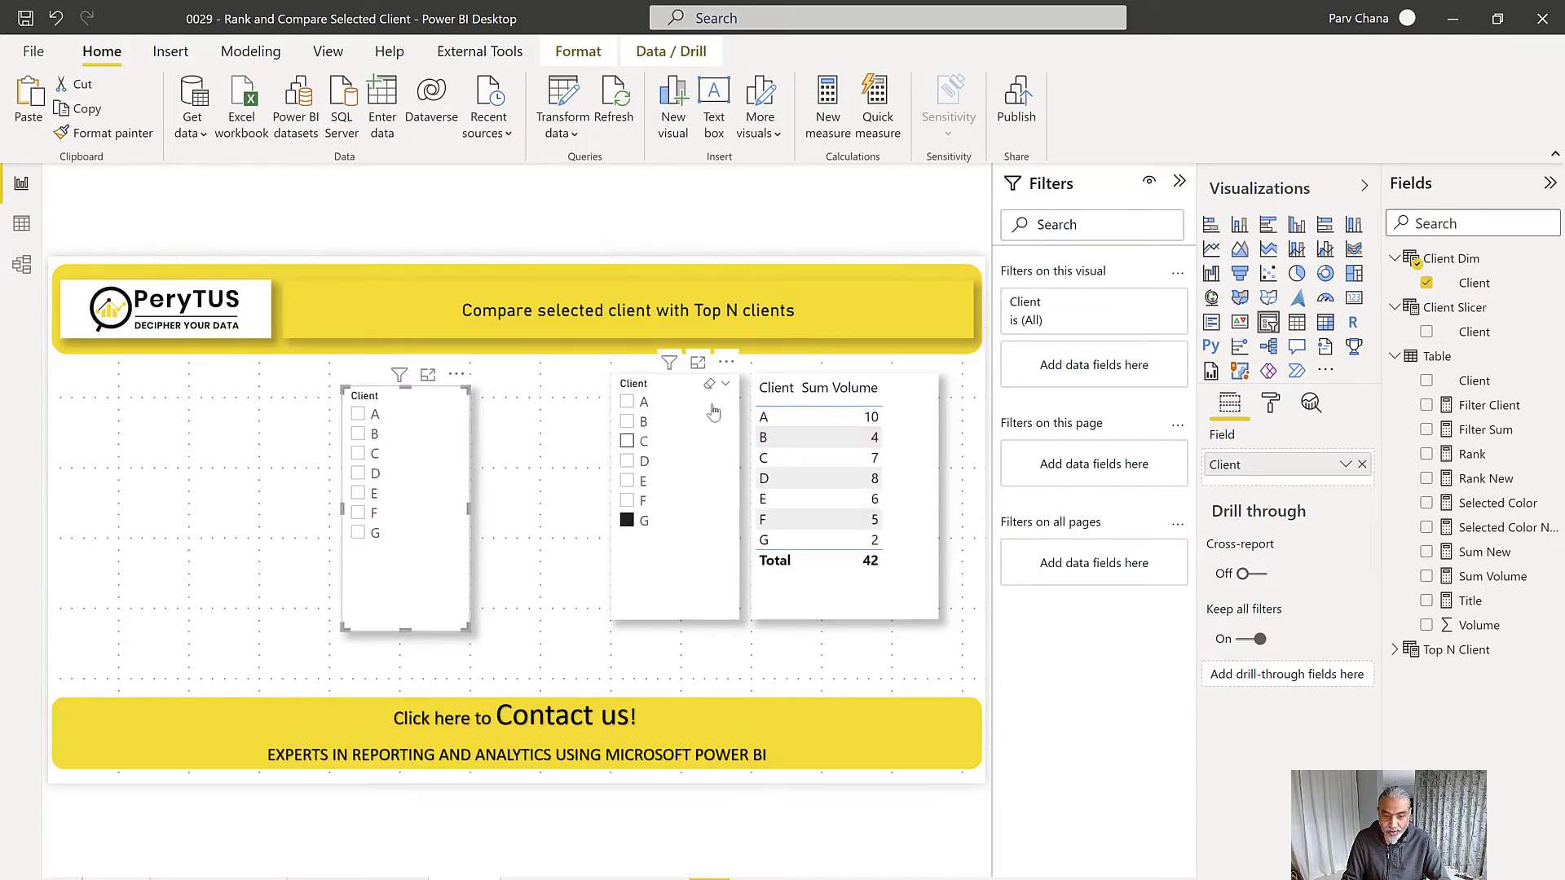
pyautogui.moveTo(659, 410); pyautogui.dragTo(633, 405)
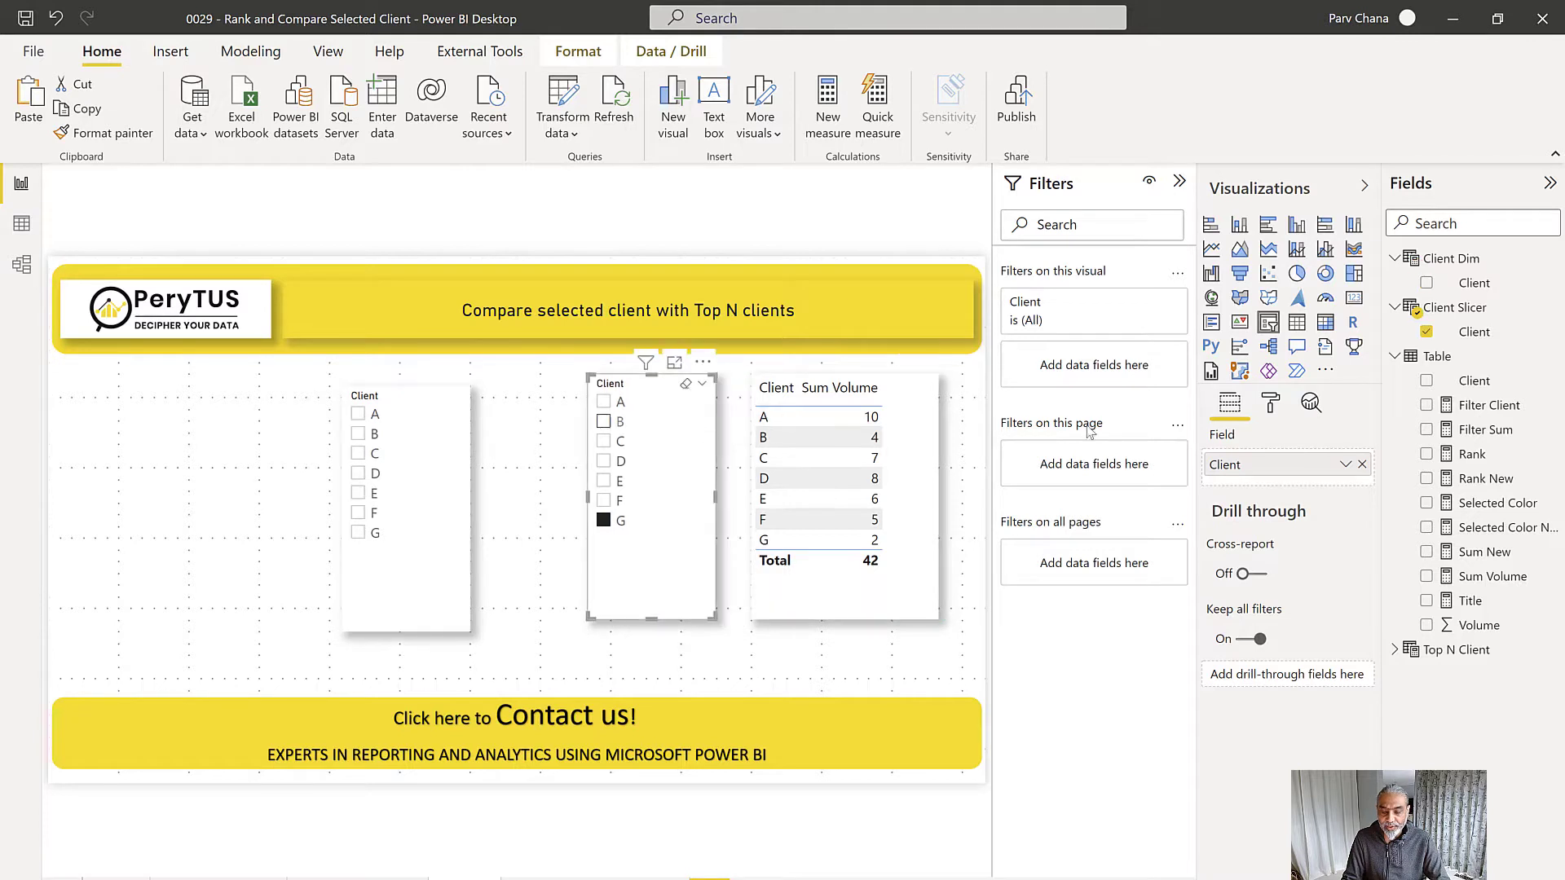
# Step: Create a new measure in Table named Selected Client Color and begin its formula with an IF function
pyautogui.click(1553, 363)
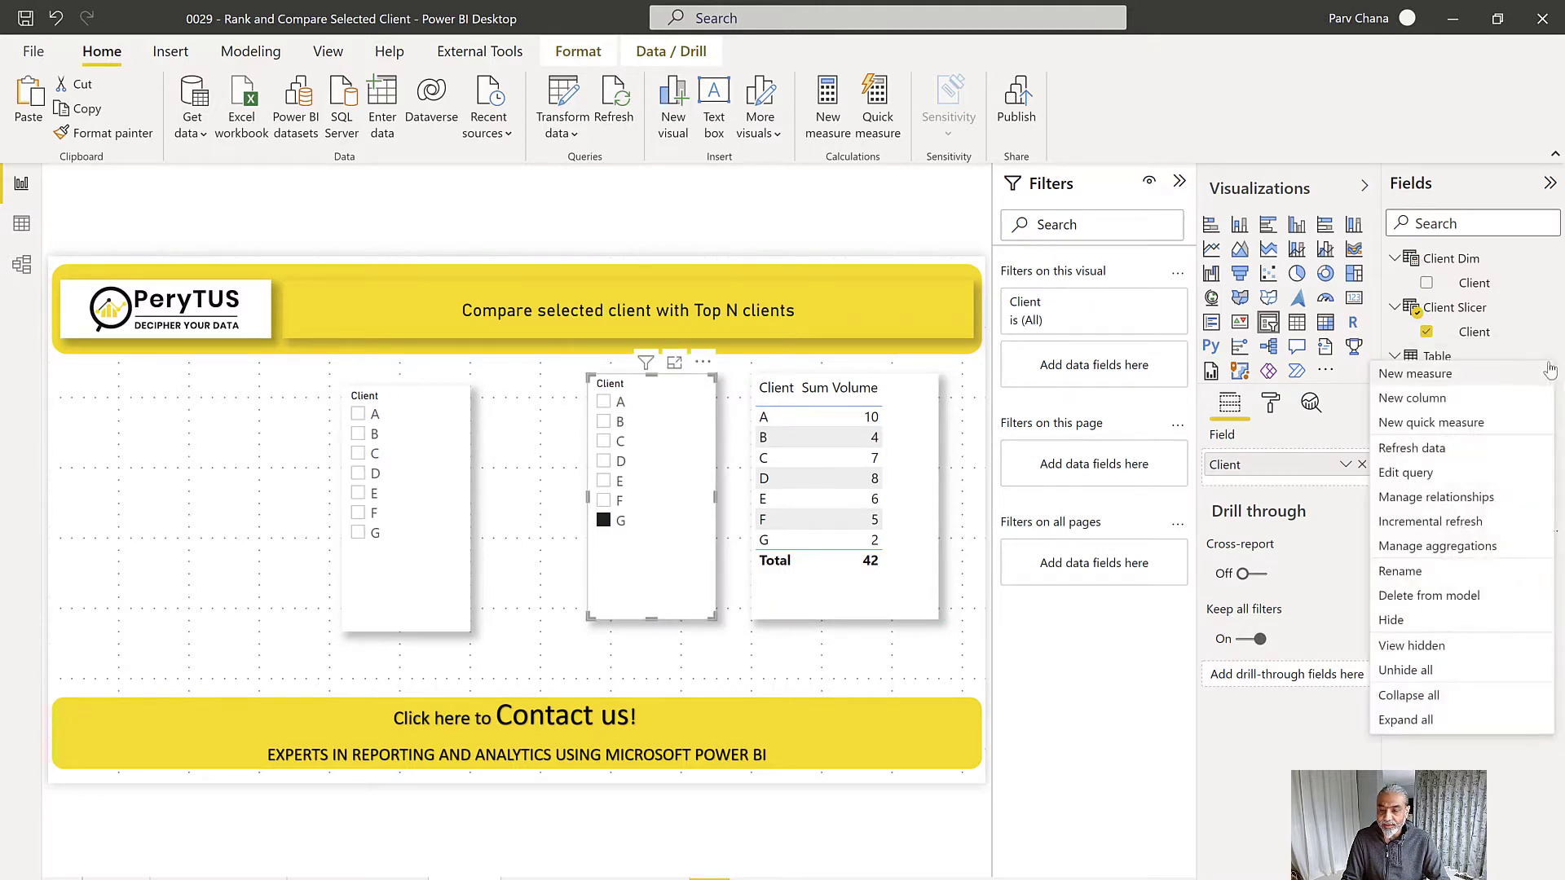
pyautogui.click(1552, 356)
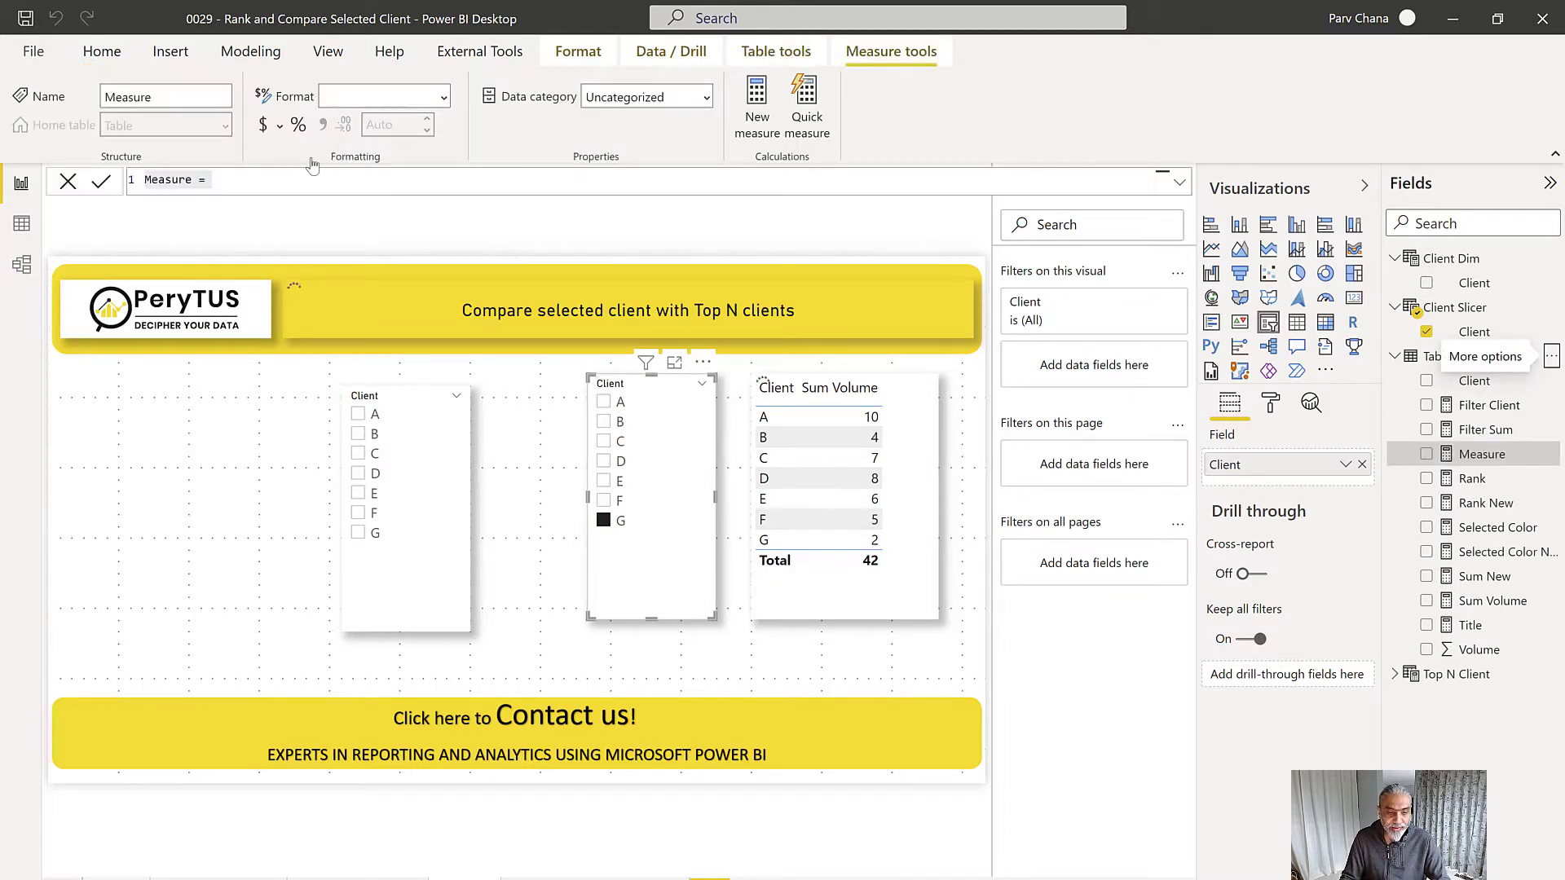
pyautogui.write('Se')
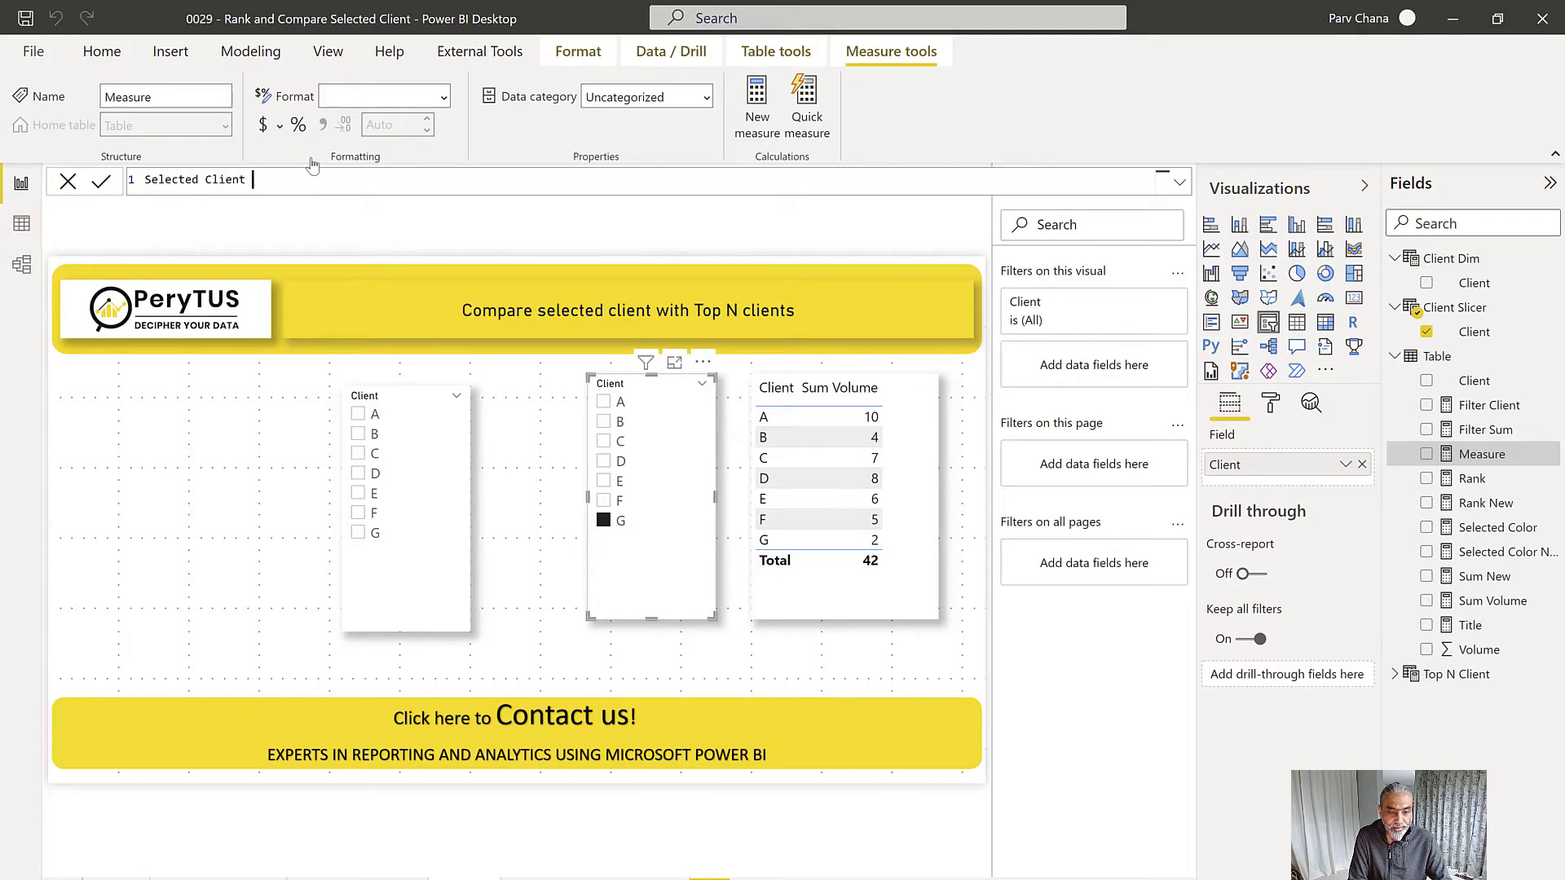
pyautogui.write('lected Client Color = IF ( SELECTEDZ')
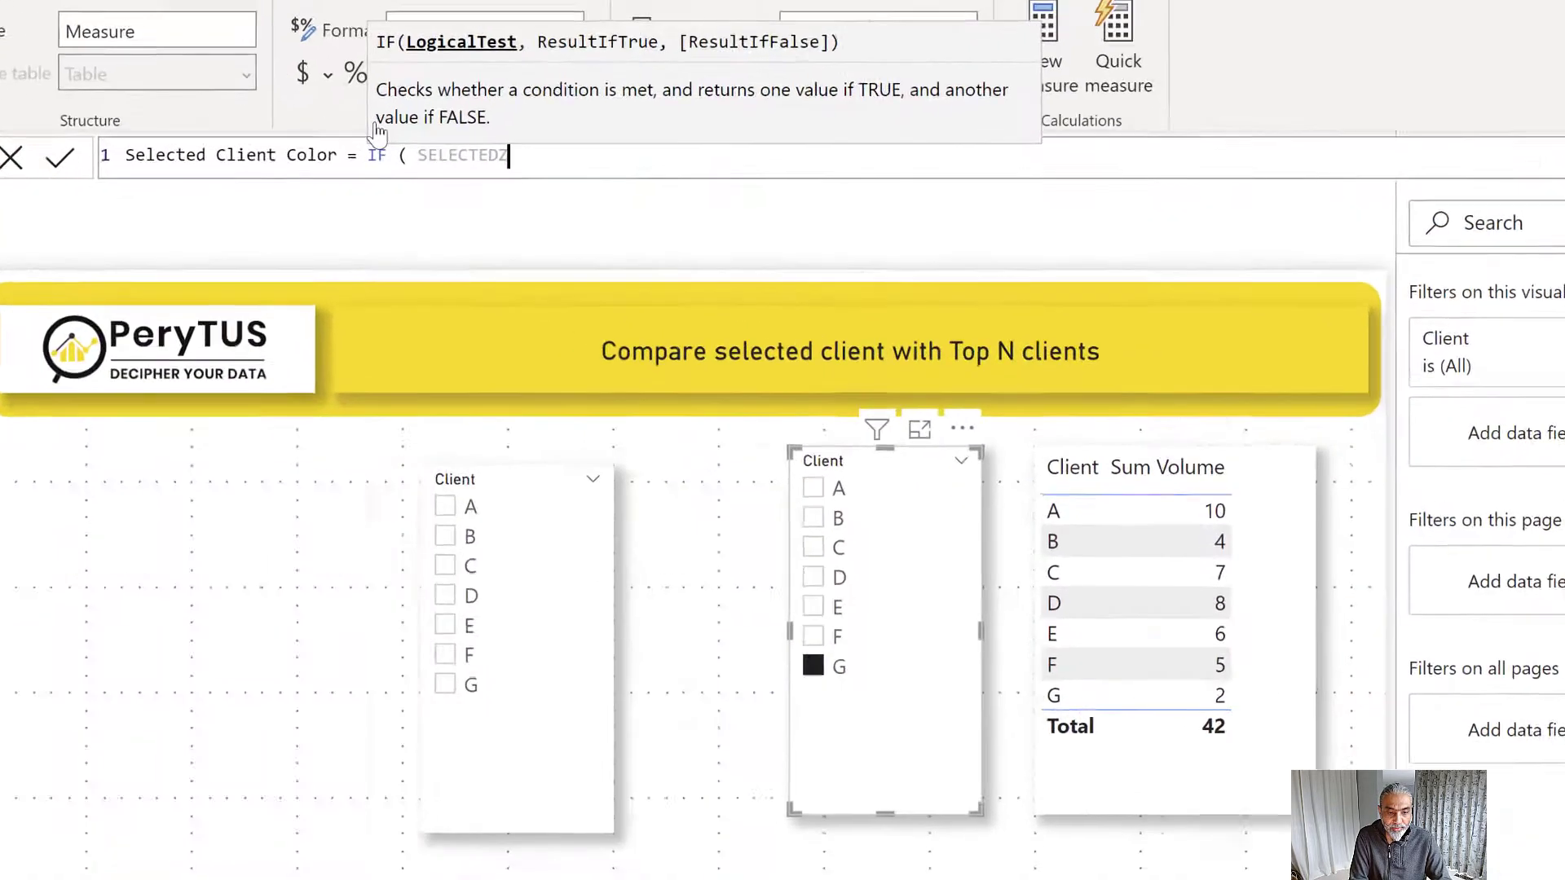
# Step: Begin the IF condition with SELECTEDVALUE of 'Client Slicer'[Client]
pyautogui.press('BackSpace')
pyautogui.write('VALUED ( ')
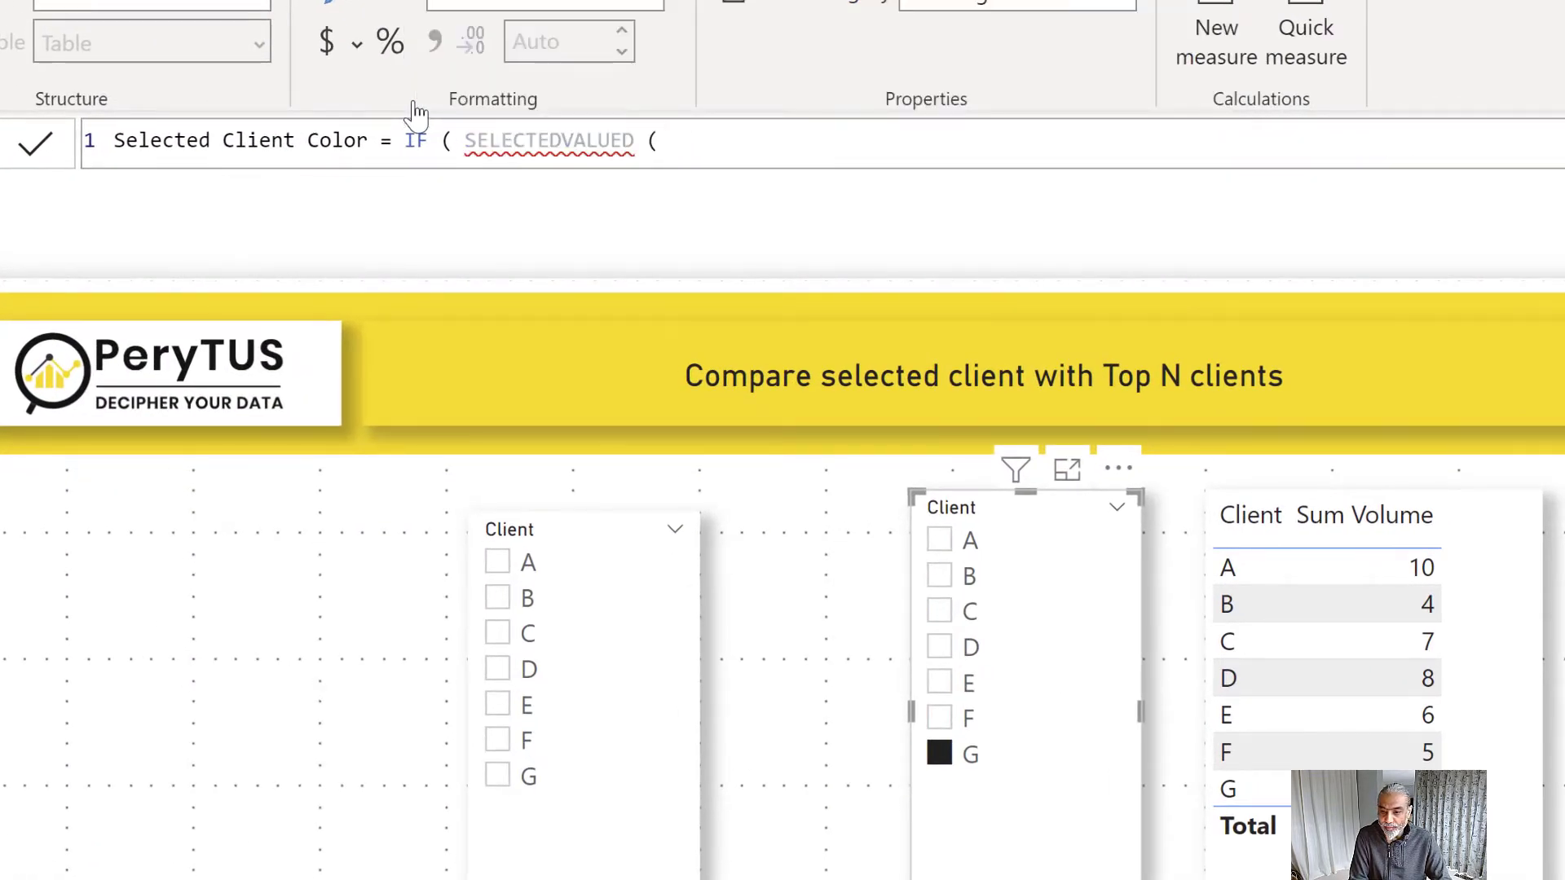
pyautogui.write('Client')
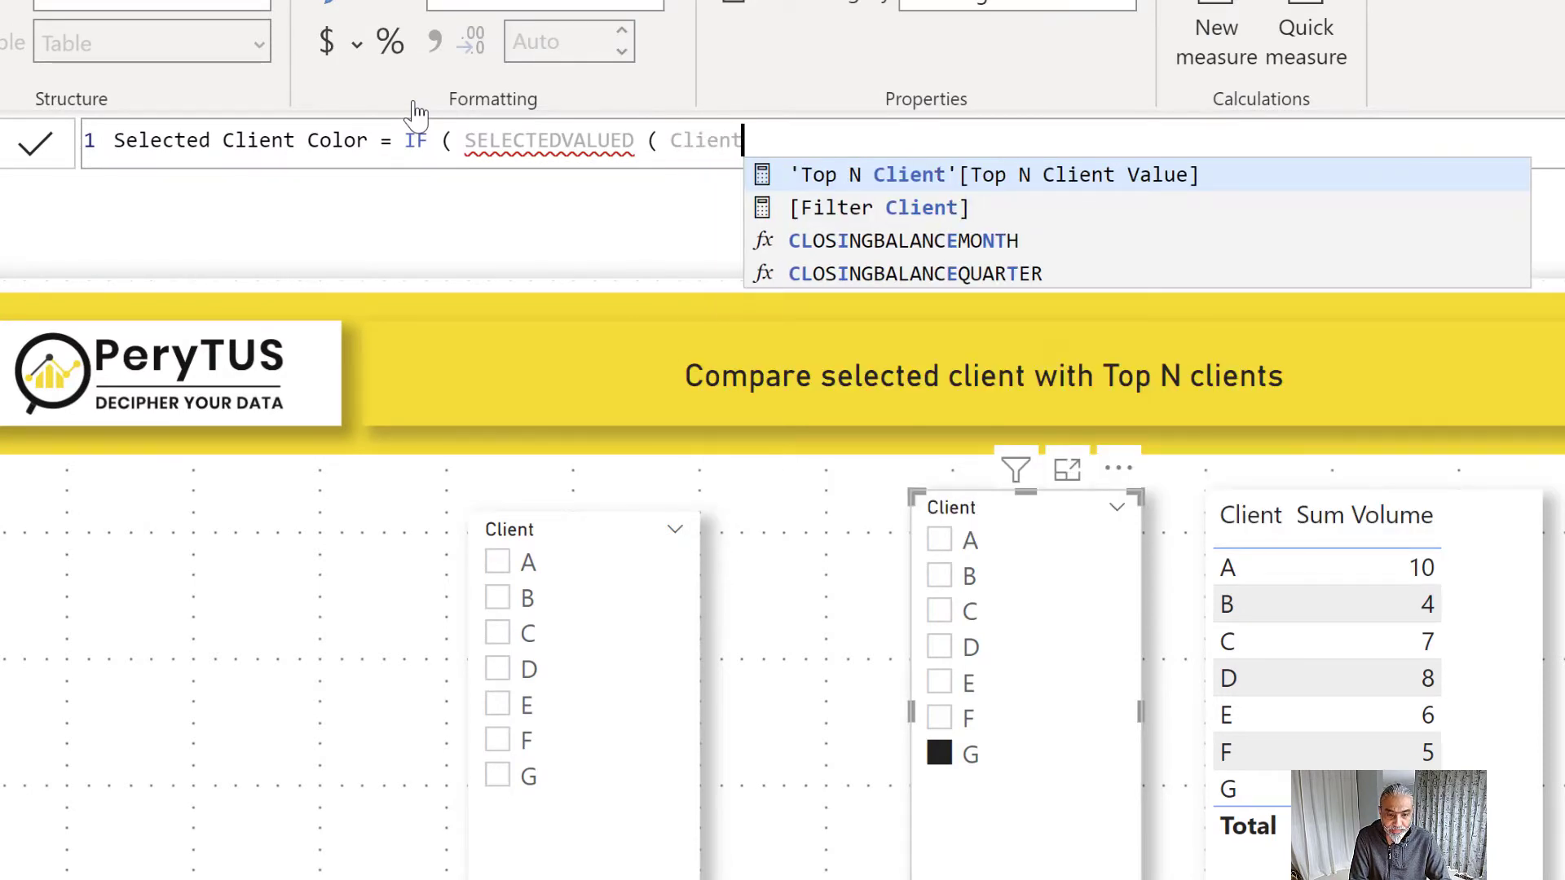
pyautogui.press('BackSpace')
pyautogui.press('BackSpace')
pyautogui.press('BackSpace')
pyautogui.press('BackSpace')
pyautogui.press('BackSpace')
pyautogui.press('BackSpace')
pyautogui.press('BackSpace')
pyautogui.press('BackSpace')
pyautogui.press('BackSpace')
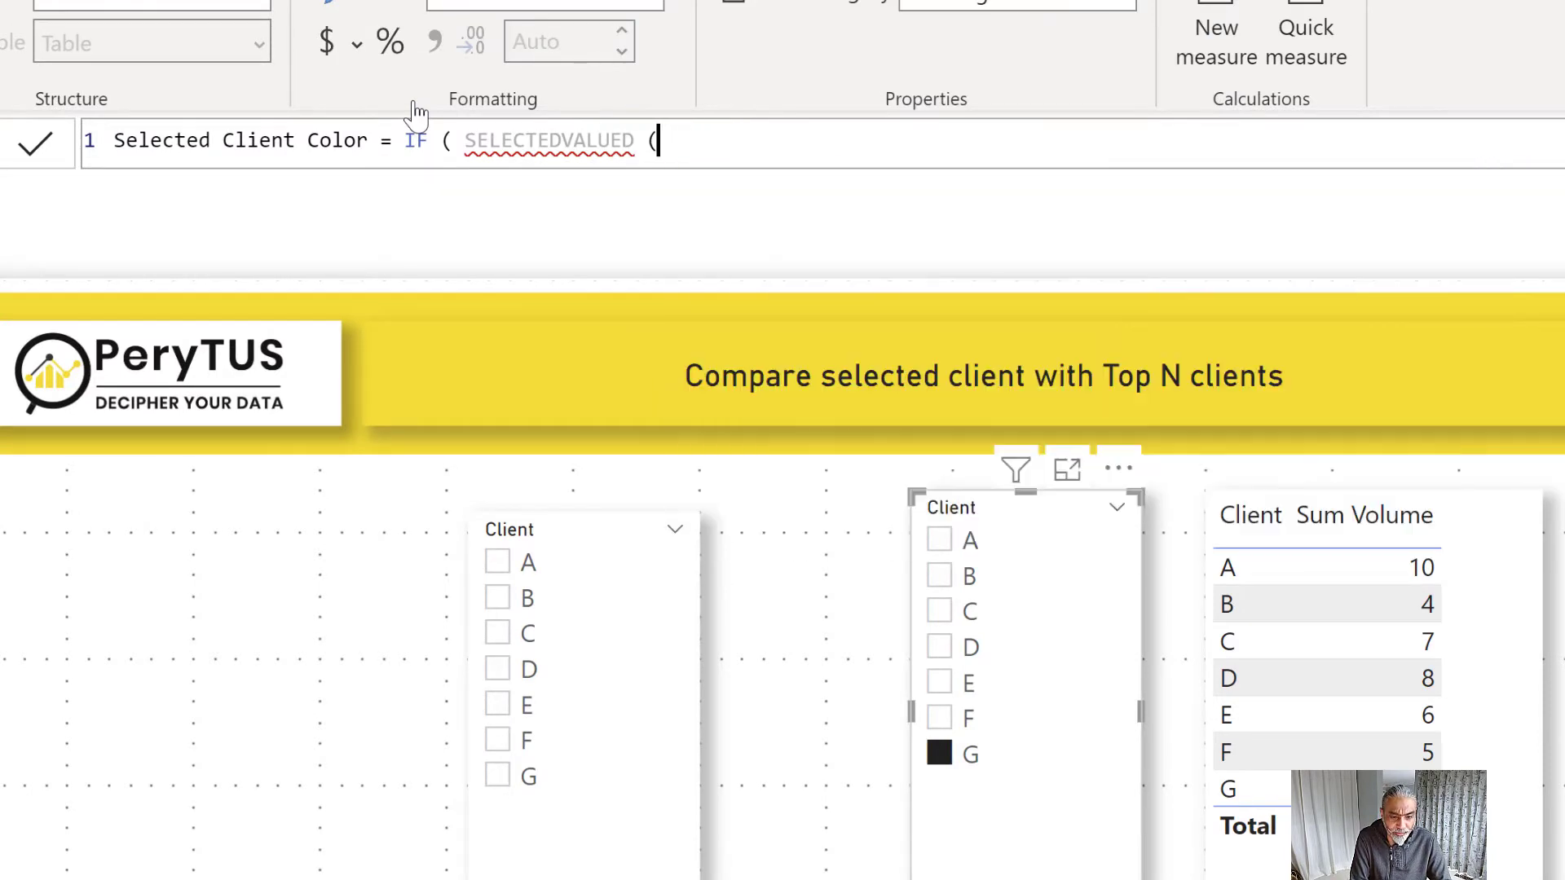
pyautogui.press('BackSpace')
pyautogui.press('BackSpace')
pyautogui.write('E ( Clie')
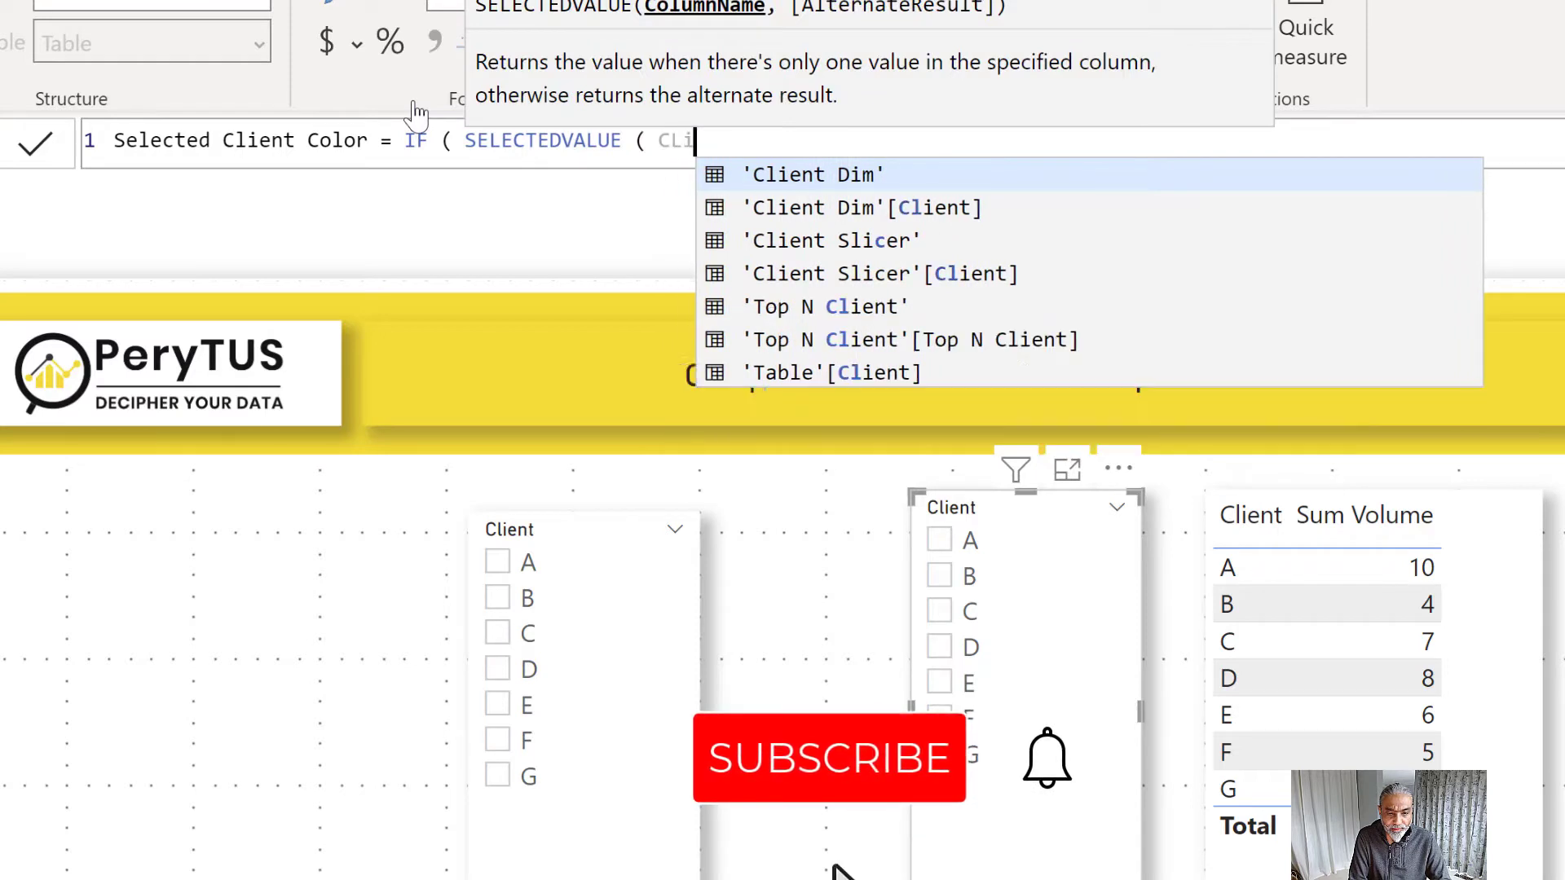
pyautogui.press('Down')
pyautogui.press('Down')
pyautogui.press('Down')
pyautogui.press('Tab')
pyautogui.write(')')
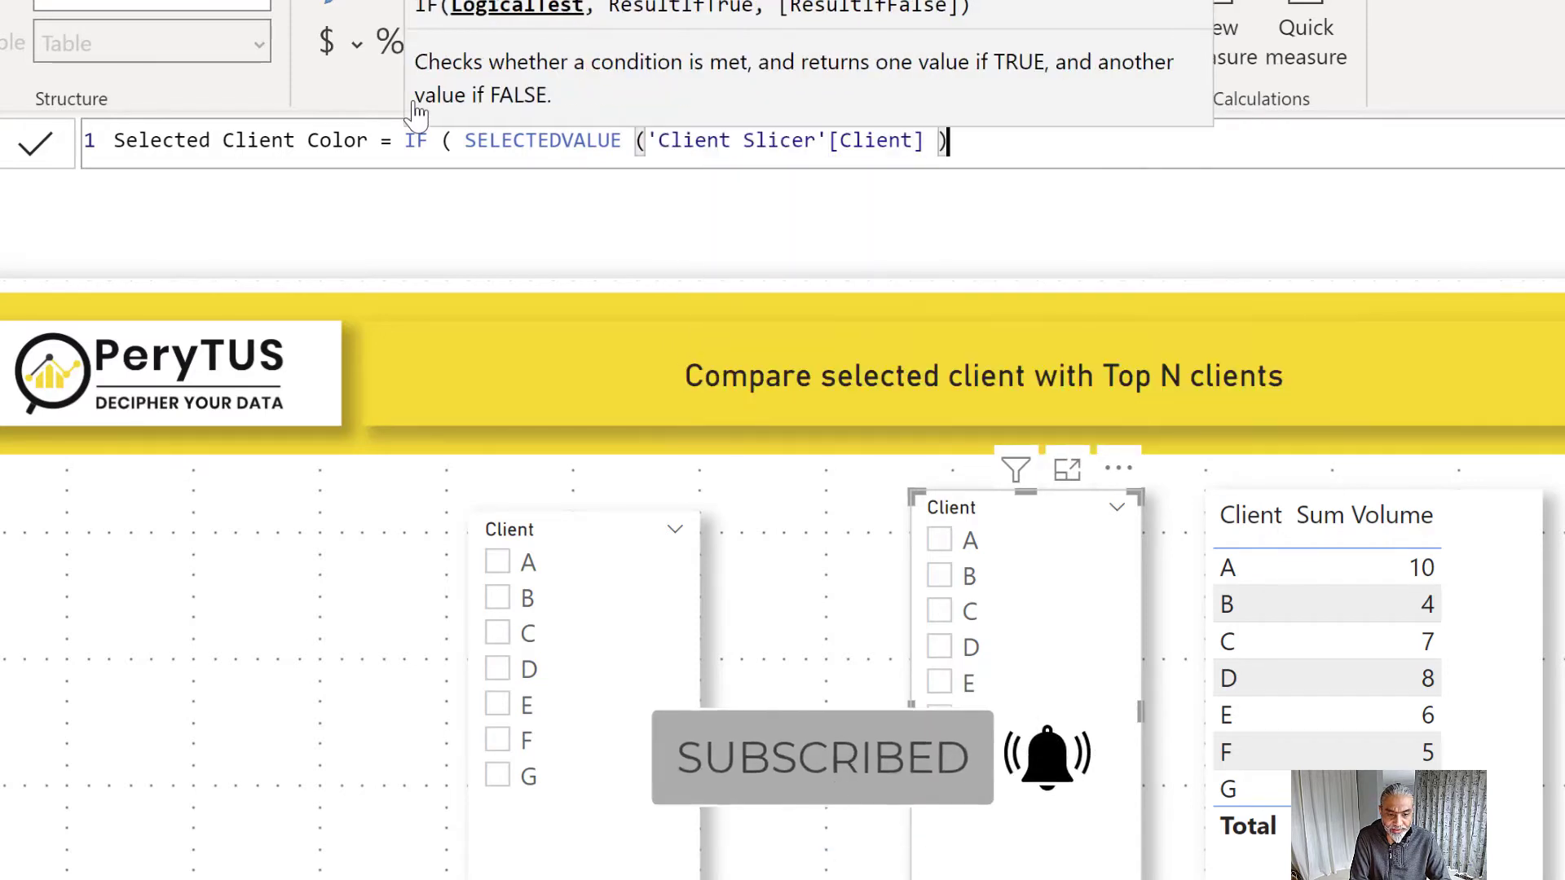
# Step: Compare the selected value with MAX ('Client Dim'[Client]), return "Yellow" on a match, and commit the measure
pyautogui.write(' = MAX (')
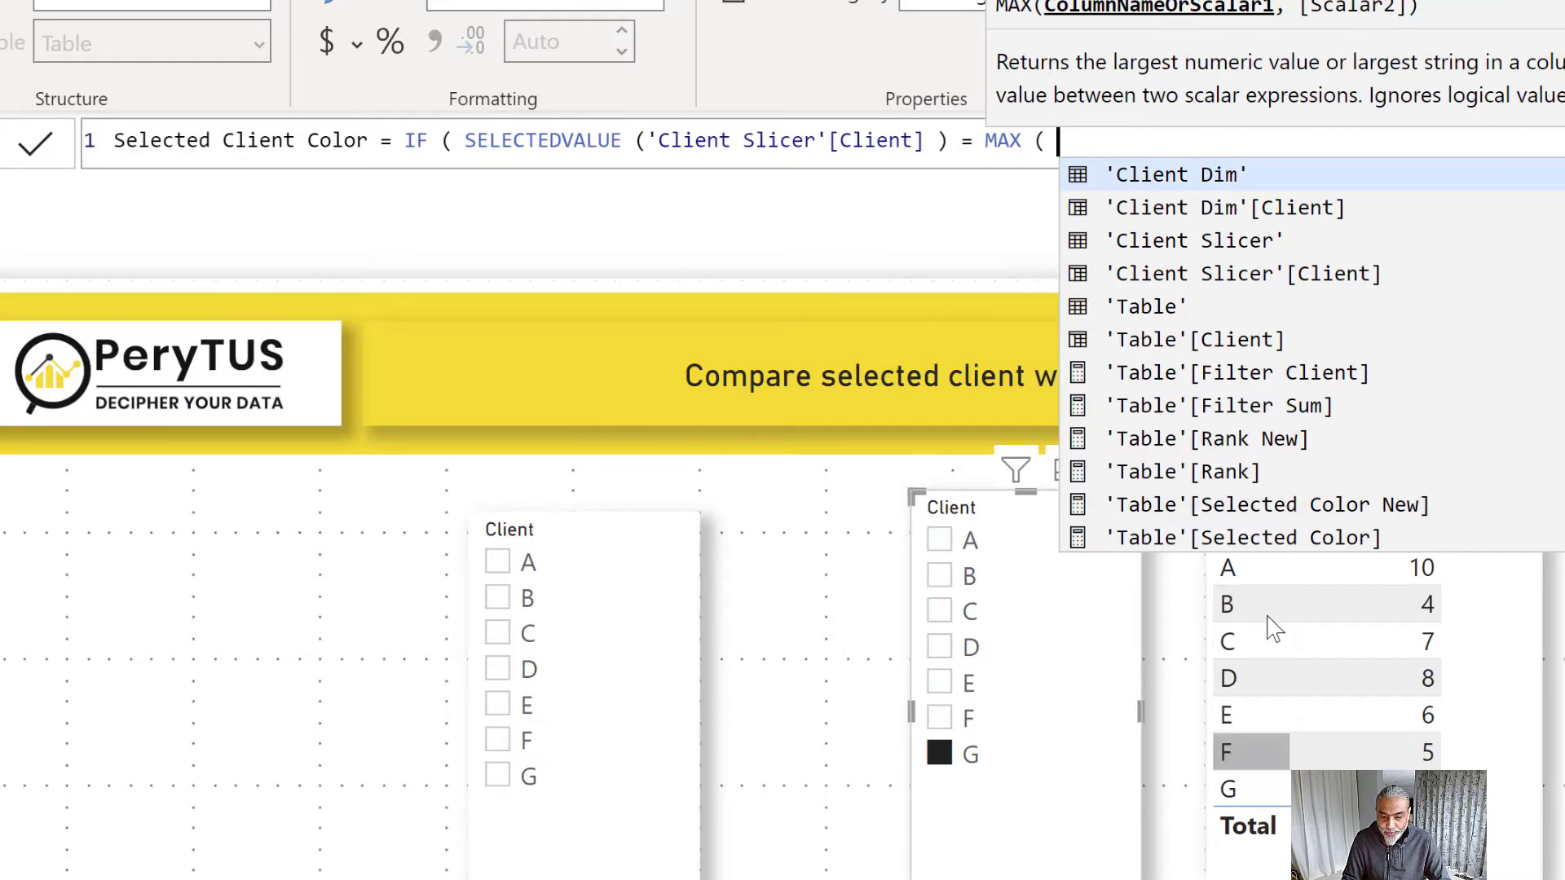
pyautogui.write(' Clien')
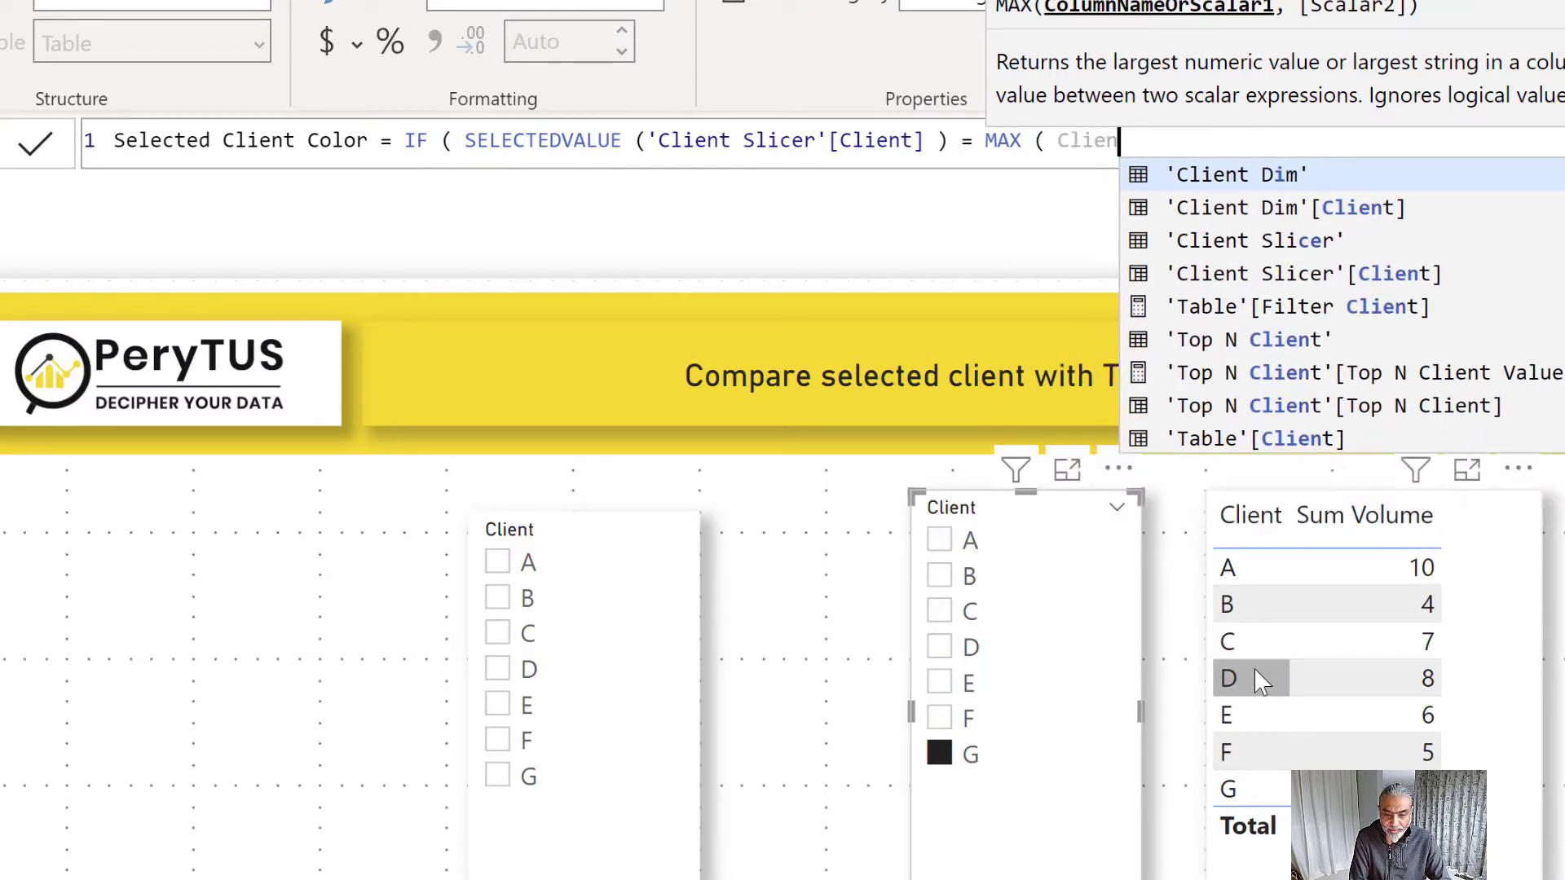
pyautogui.press('Tab')
pyautogui.write('), ')
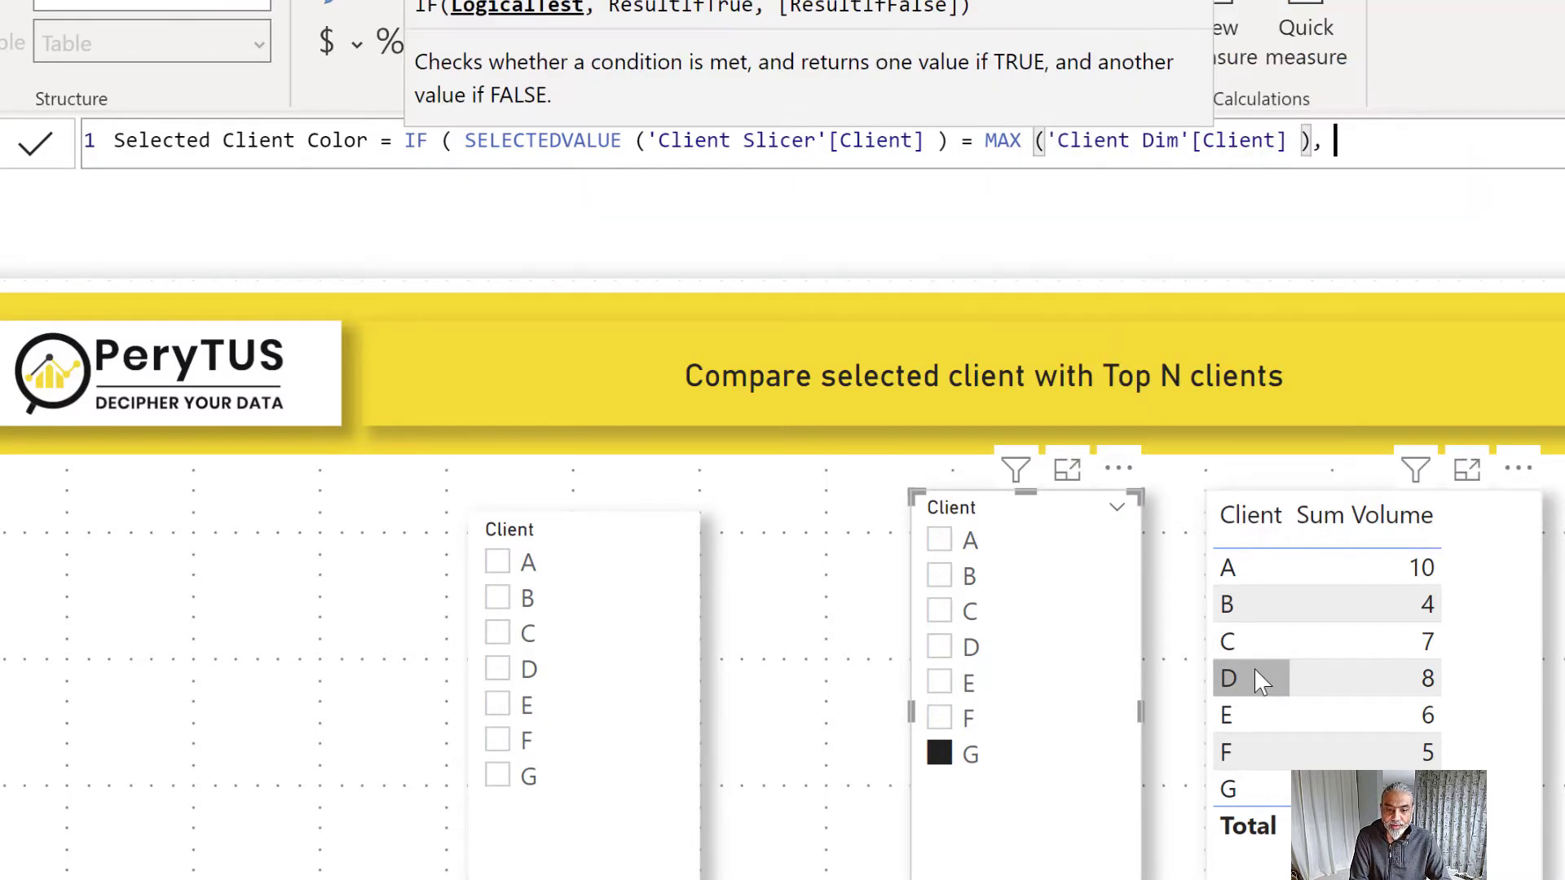
pyautogui.write('"Yellow" )')
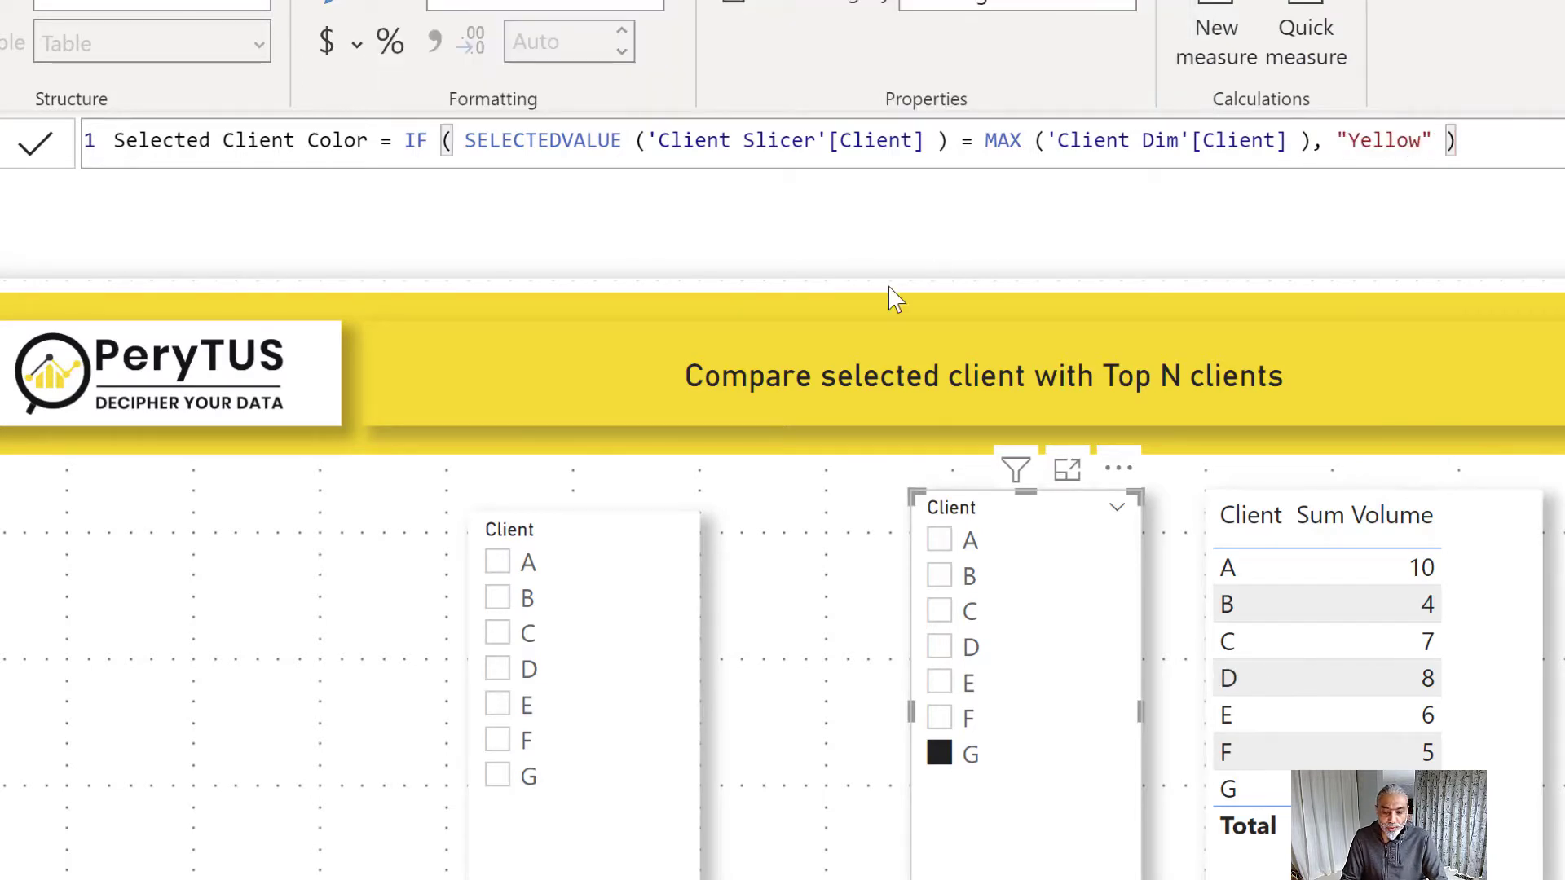
pyautogui.press('Return')
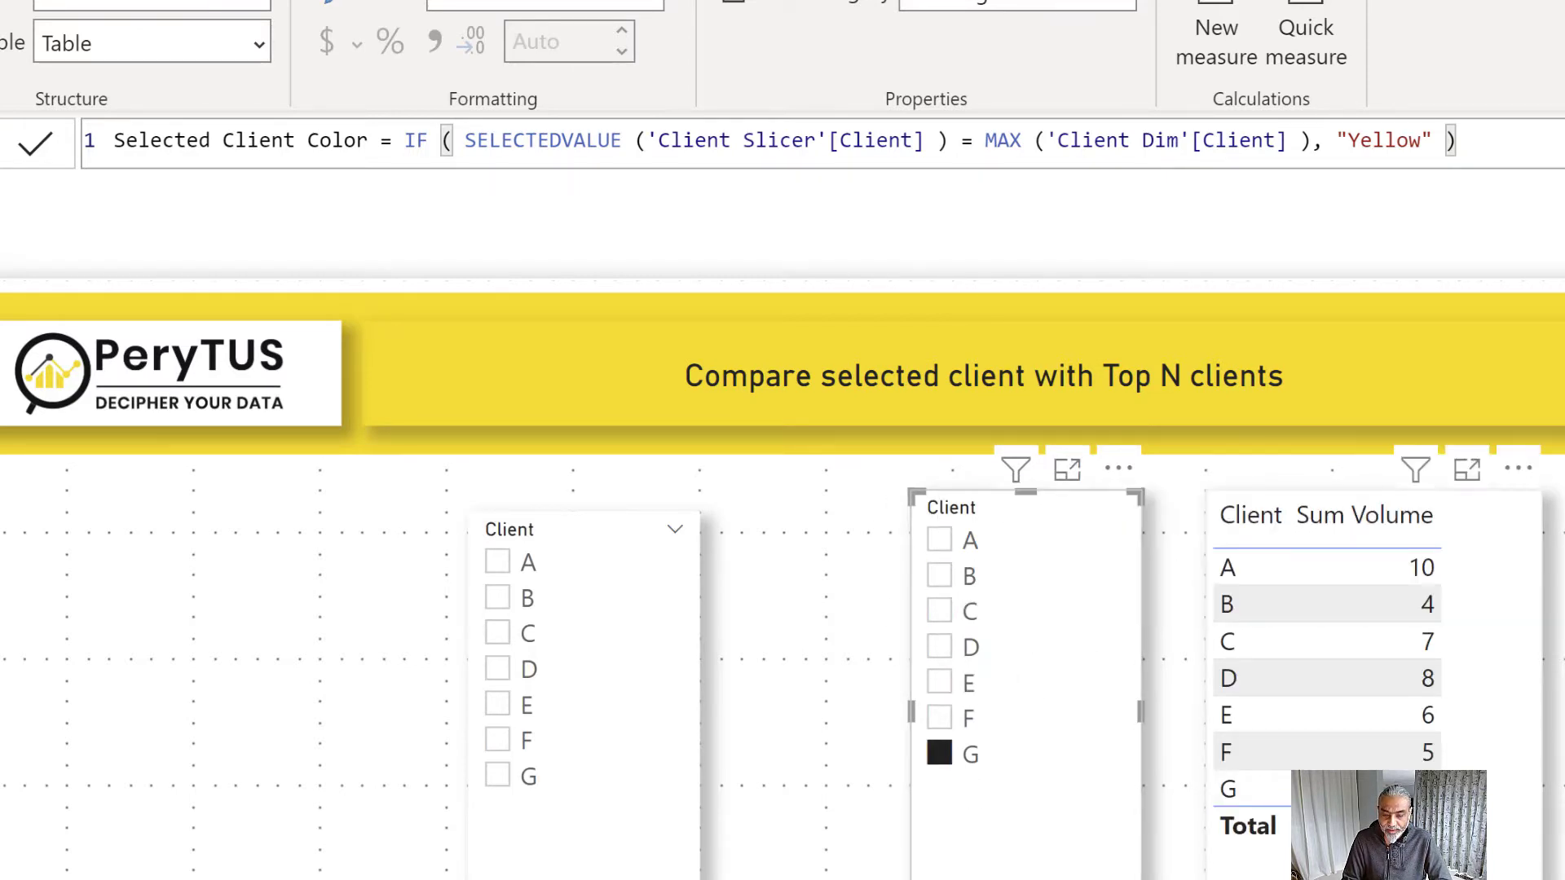
# Step: Sort the client table by Sum Volume in descending order and convert it to a clustered column chart
pyautogui.click(1283, 526)
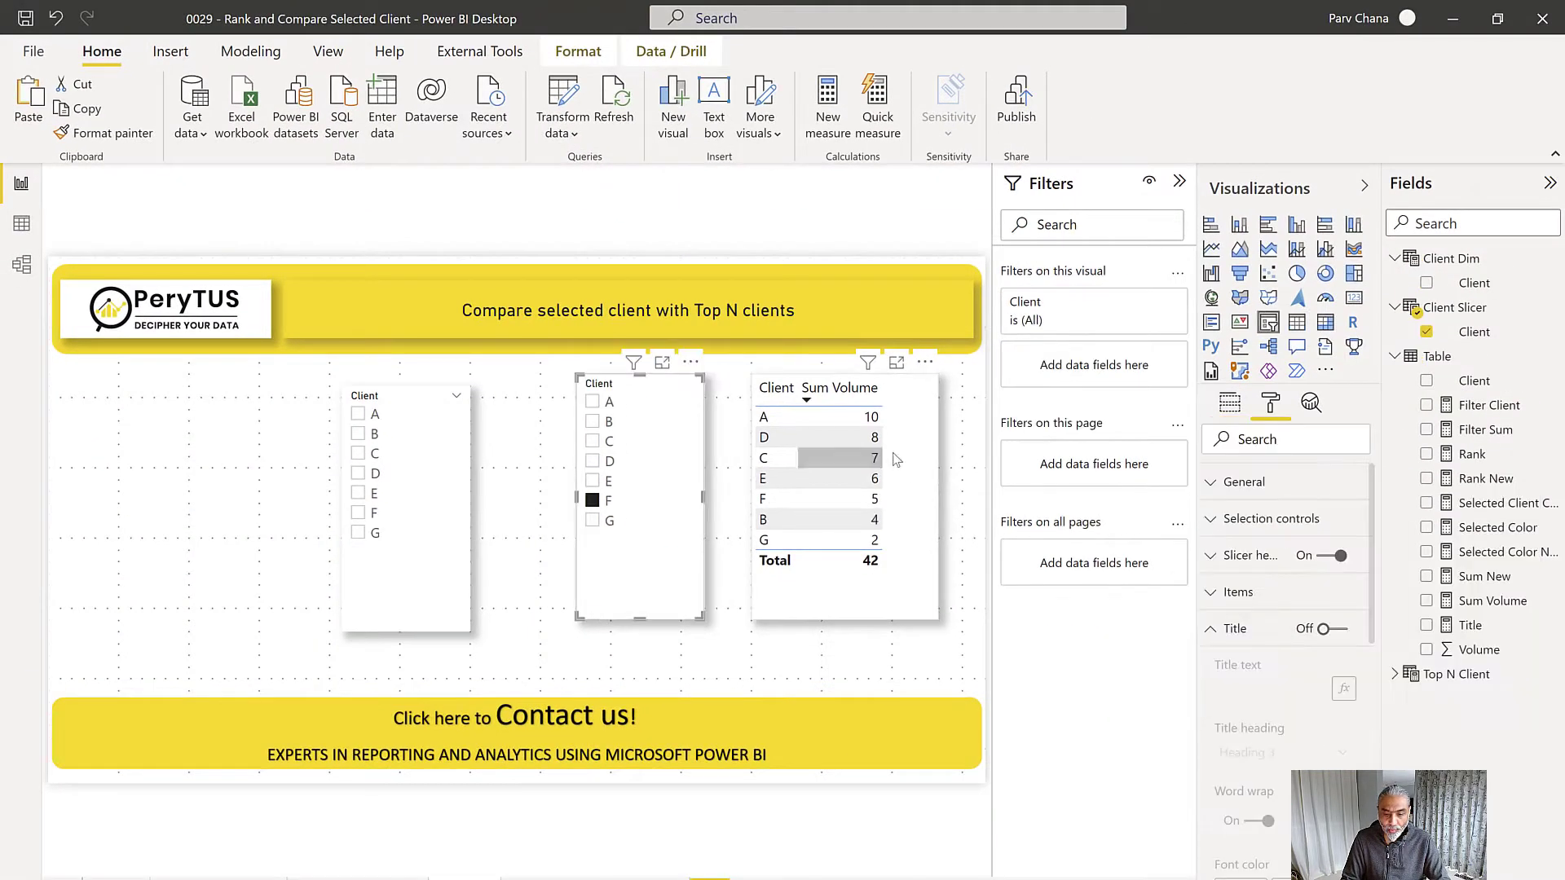
pyautogui.click(926, 459)
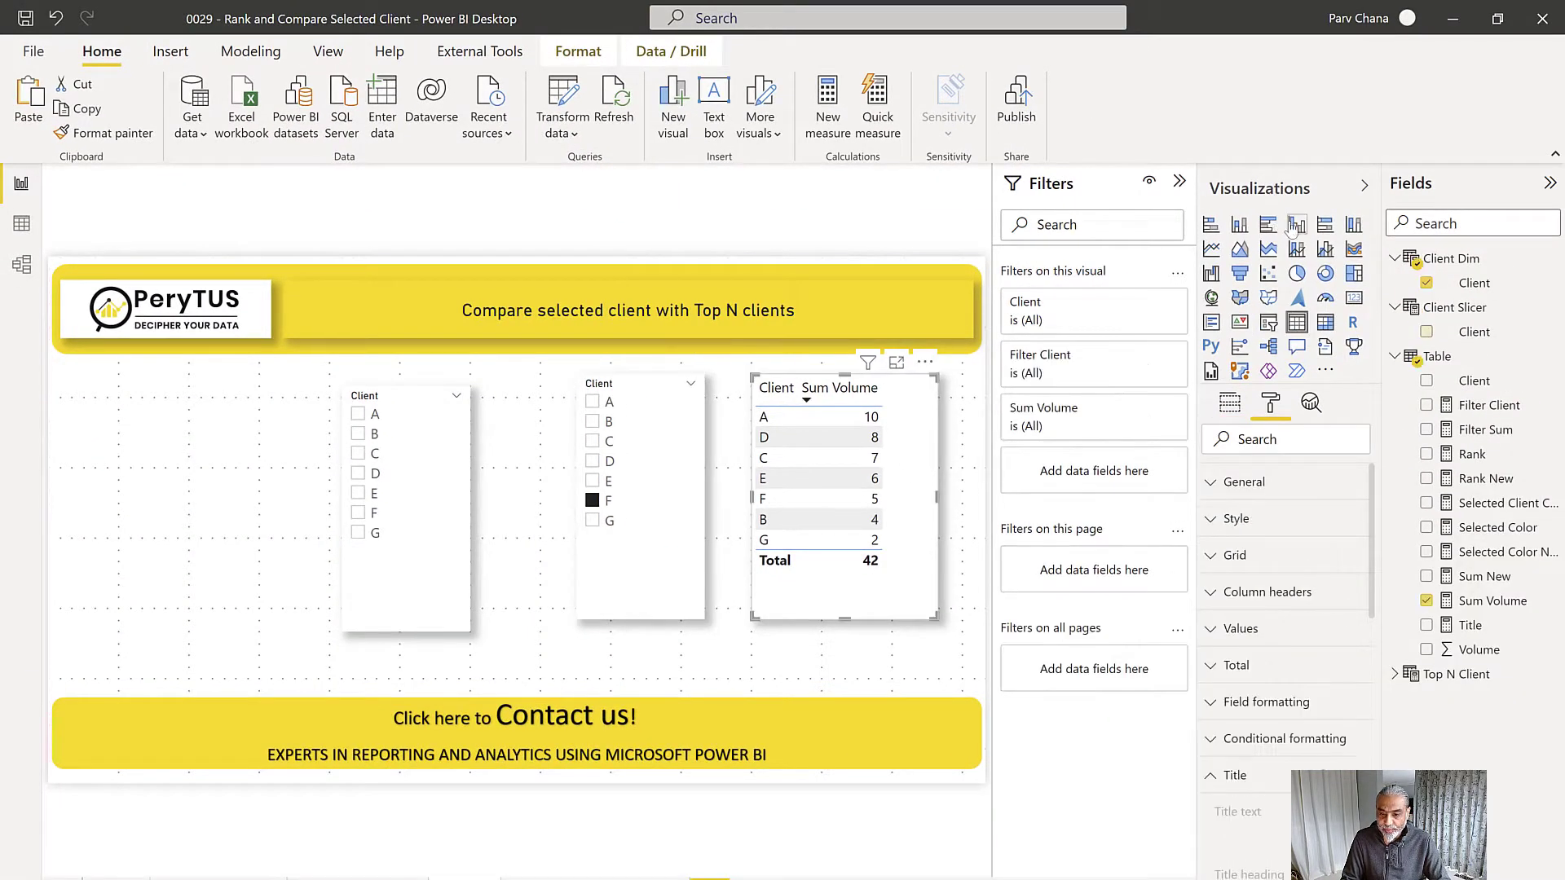
pyautogui.click(1296, 225)
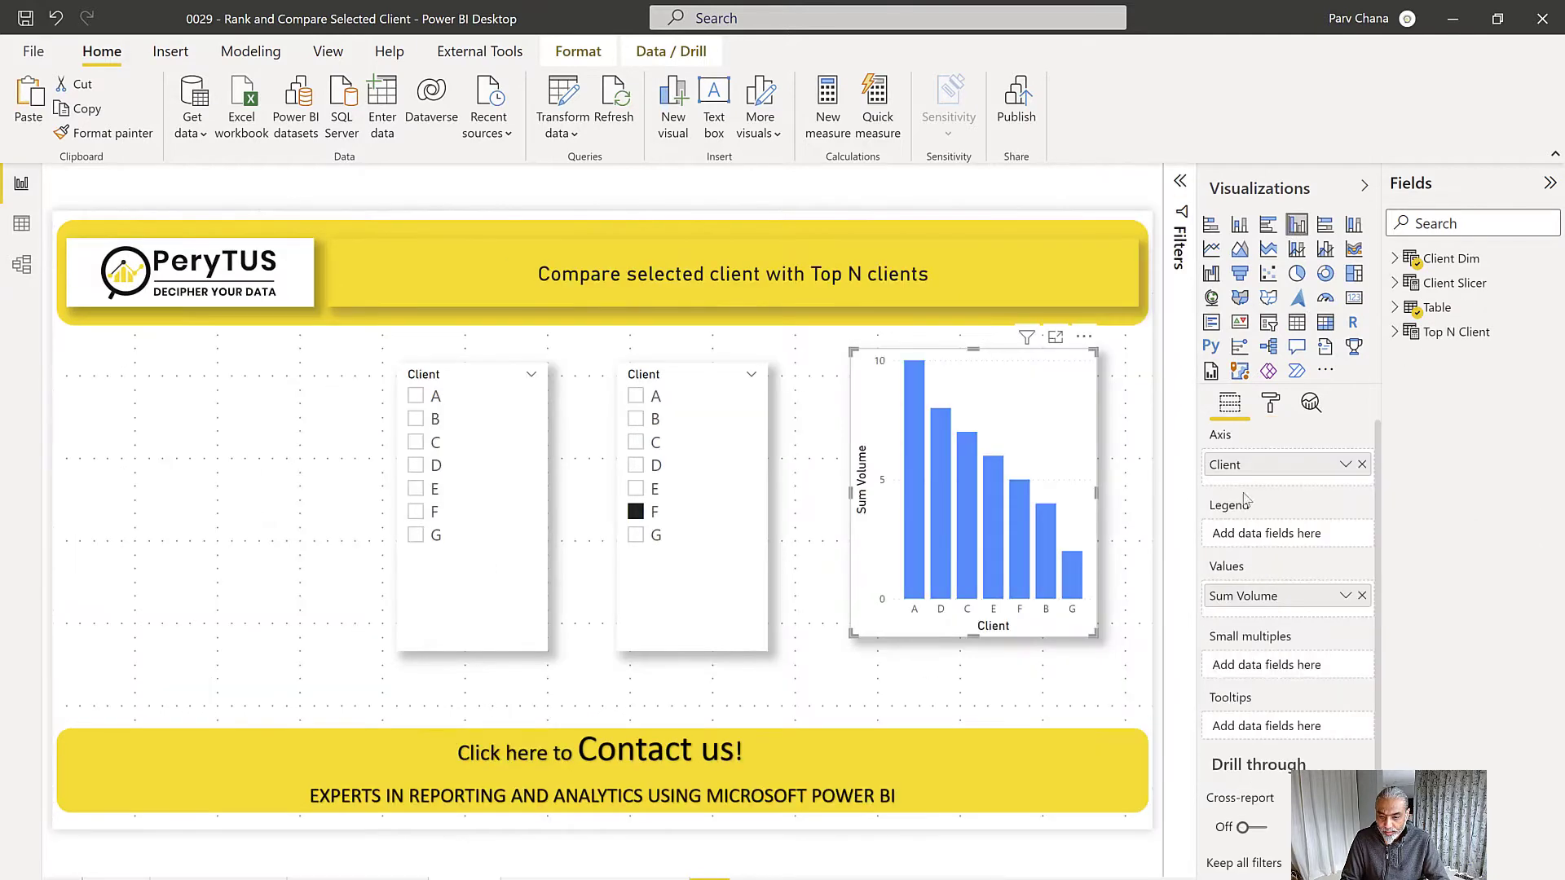
# Step: Format the chart's default data color by field value using the Selected Client Color measure, and widen the chart toward the slicers
pyautogui.click(1272, 405)
pyautogui.click(1253, 633)
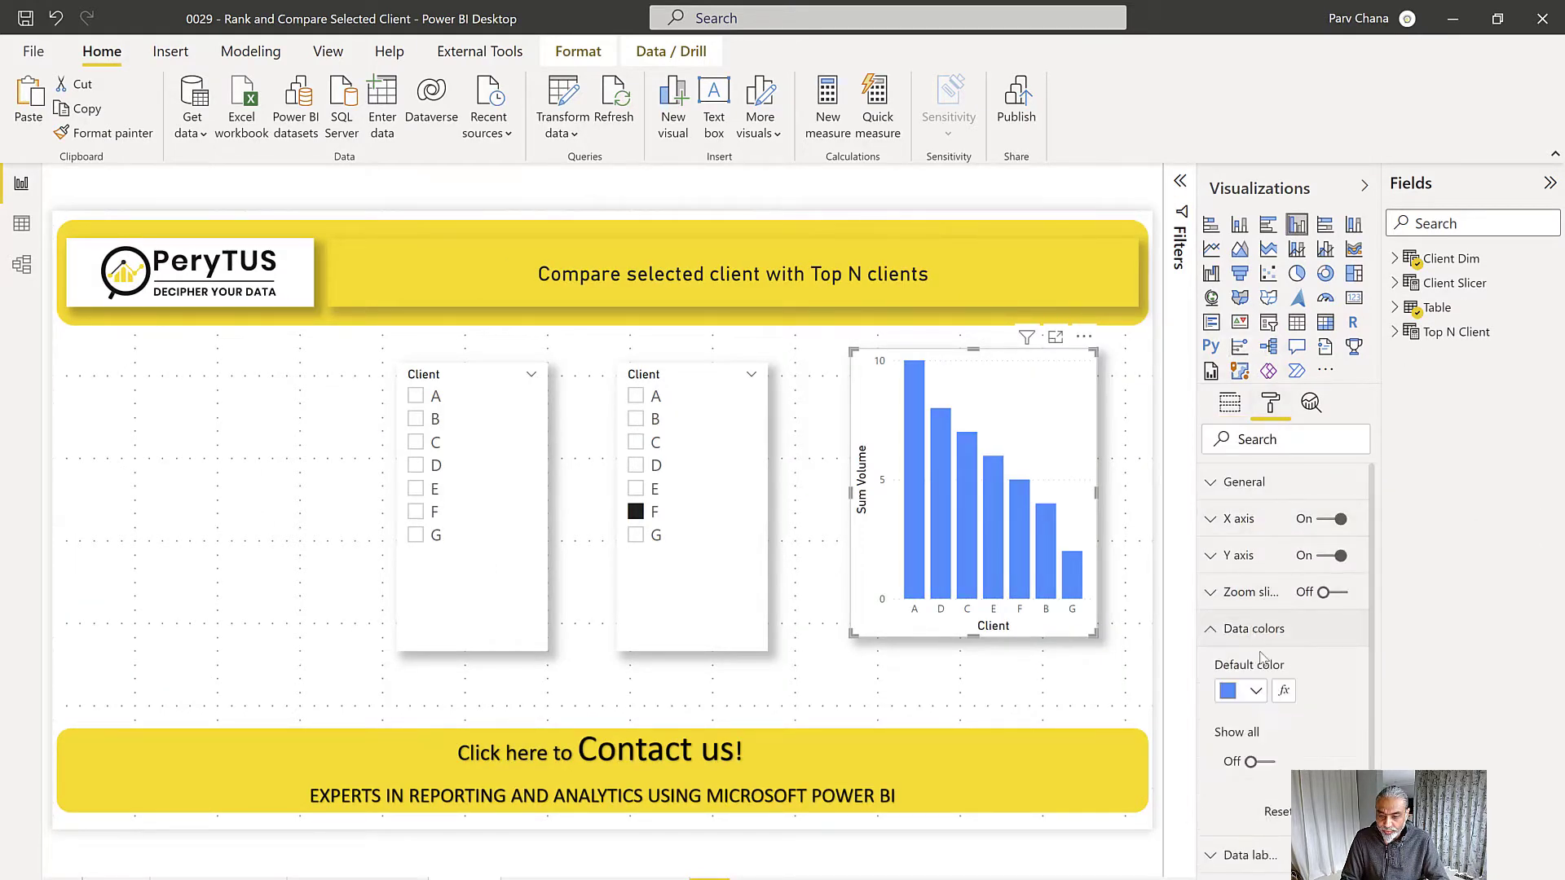
pyautogui.click(1285, 693)
pyautogui.click(485, 246)
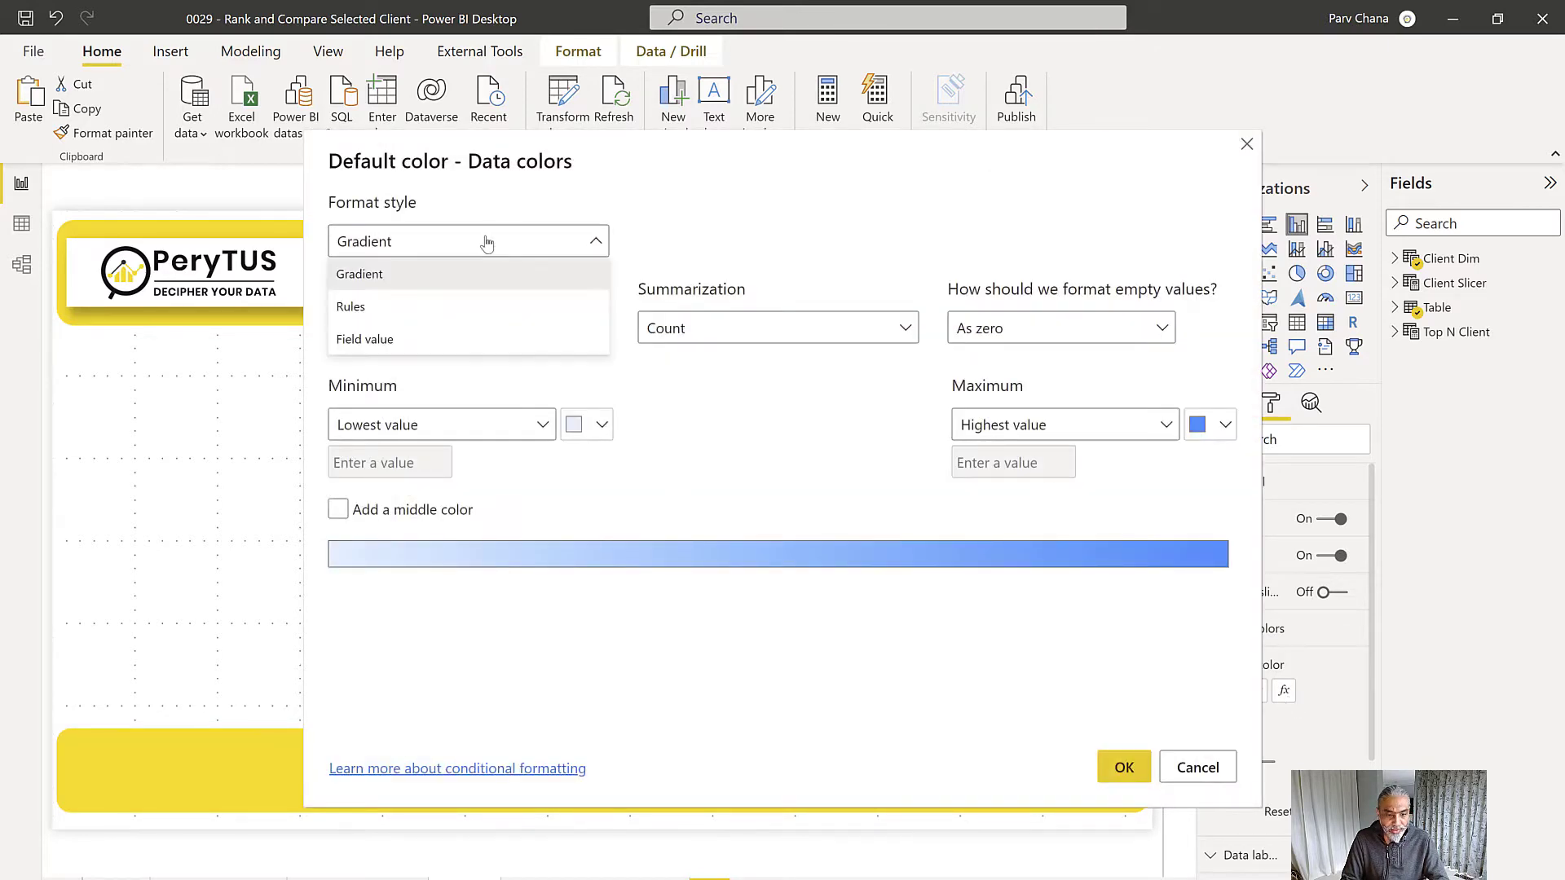
pyautogui.click(440, 340)
pyautogui.click(438, 334)
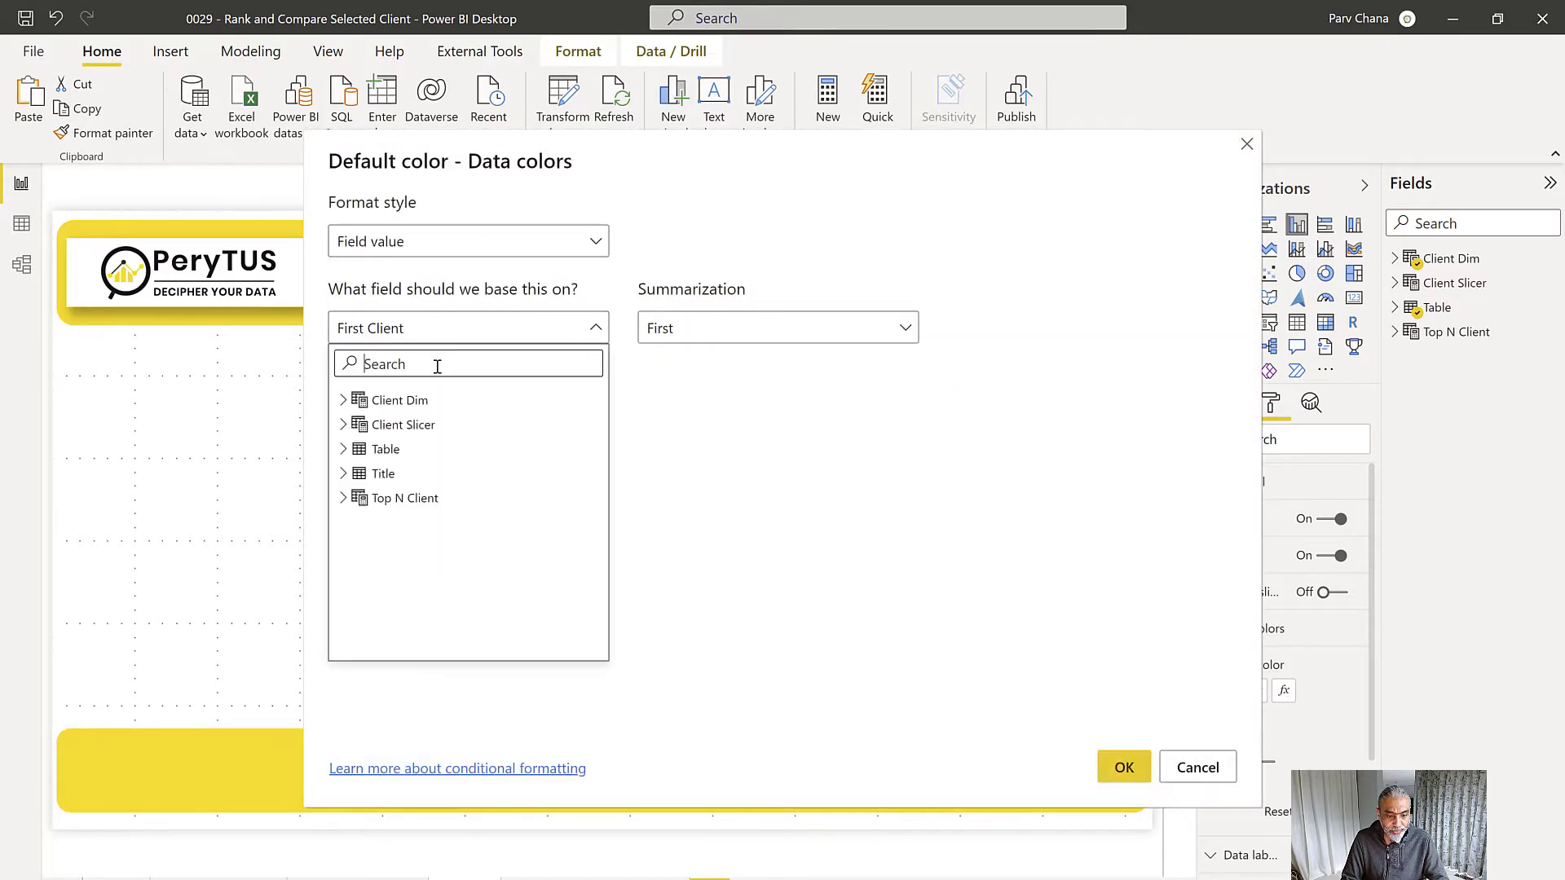
pyautogui.write('selec')
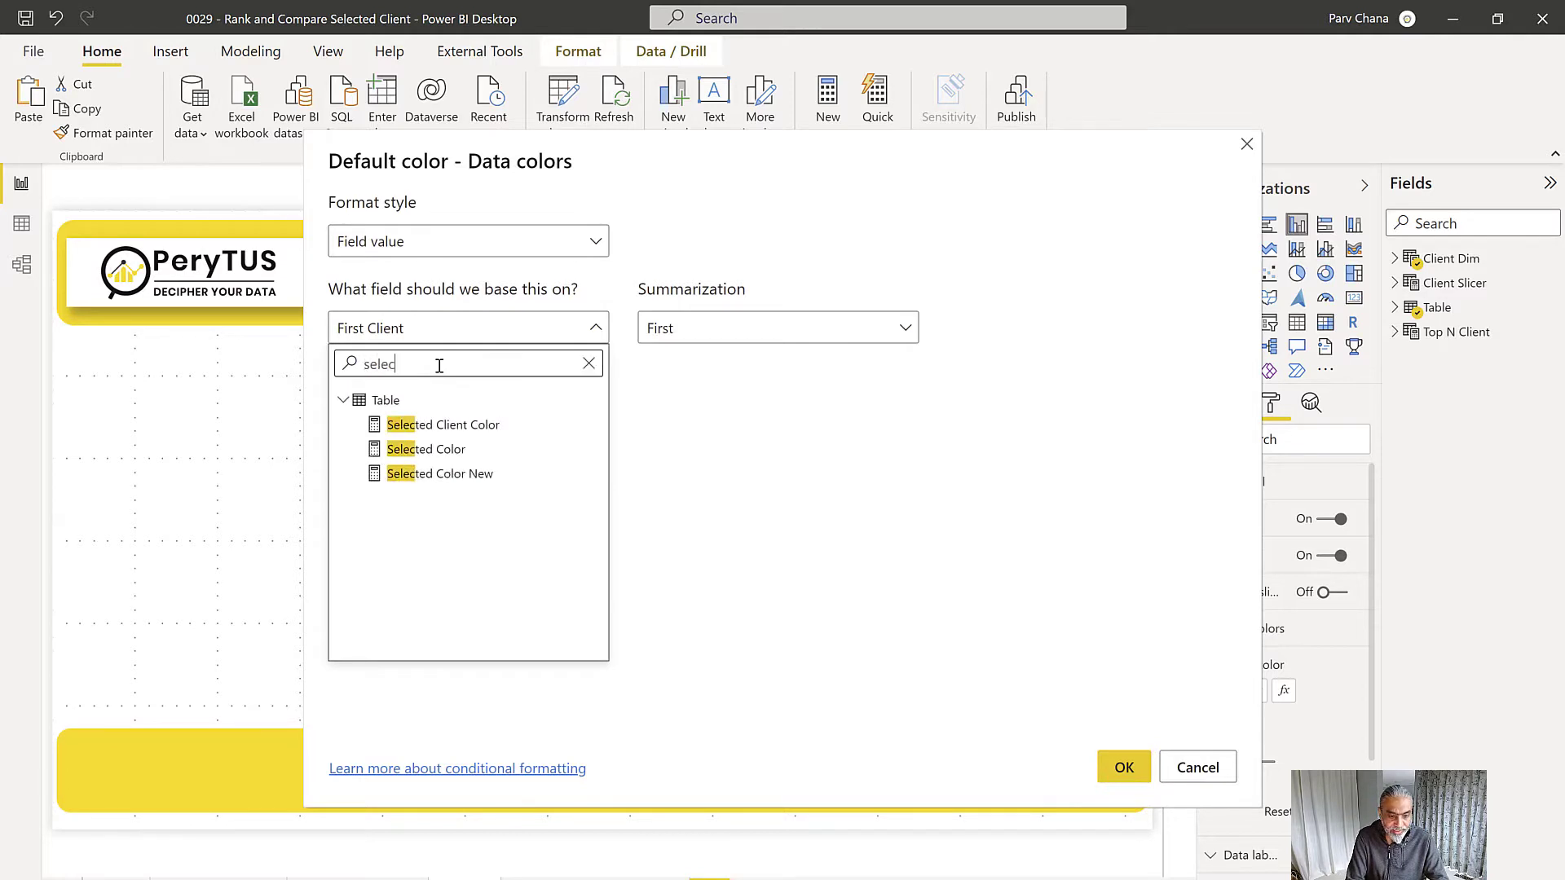
pyautogui.click(465, 425)
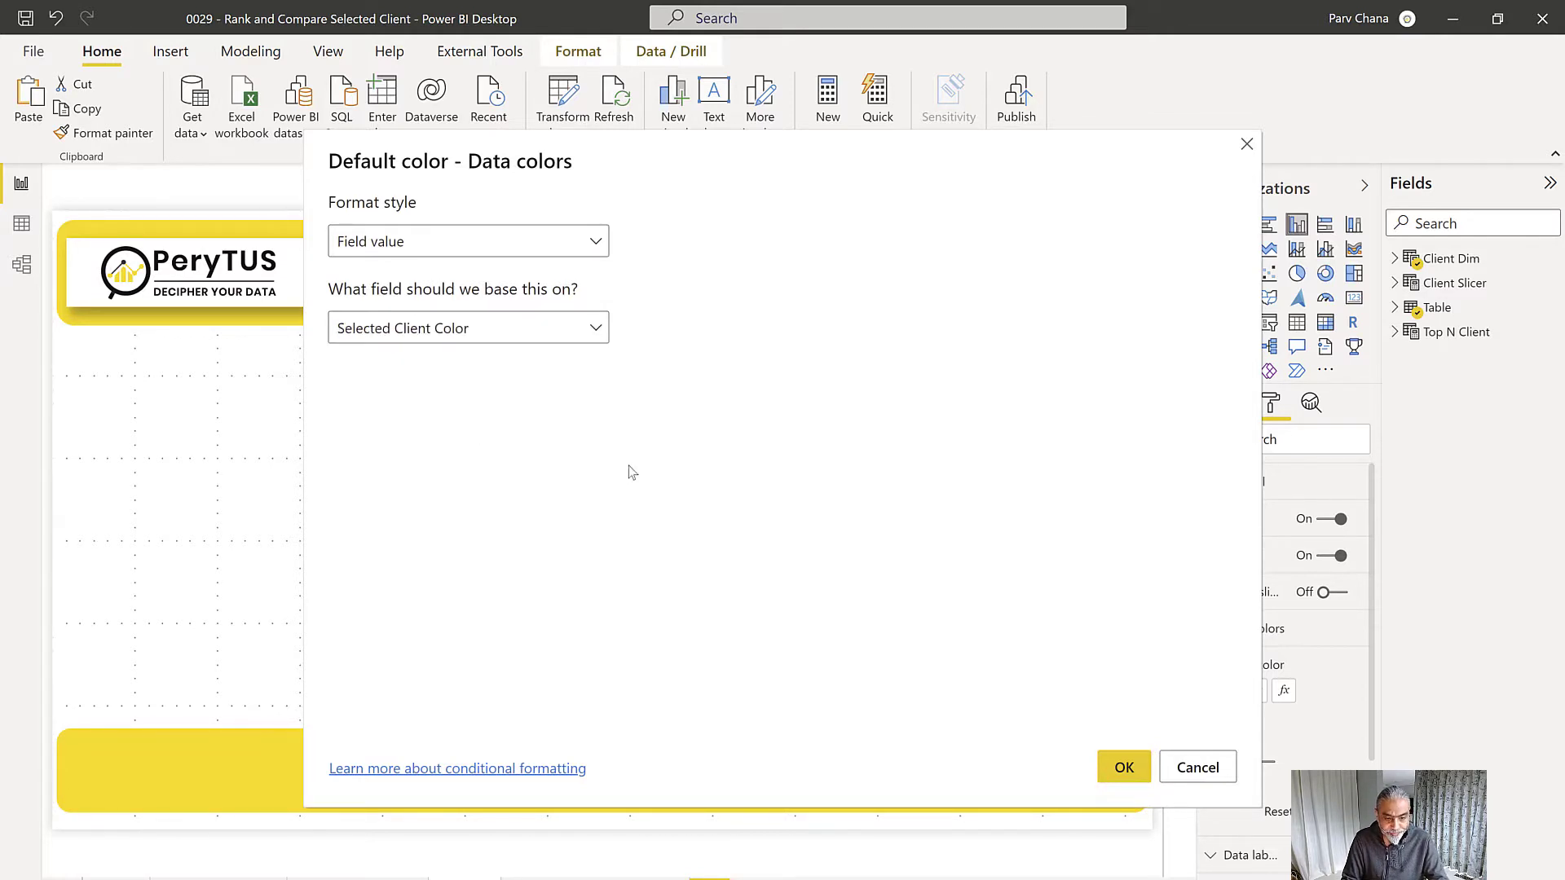
pyautogui.click(1121, 767)
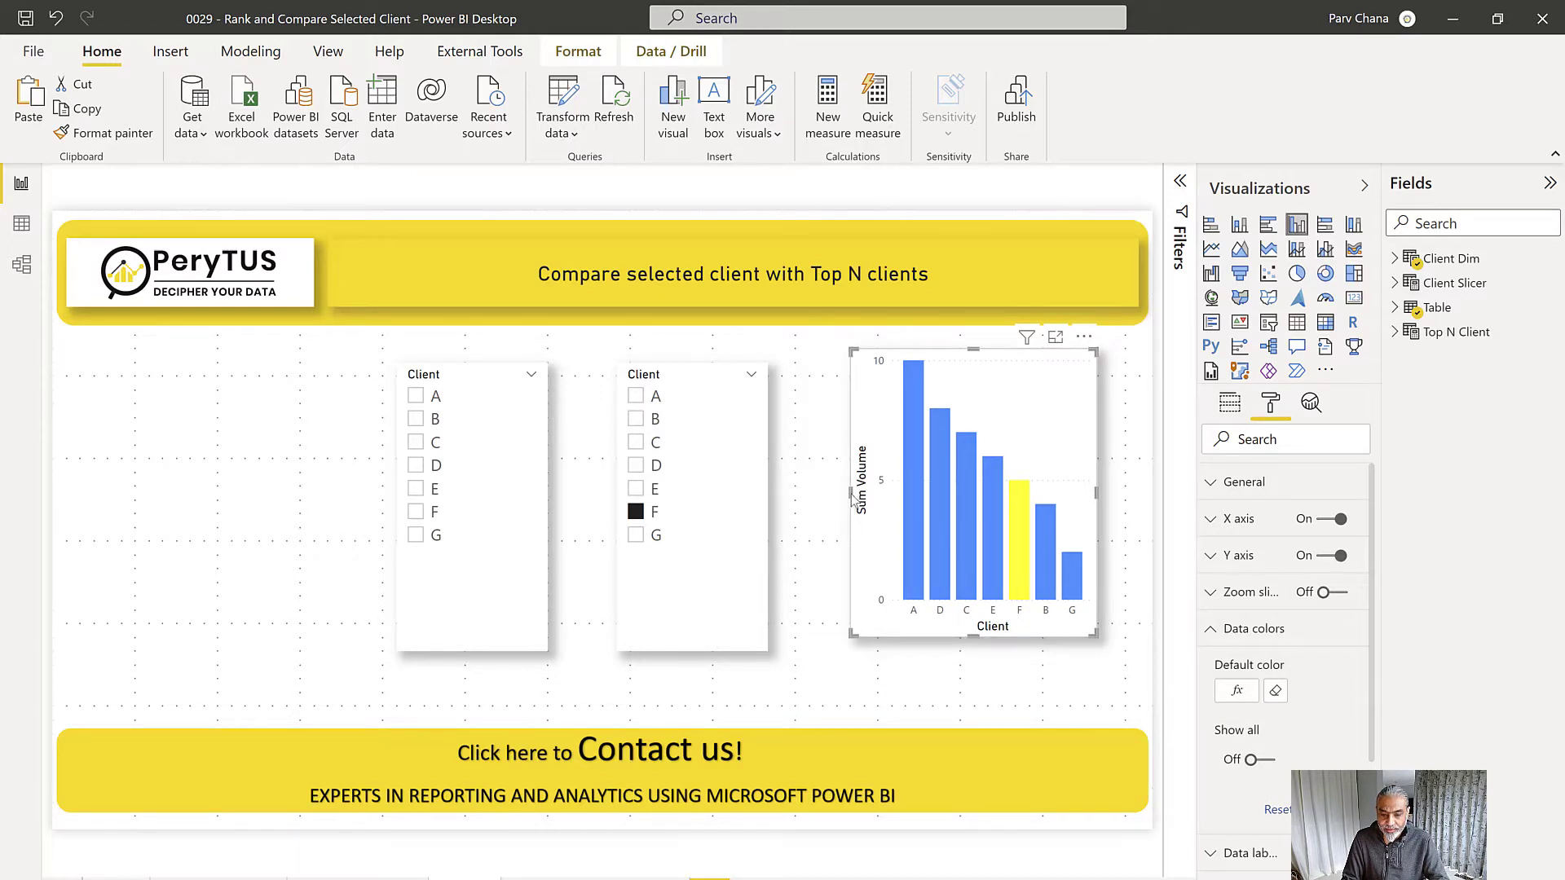
pyautogui.moveTo(835, 499); pyautogui.dragTo(781, 499)
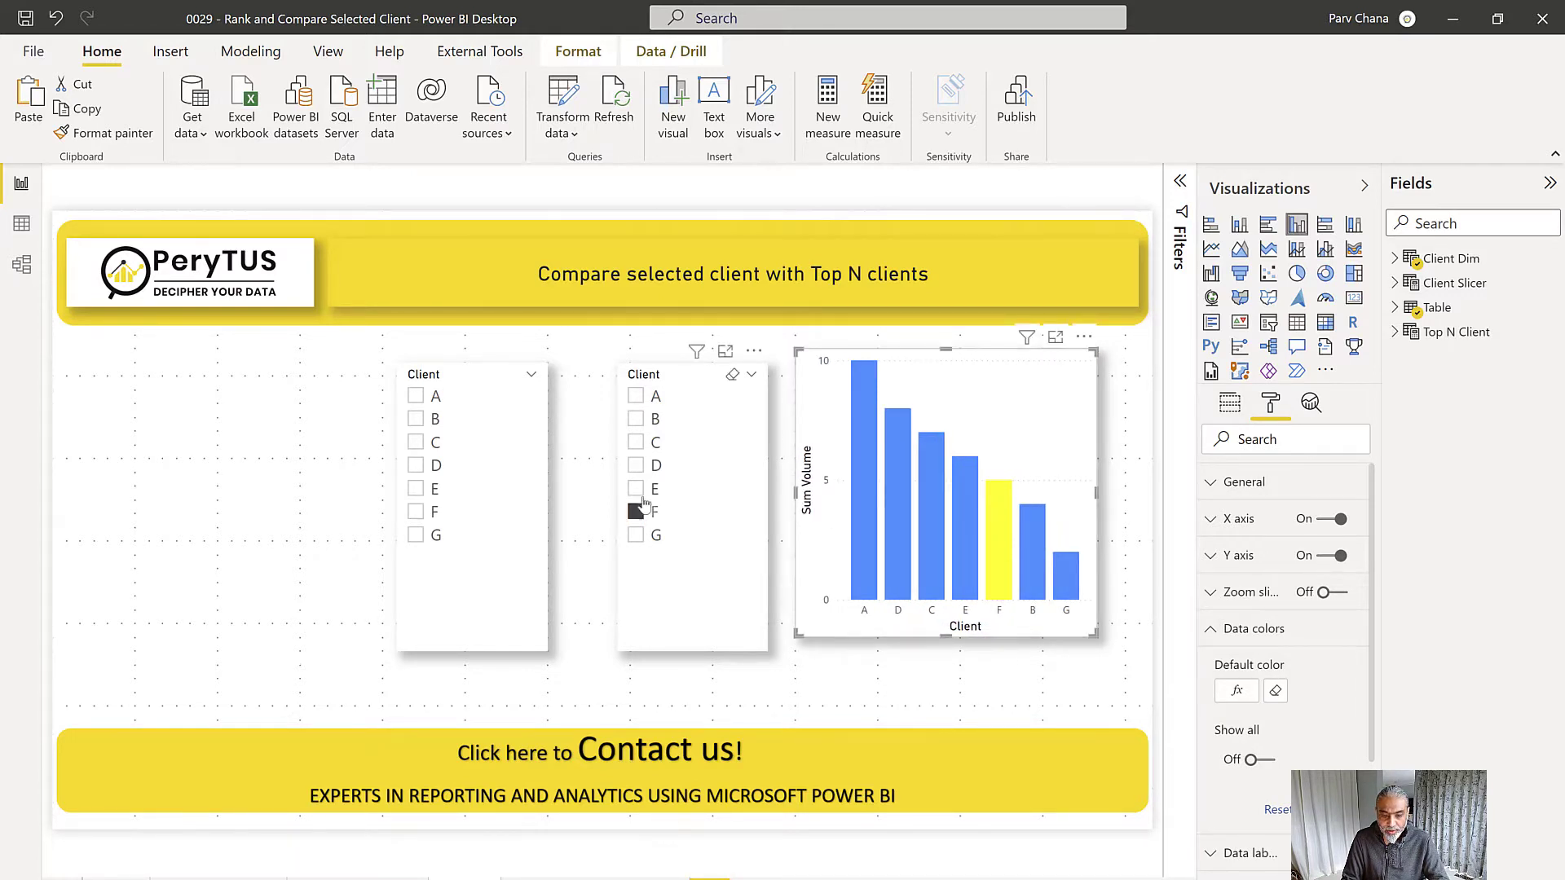
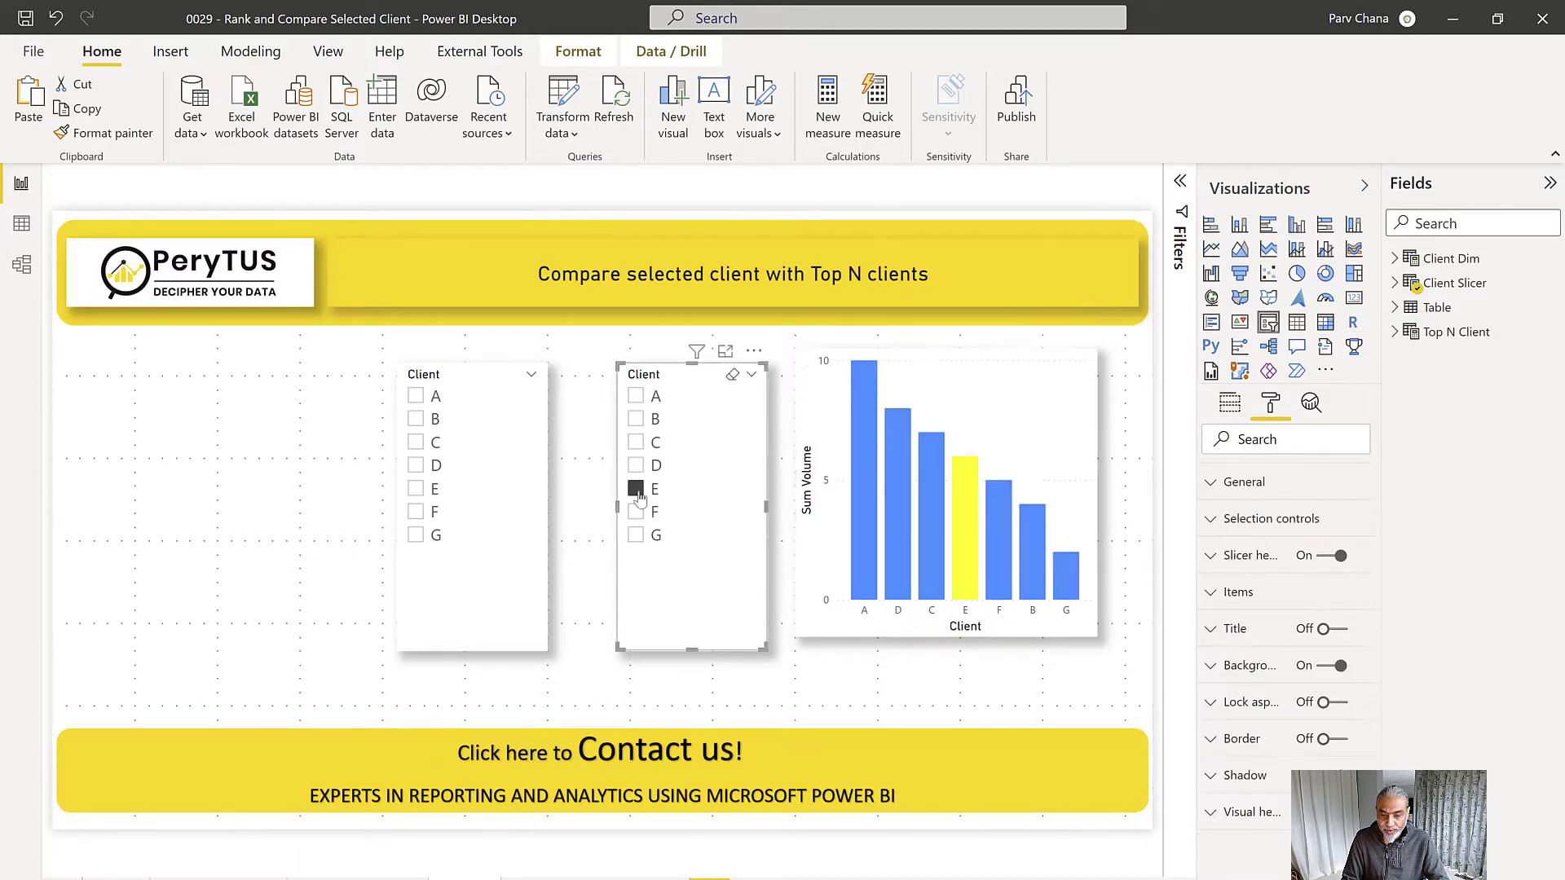
# Step: Select client D in the disconnected slicer and move the Client Dim slicer to the far left of the report page
pyautogui.click(637, 464)
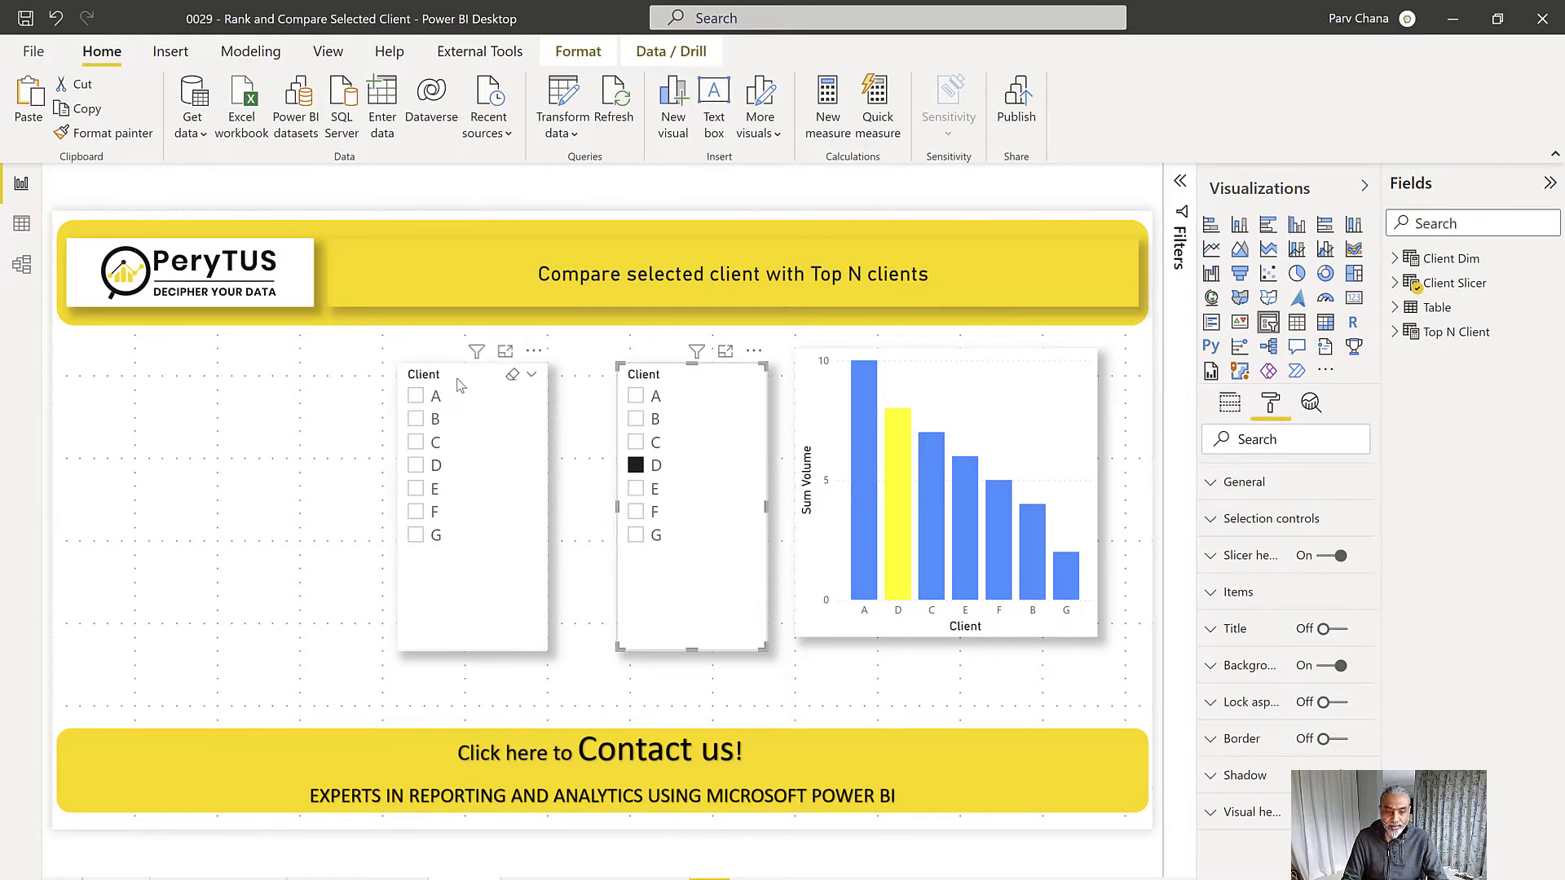
pyautogui.moveTo(403, 377); pyautogui.dragTo(224, 377)
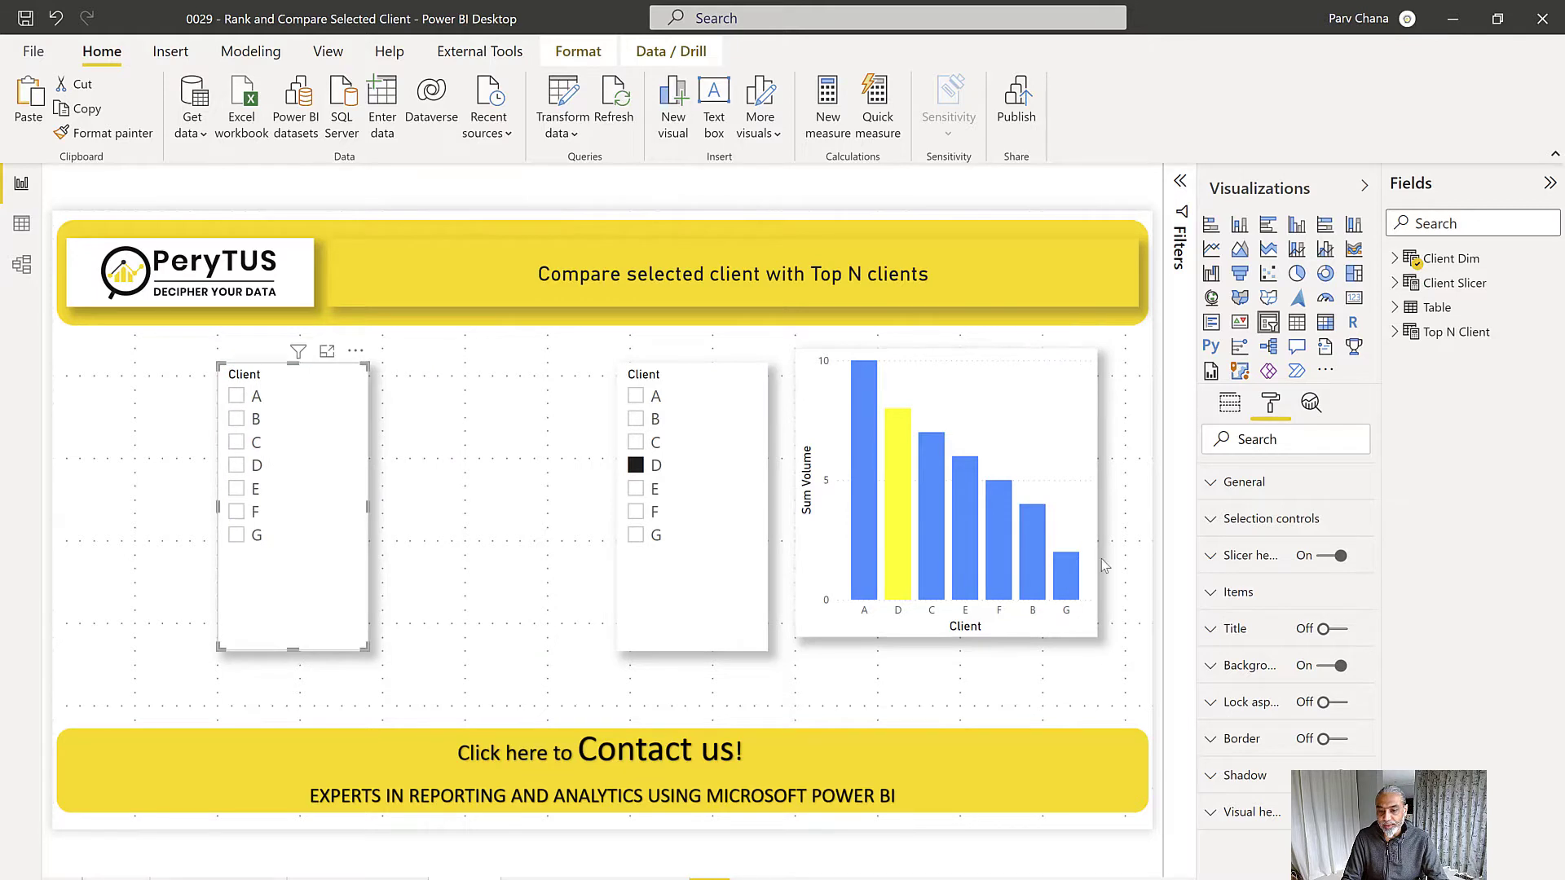
pyautogui.moveTo(897, 528)
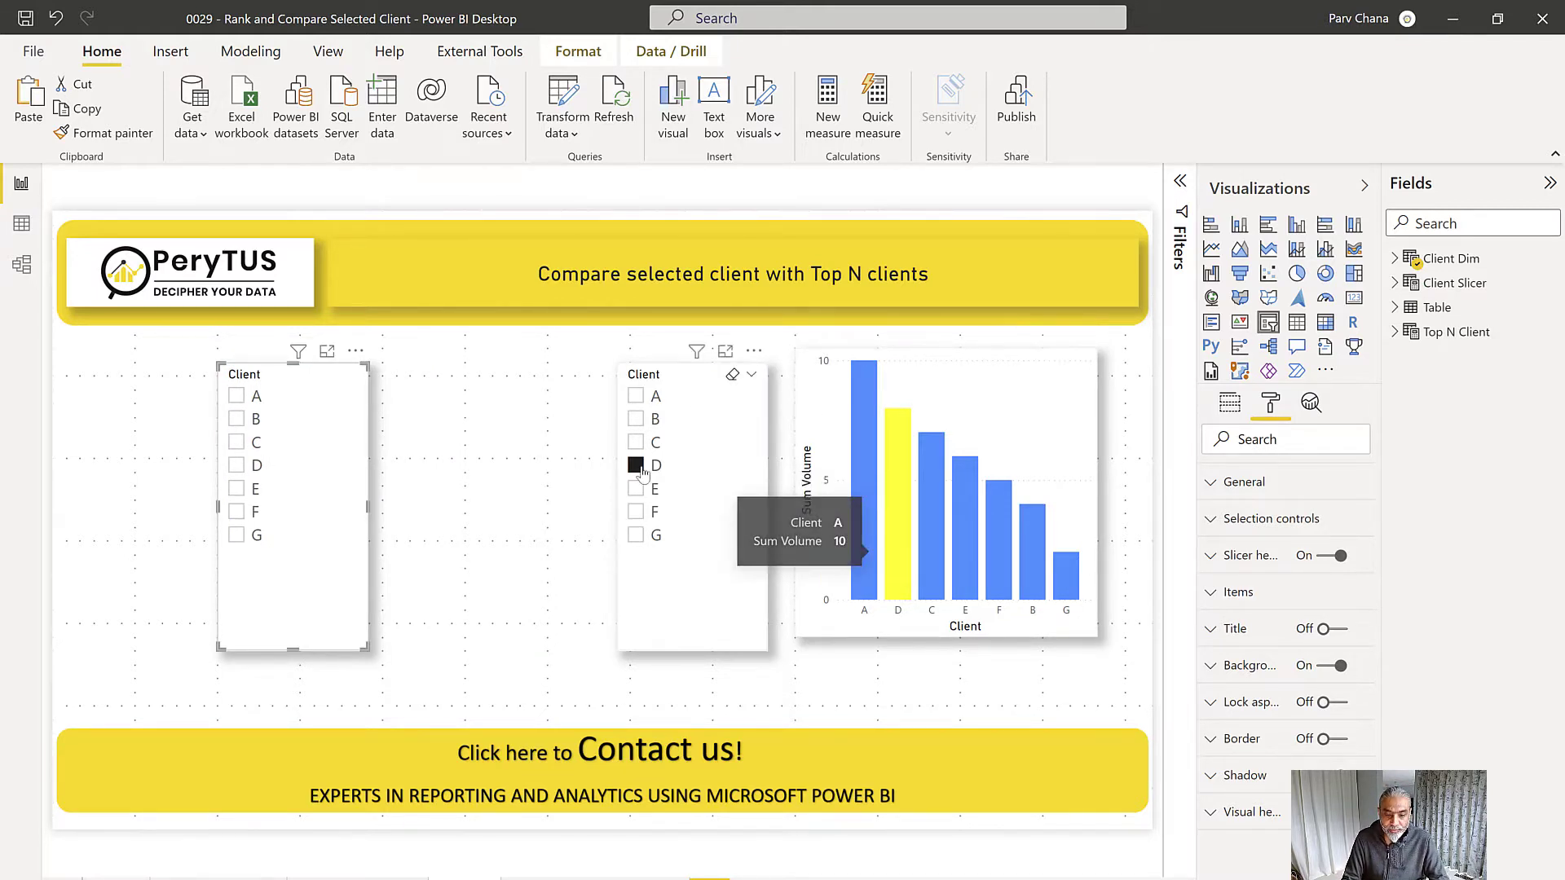
pyautogui.moveTo(261, 379); pyautogui.dragTo(165, 367)
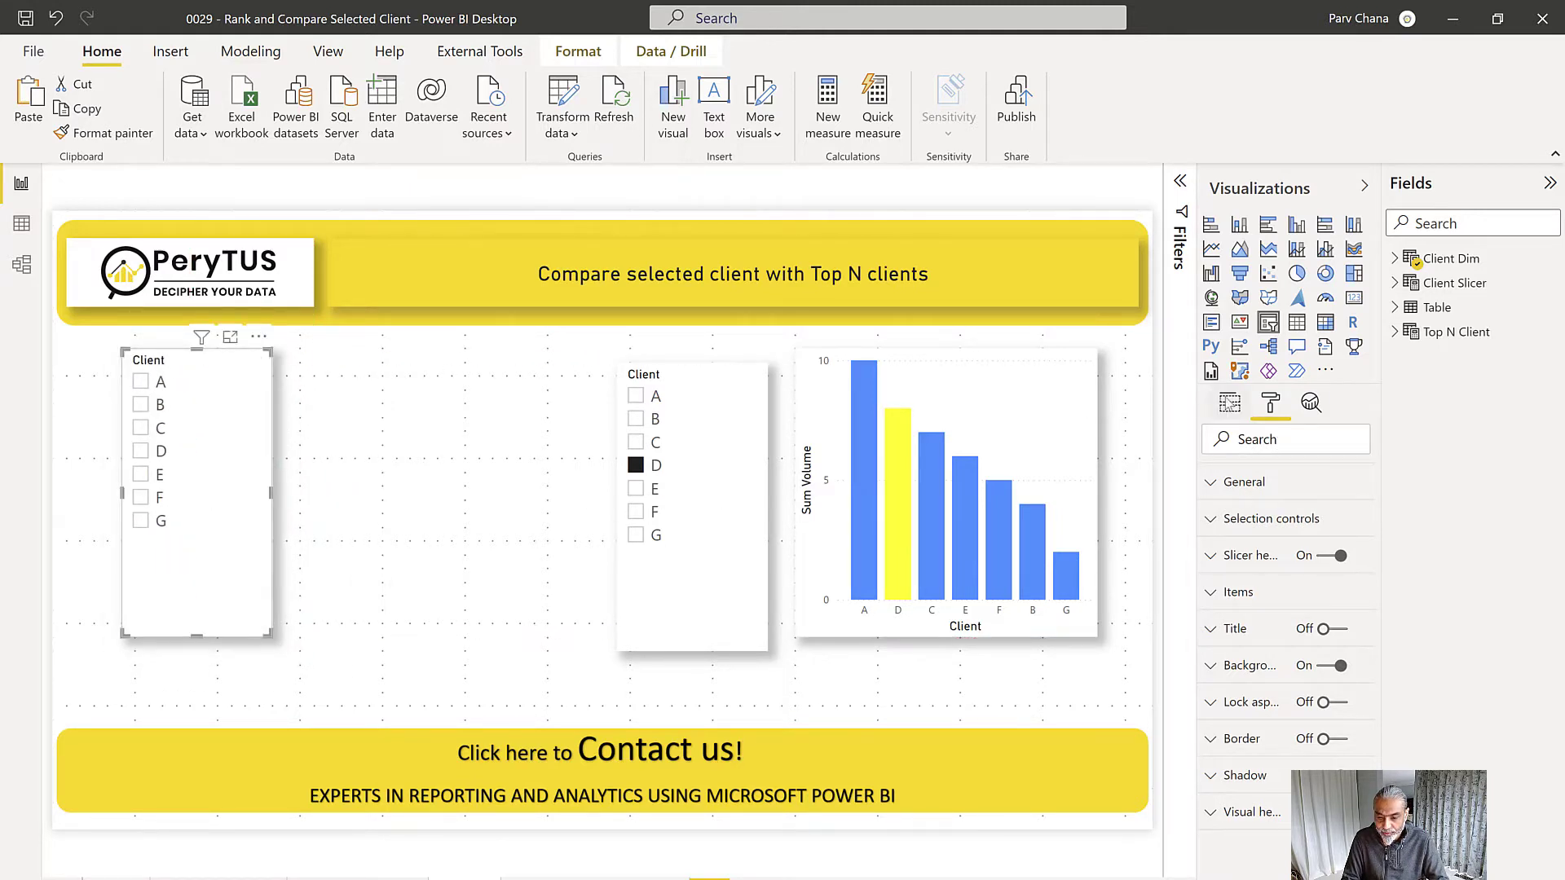
# Step: Add a table with Client from Client Dim and Sum Volume, narrow it, and place it between the two slicers
pyautogui.click(1229, 403)
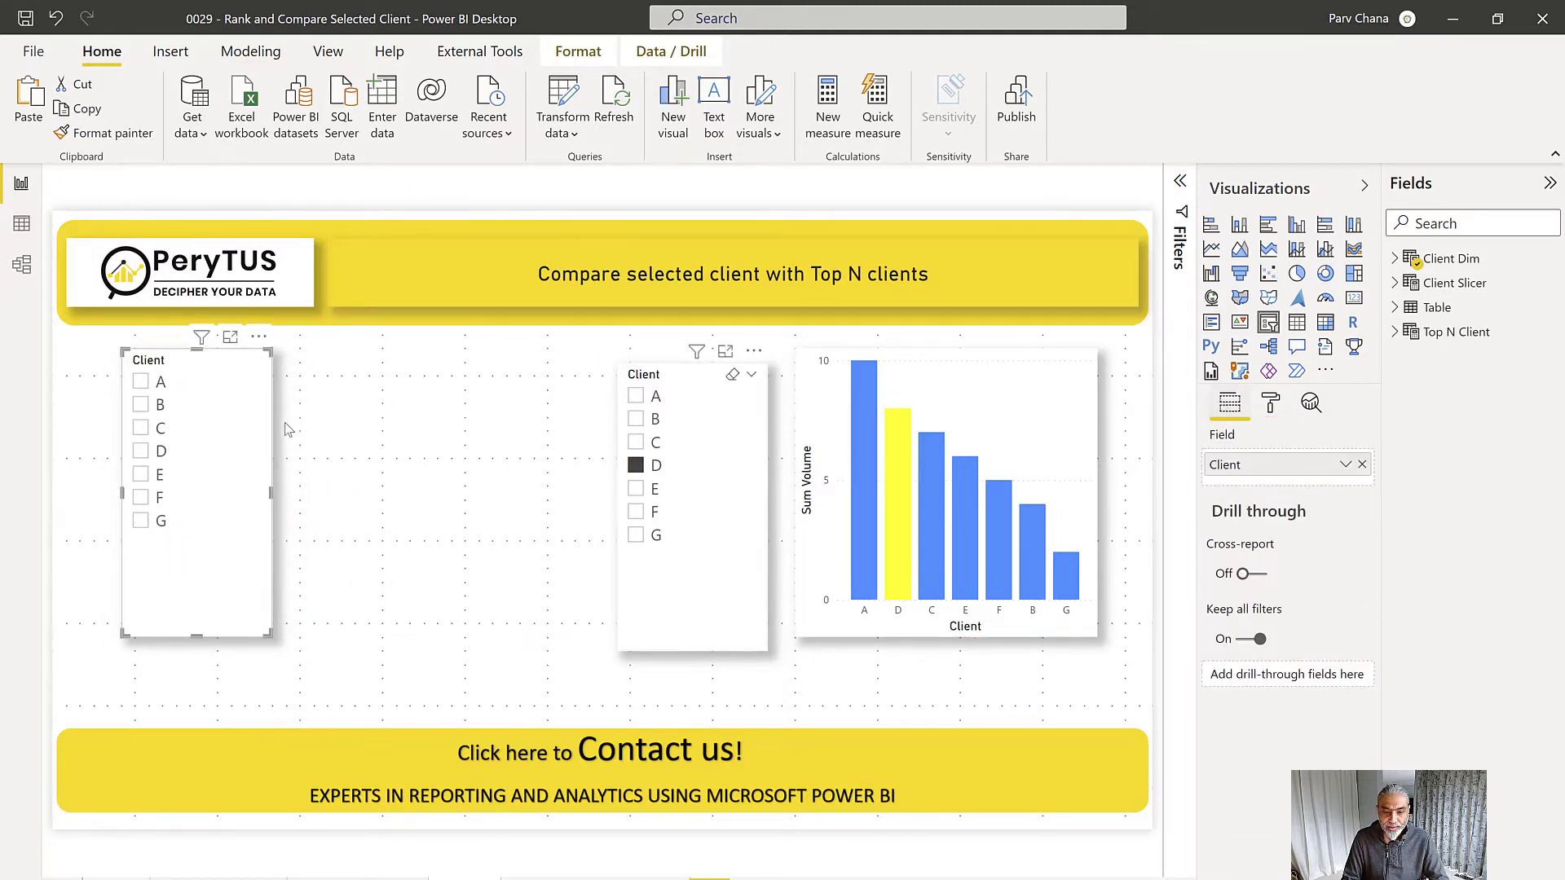
pyautogui.click(1395, 259)
pyautogui.moveTo(1474, 283); pyautogui.dragTo(408, 410)
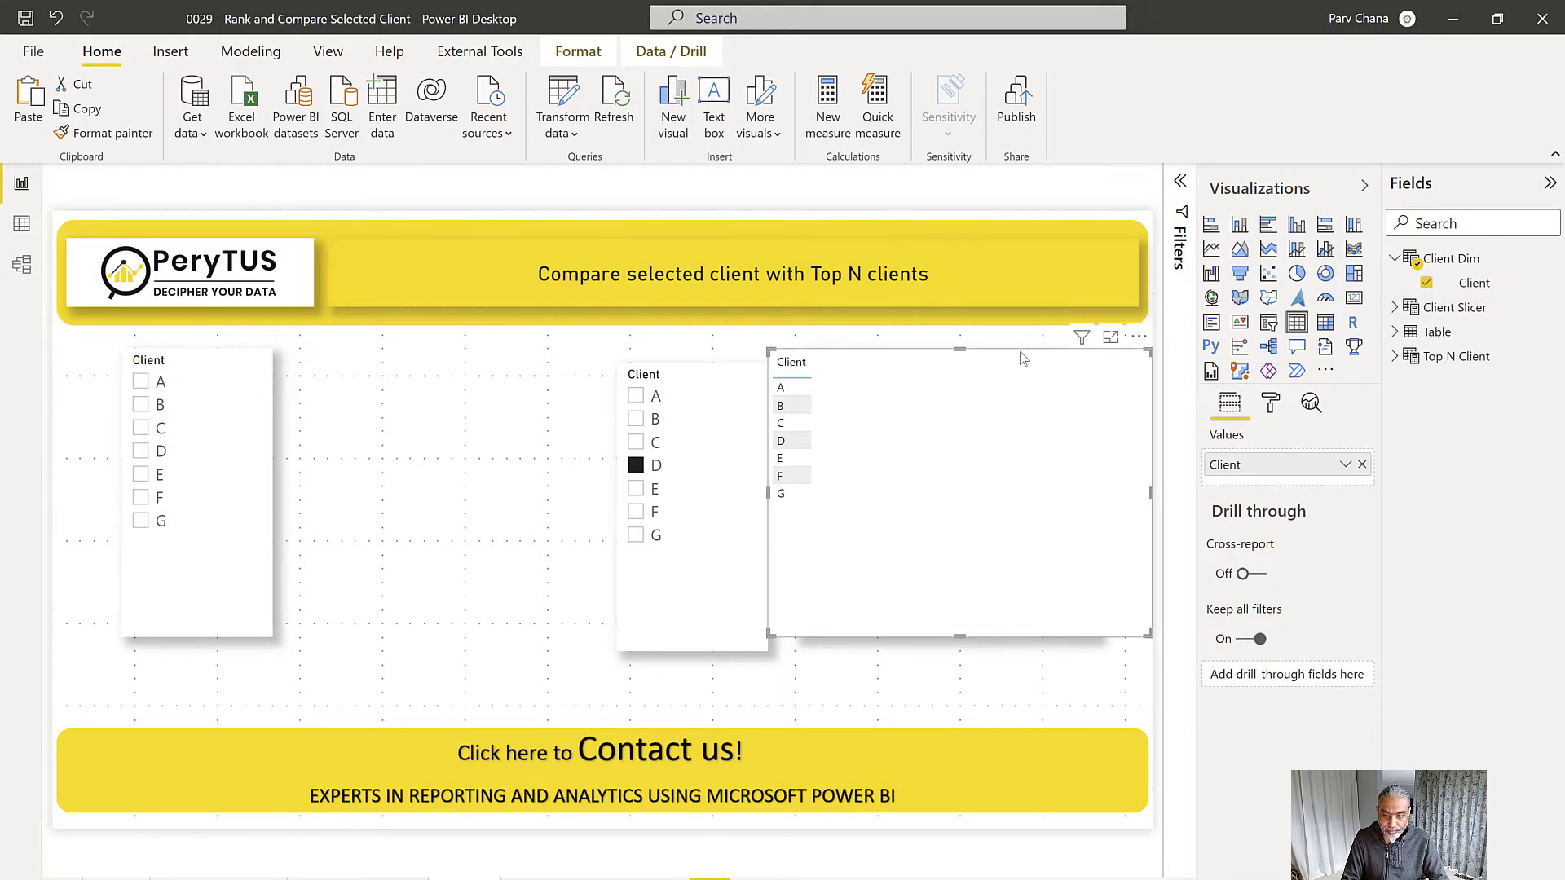
pyautogui.moveTo(774, 366); pyautogui.dragTo(667, 369)
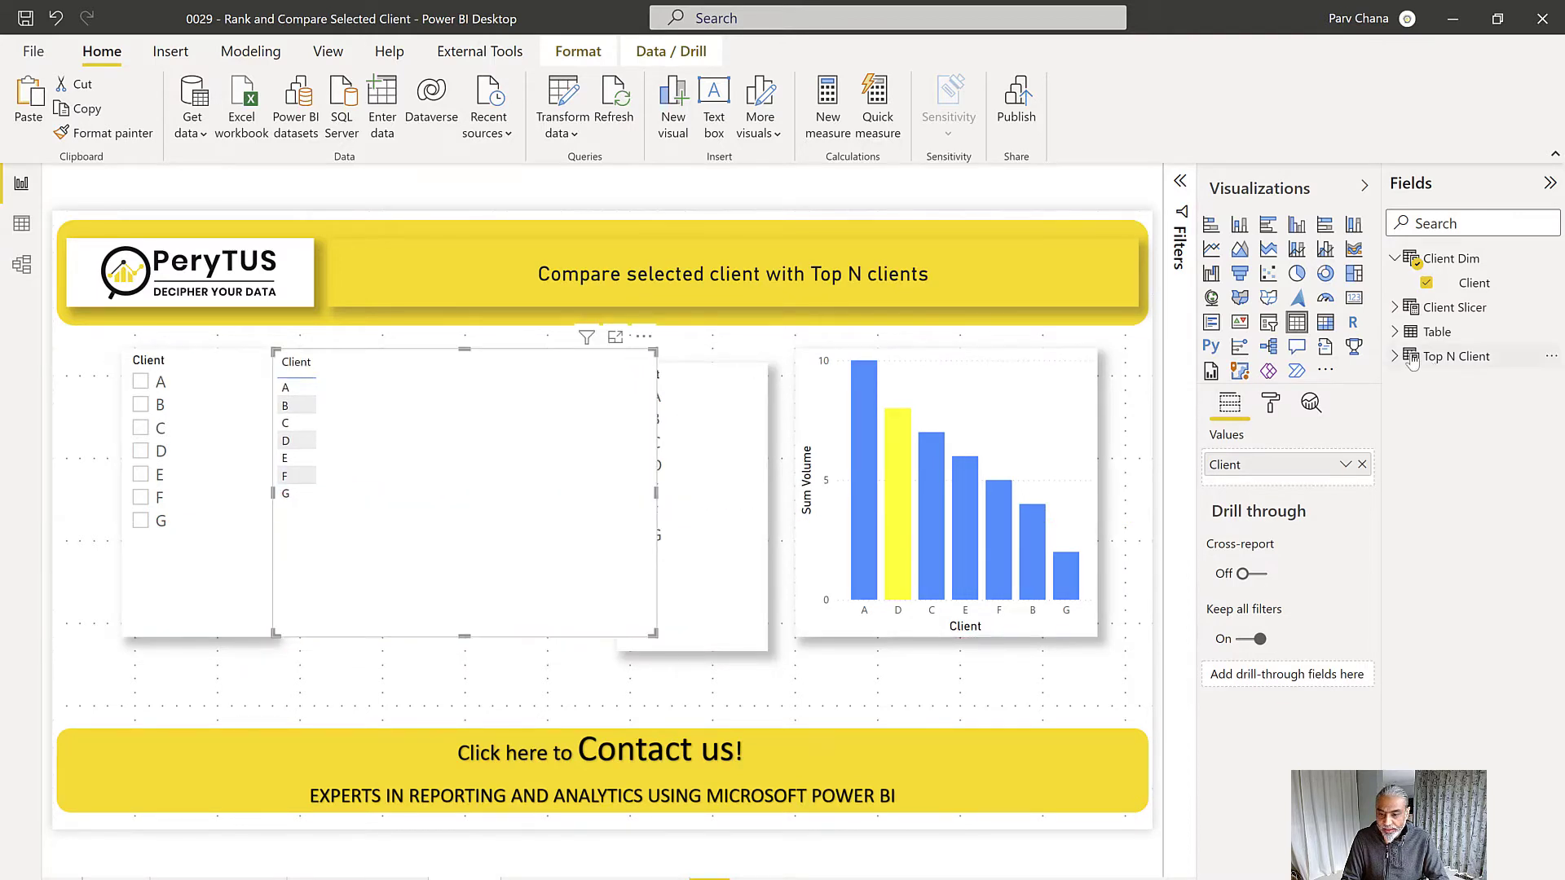
pyautogui.click(1394, 333)
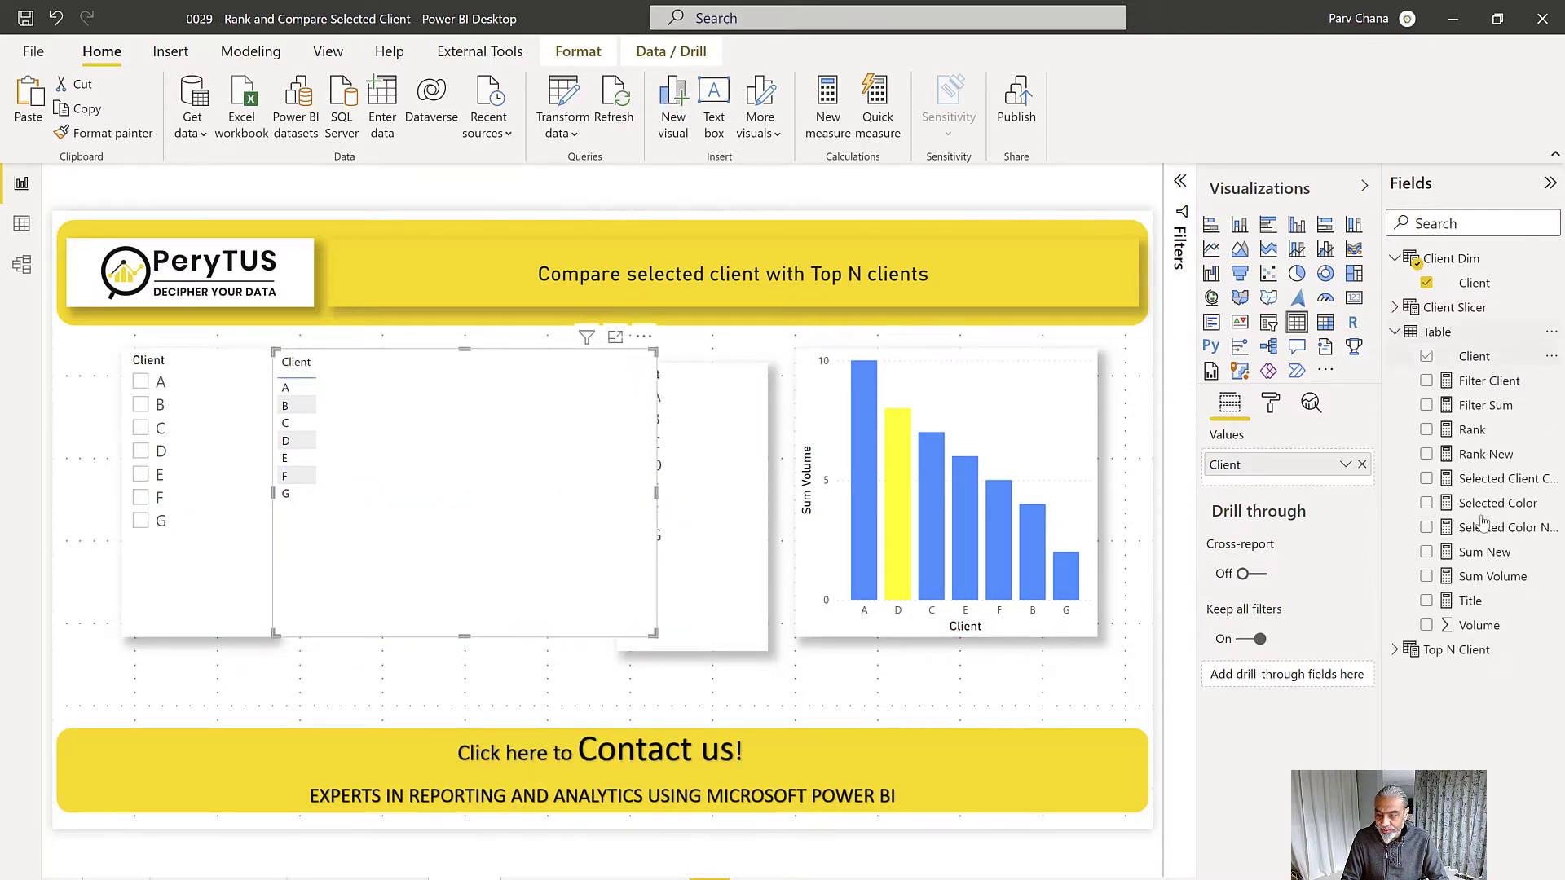
pyautogui.moveTo(801, 548); pyautogui.dragTo(522, 498)
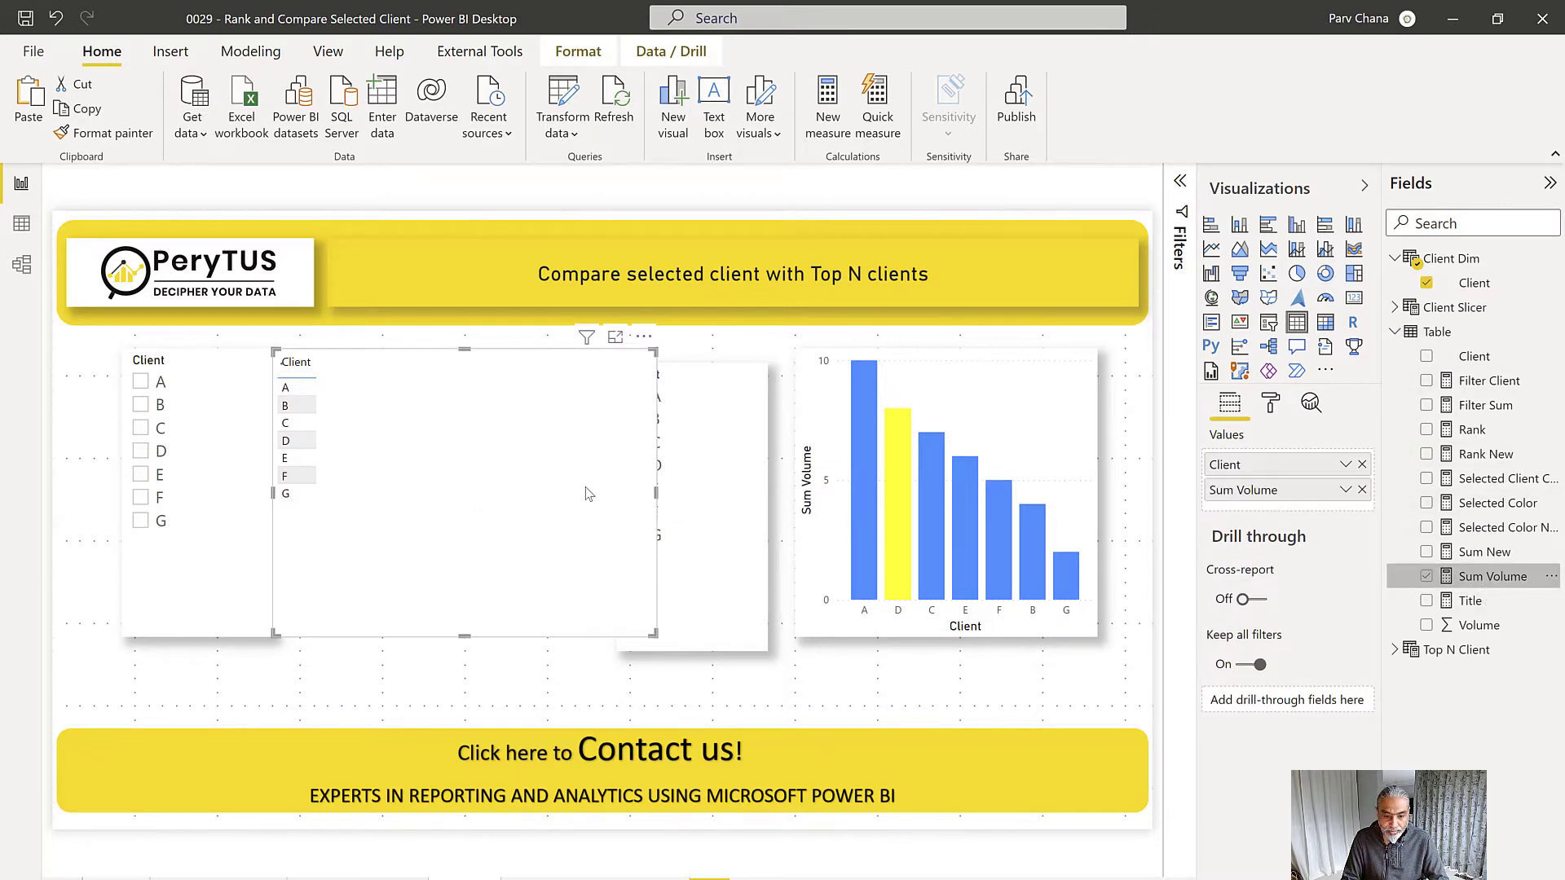
pyautogui.moveTo(657, 496); pyautogui.dragTo(491, 504)
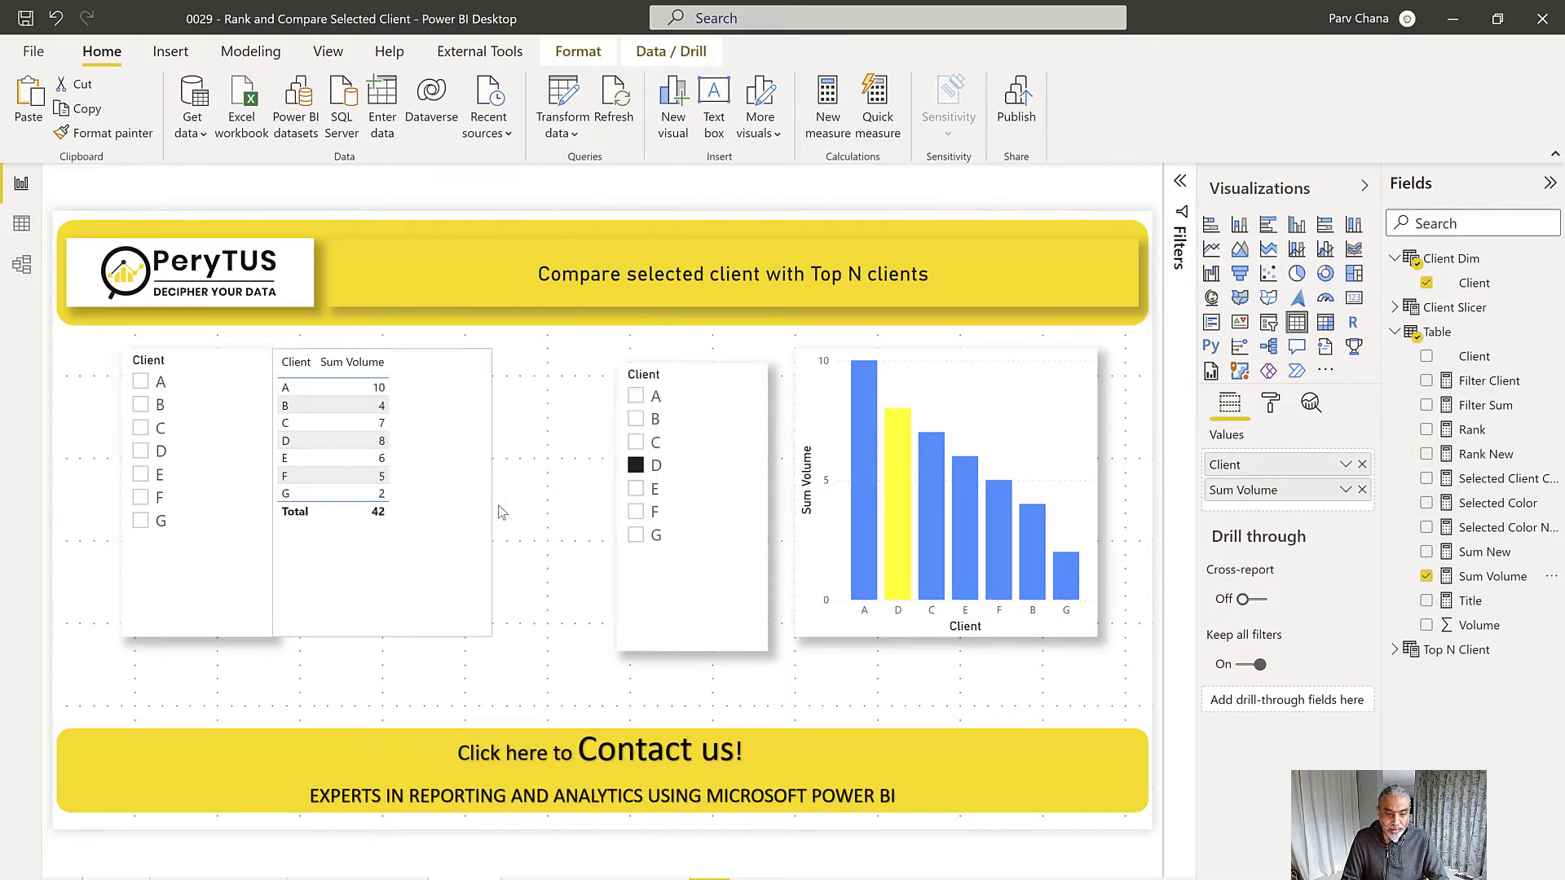
pyautogui.moveTo(490, 576); pyautogui.dragTo(578, 584)
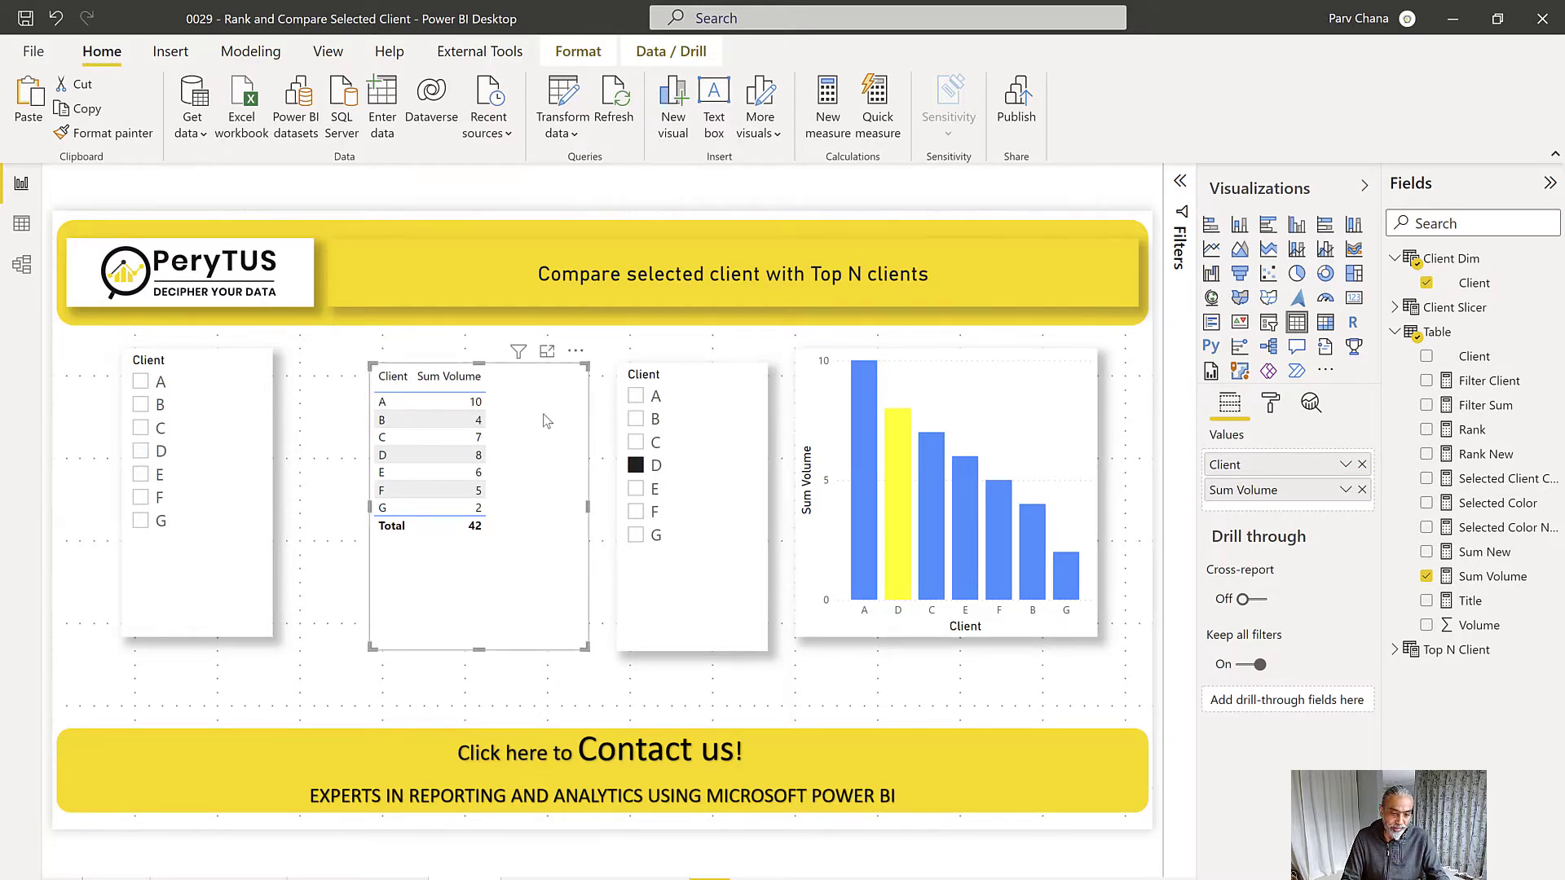
# Step: Compare how choosing client C in each slicer affects the table and chart, and clear both selections
pyautogui.click(648, 447)
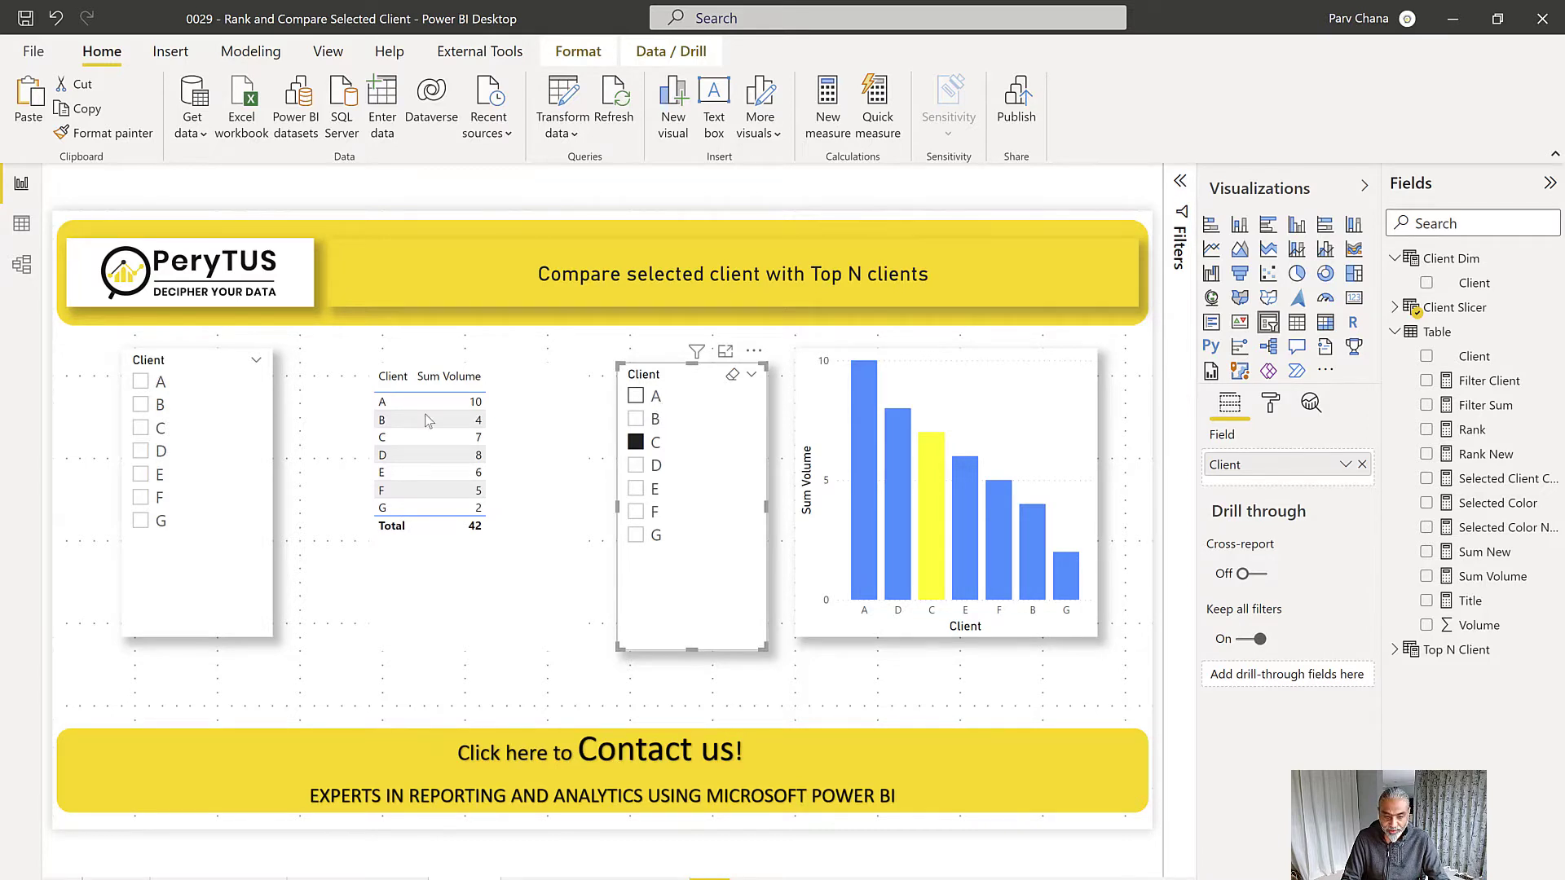
pyautogui.click(141, 430)
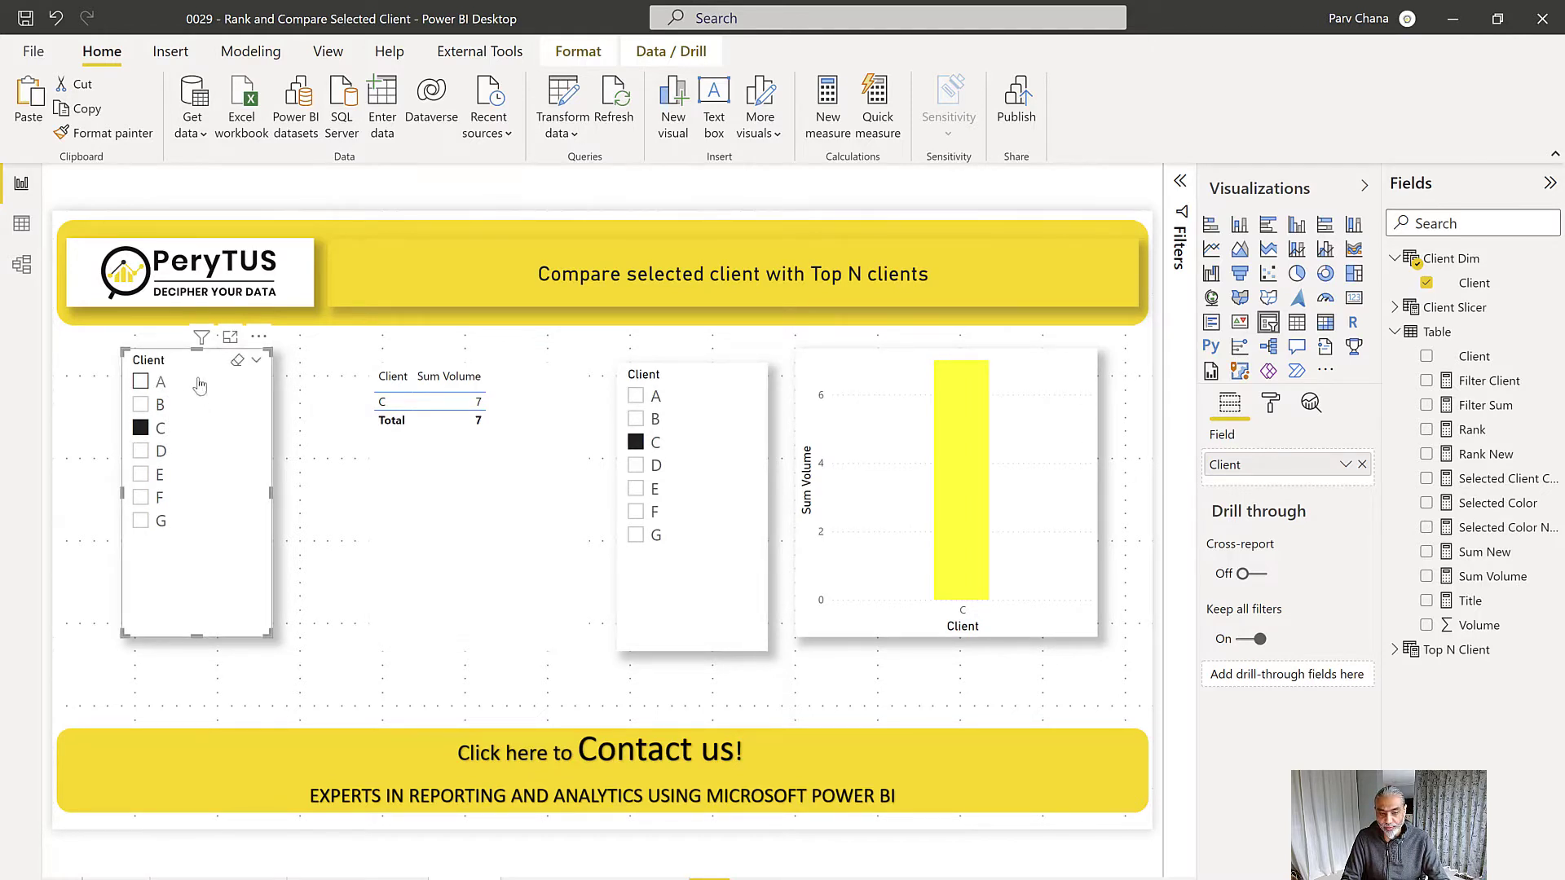
pyautogui.click(644, 442)
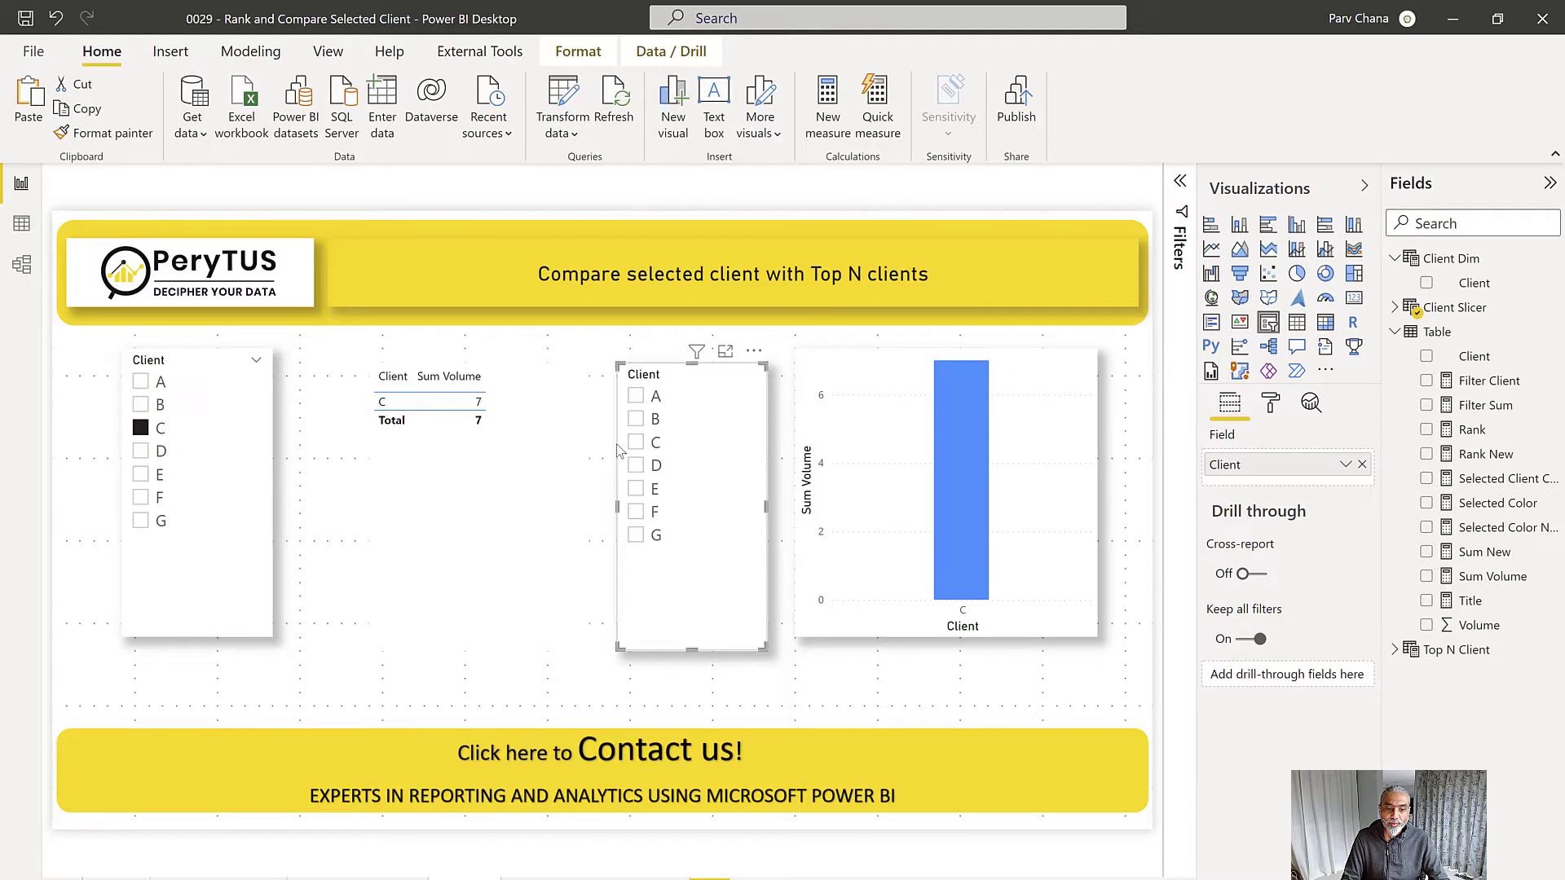
pyautogui.click(166, 432)
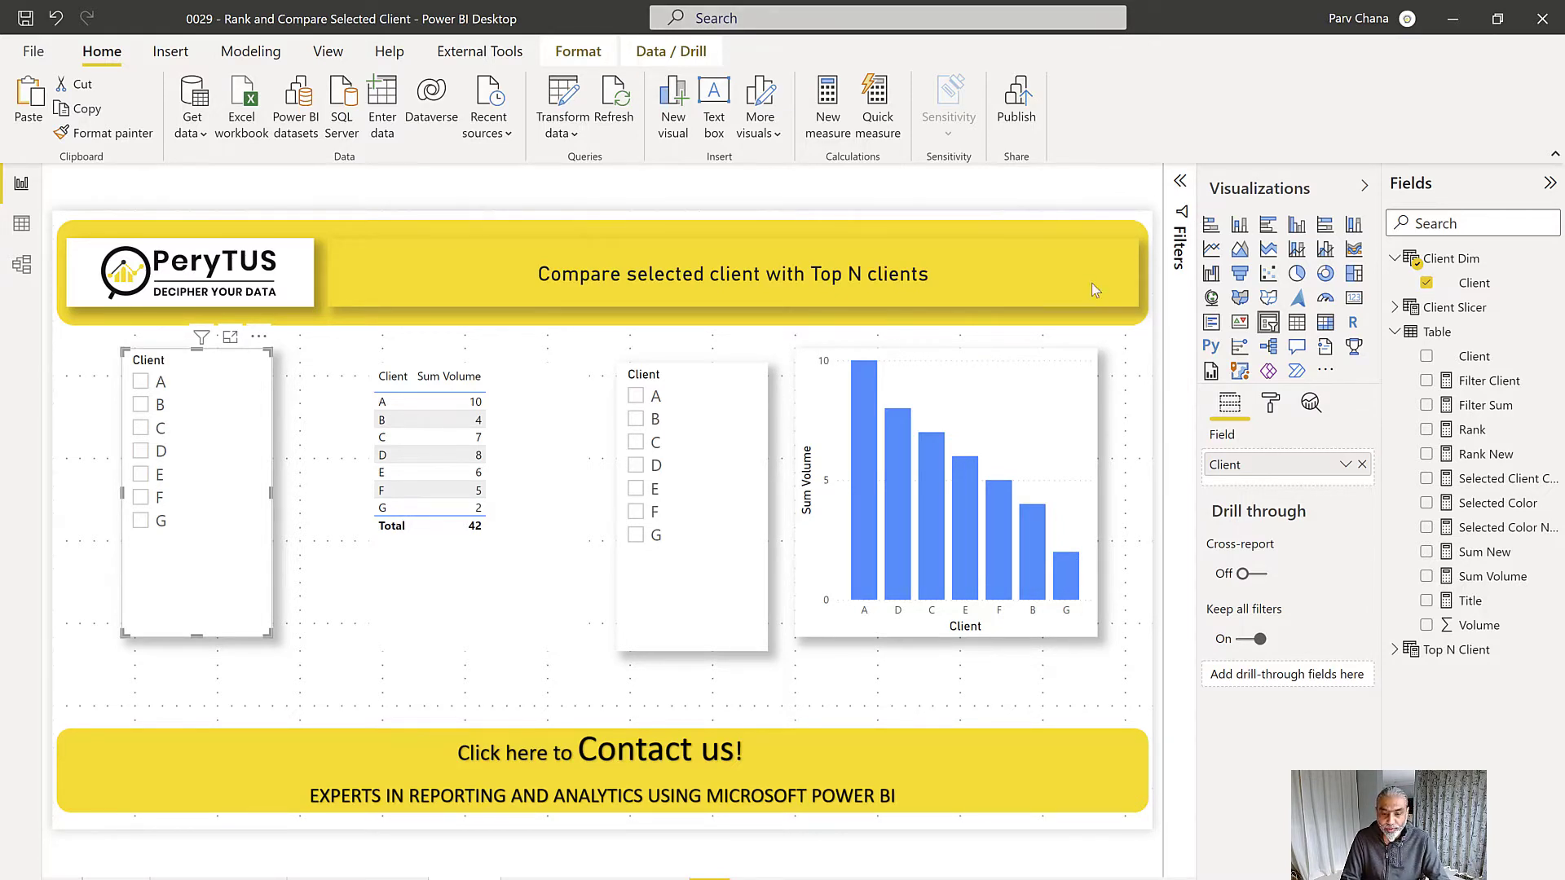
# Step: Remove the disconnected Client slicer and move the table and the remaining slicer closer to the chart
pyautogui.click(1031, 386)
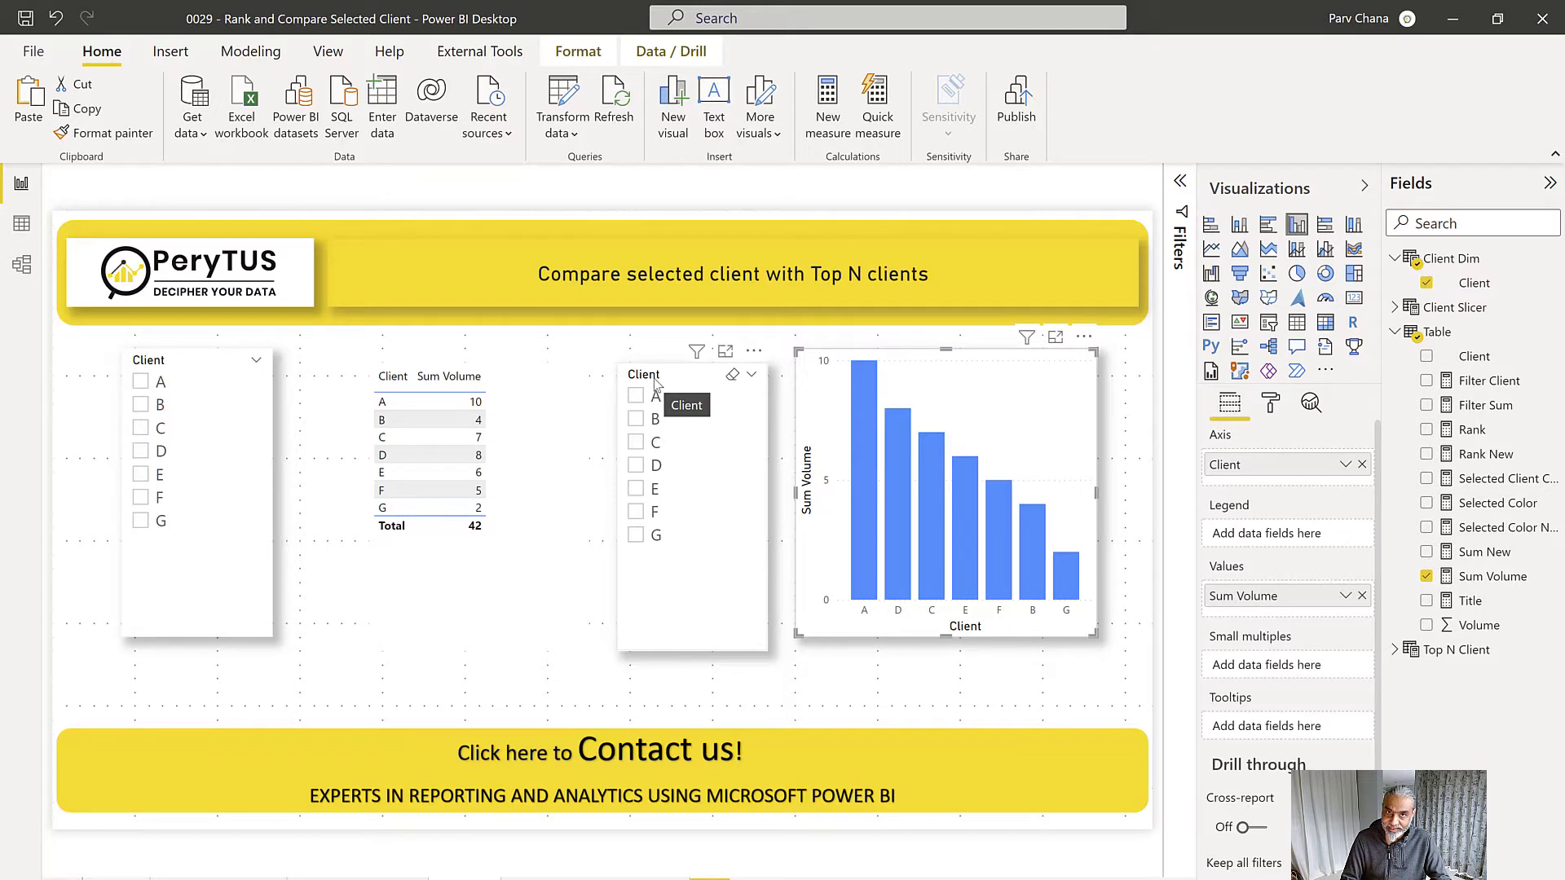
pyautogui.click(753, 351)
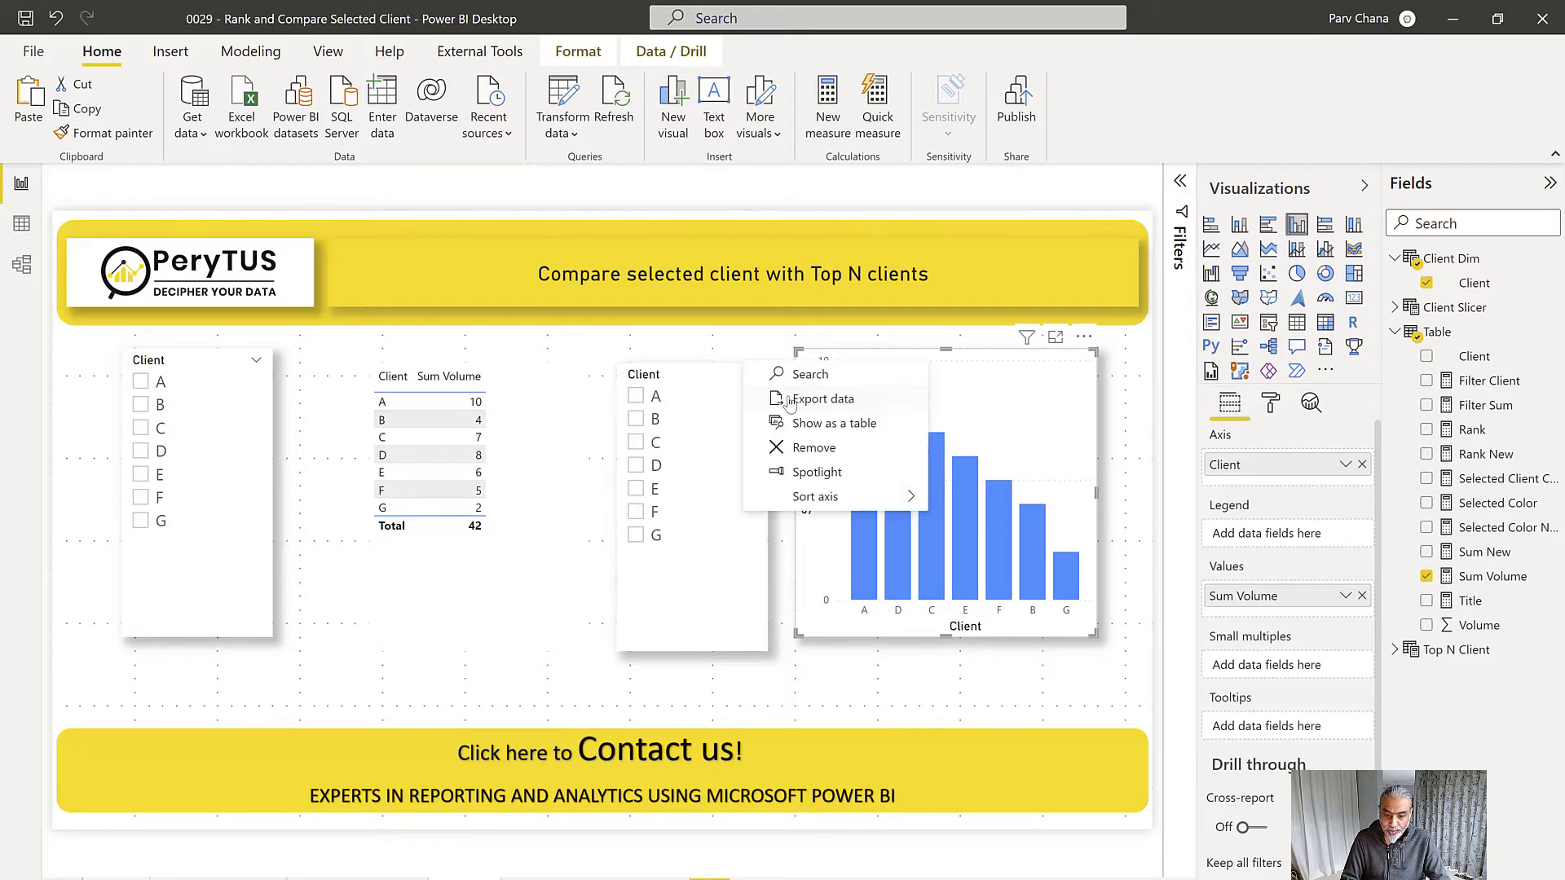
pyautogui.click(790, 453)
pyautogui.moveTo(470, 599); pyautogui.dragTo(658, 591)
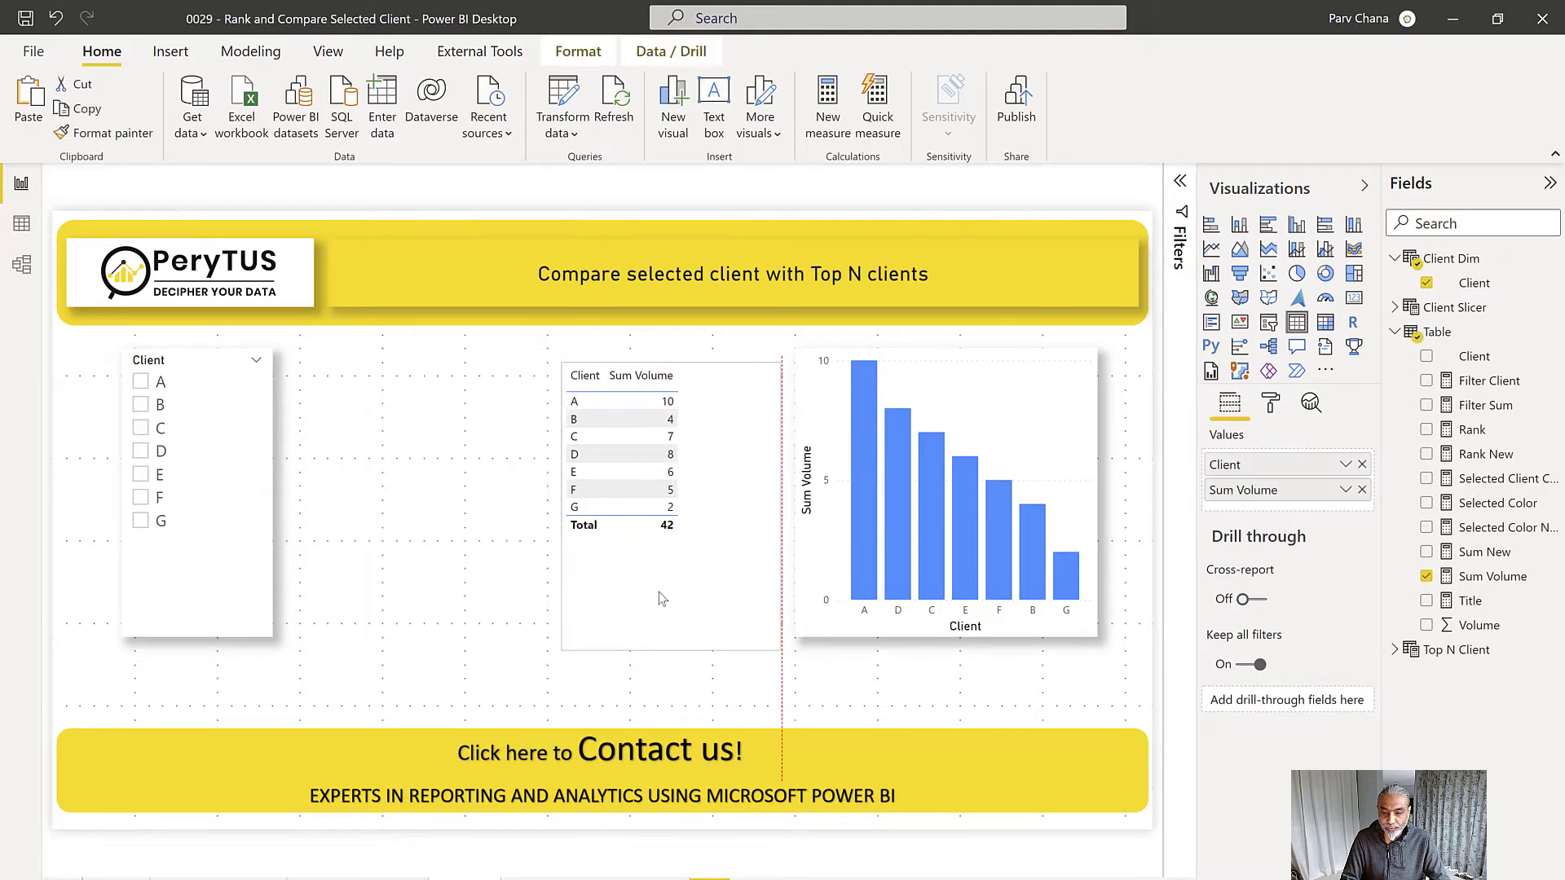
pyautogui.moveTo(220, 605); pyautogui.dragTo(496, 622)
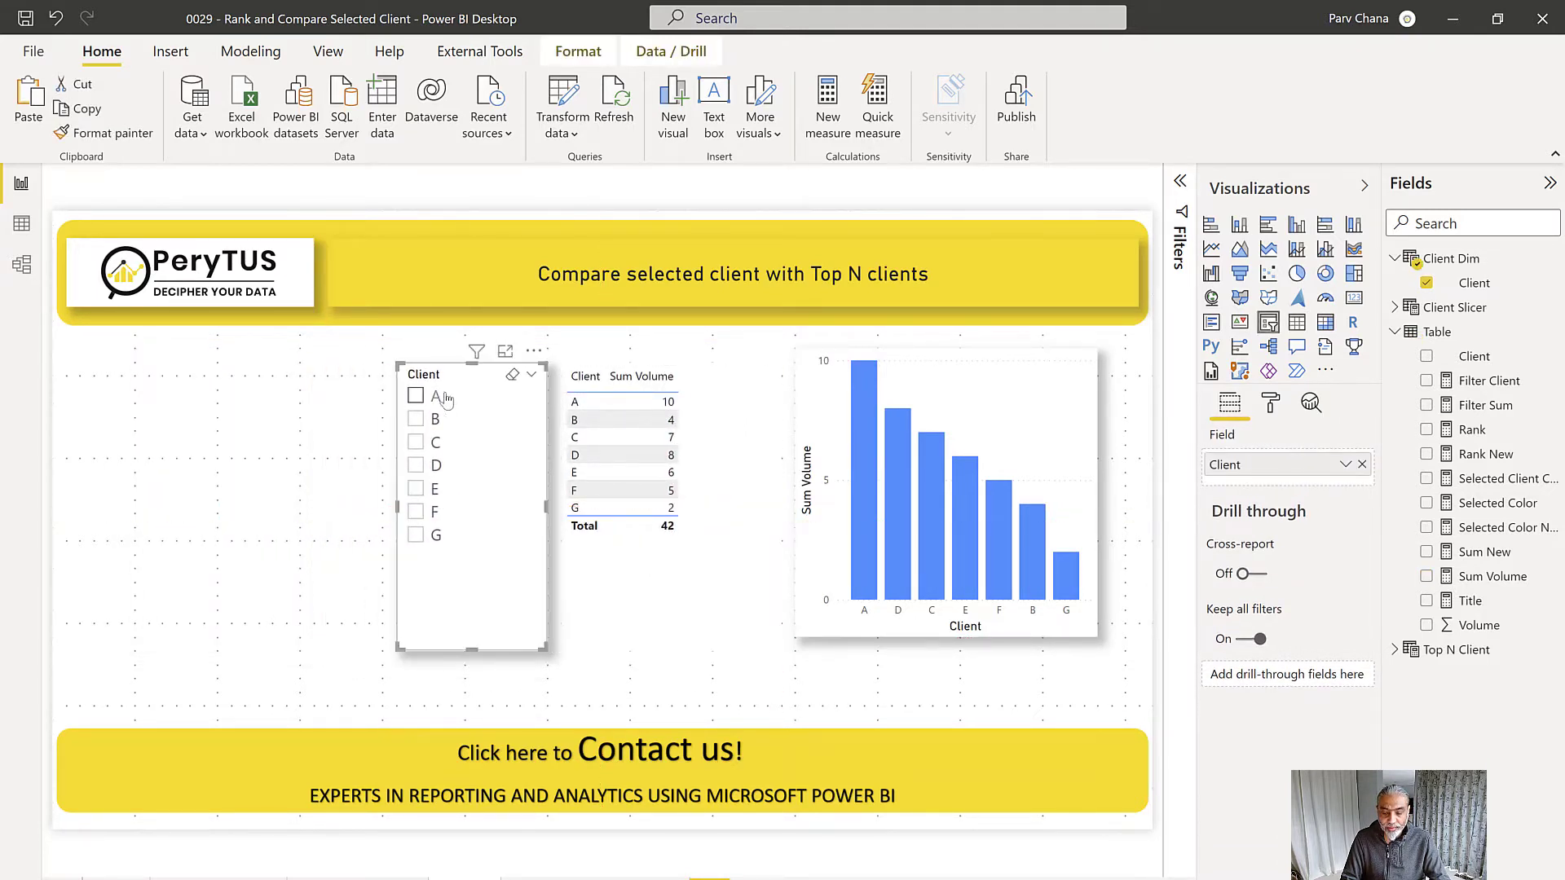
pyautogui.click(429, 469)
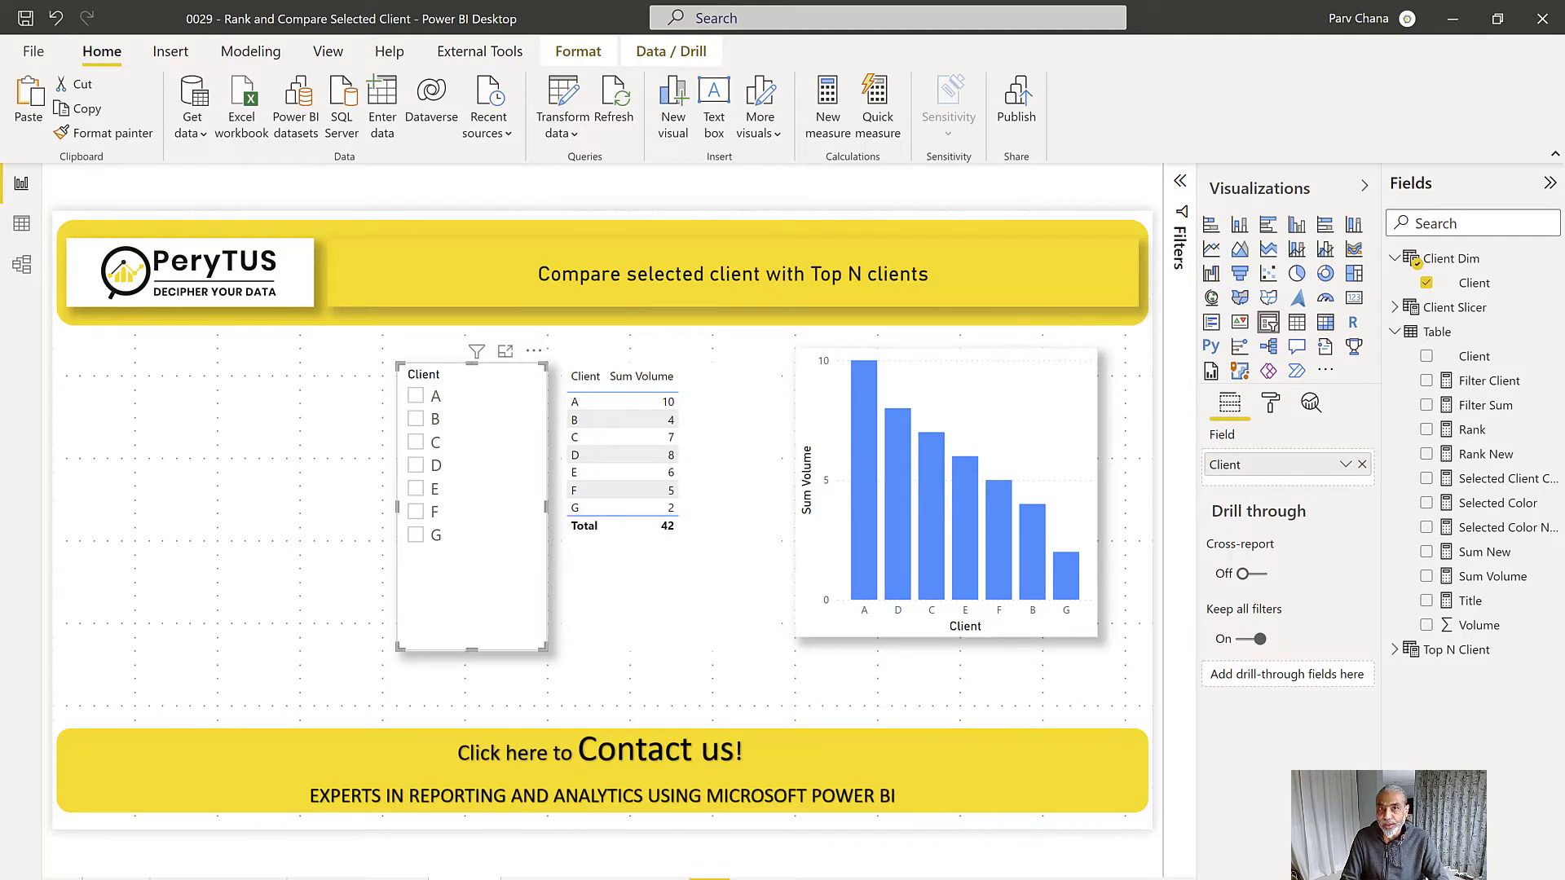
# Step: Set the column chart's axis to the Client field from the Client Slicer table
pyautogui.click(960, 382)
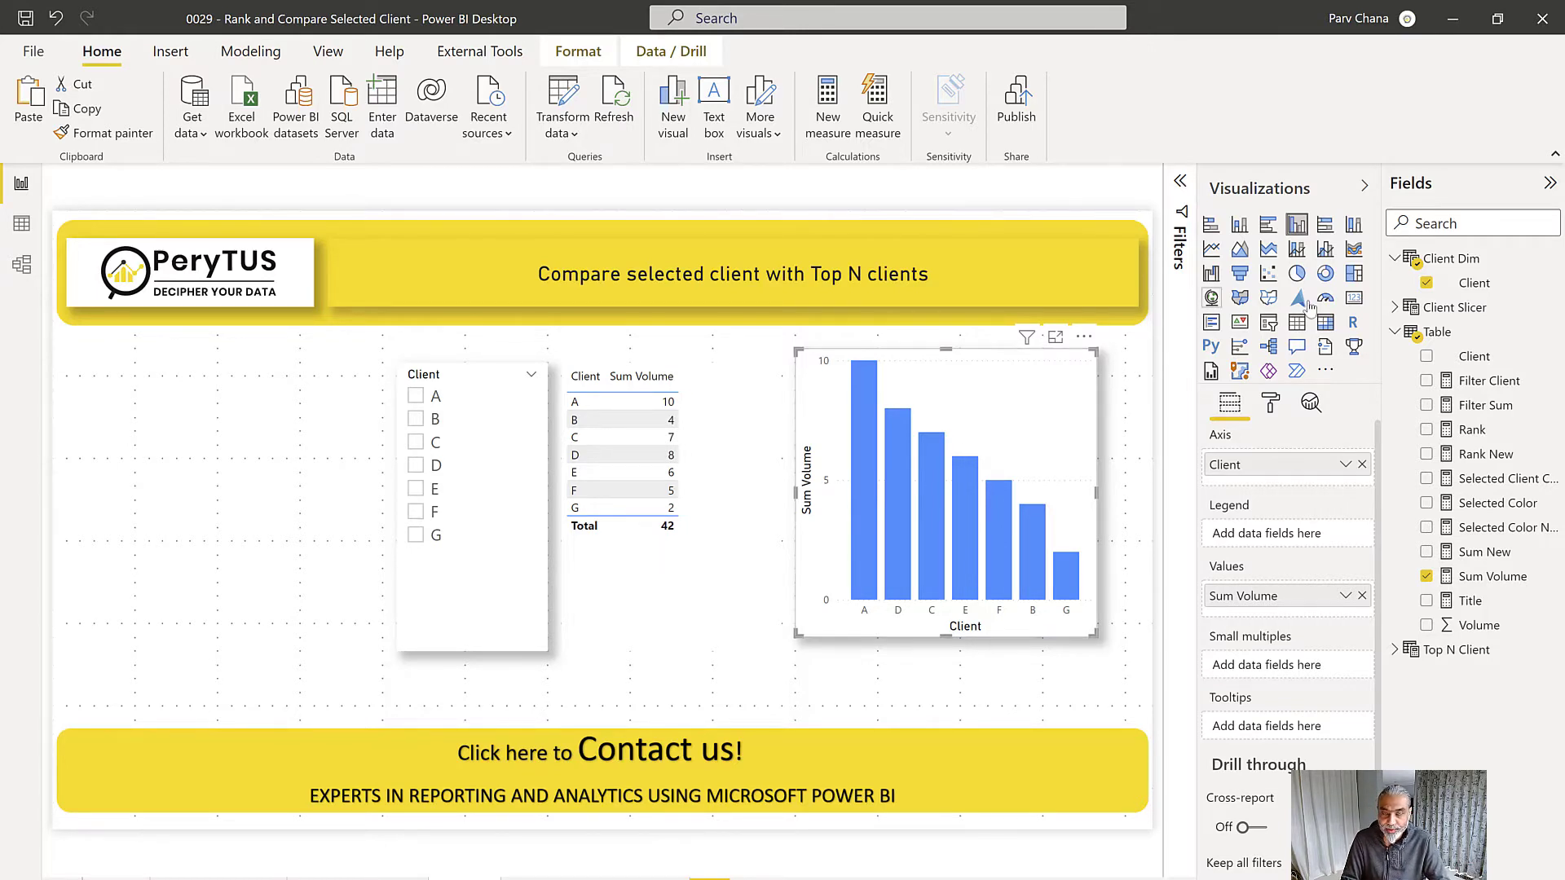
pyautogui.click(1394, 307)
pyautogui.moveTo(1467, 331); pyautogui.dragTo(1291, 462)
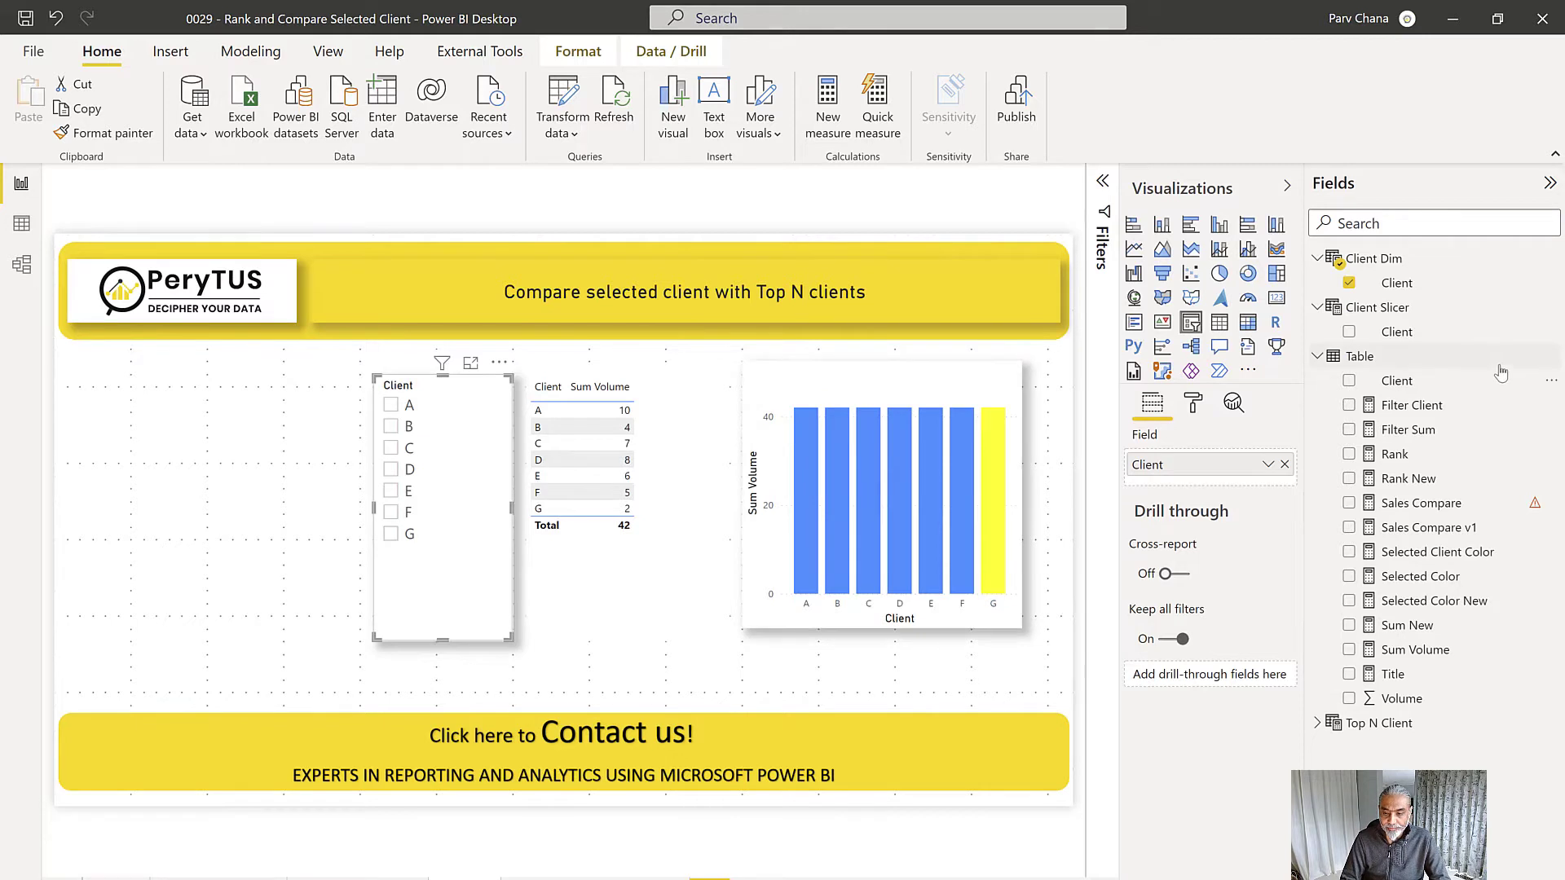
# Step: Create a new measure in Table named Sales Compare V2
pyautogui.click(1551, 364)
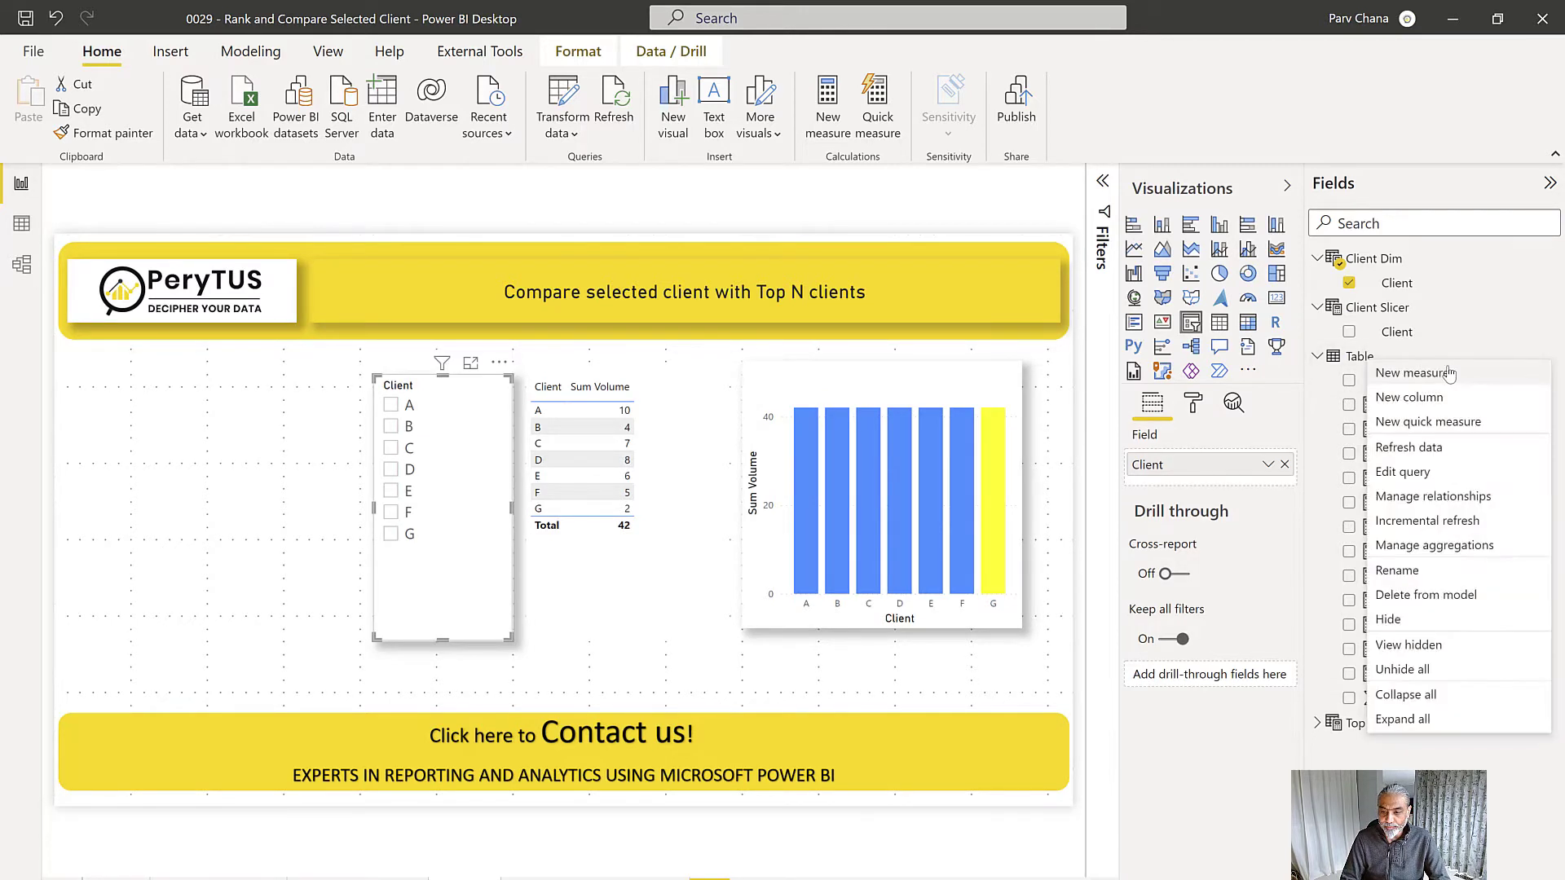
pyautogui.click(1438, 378)
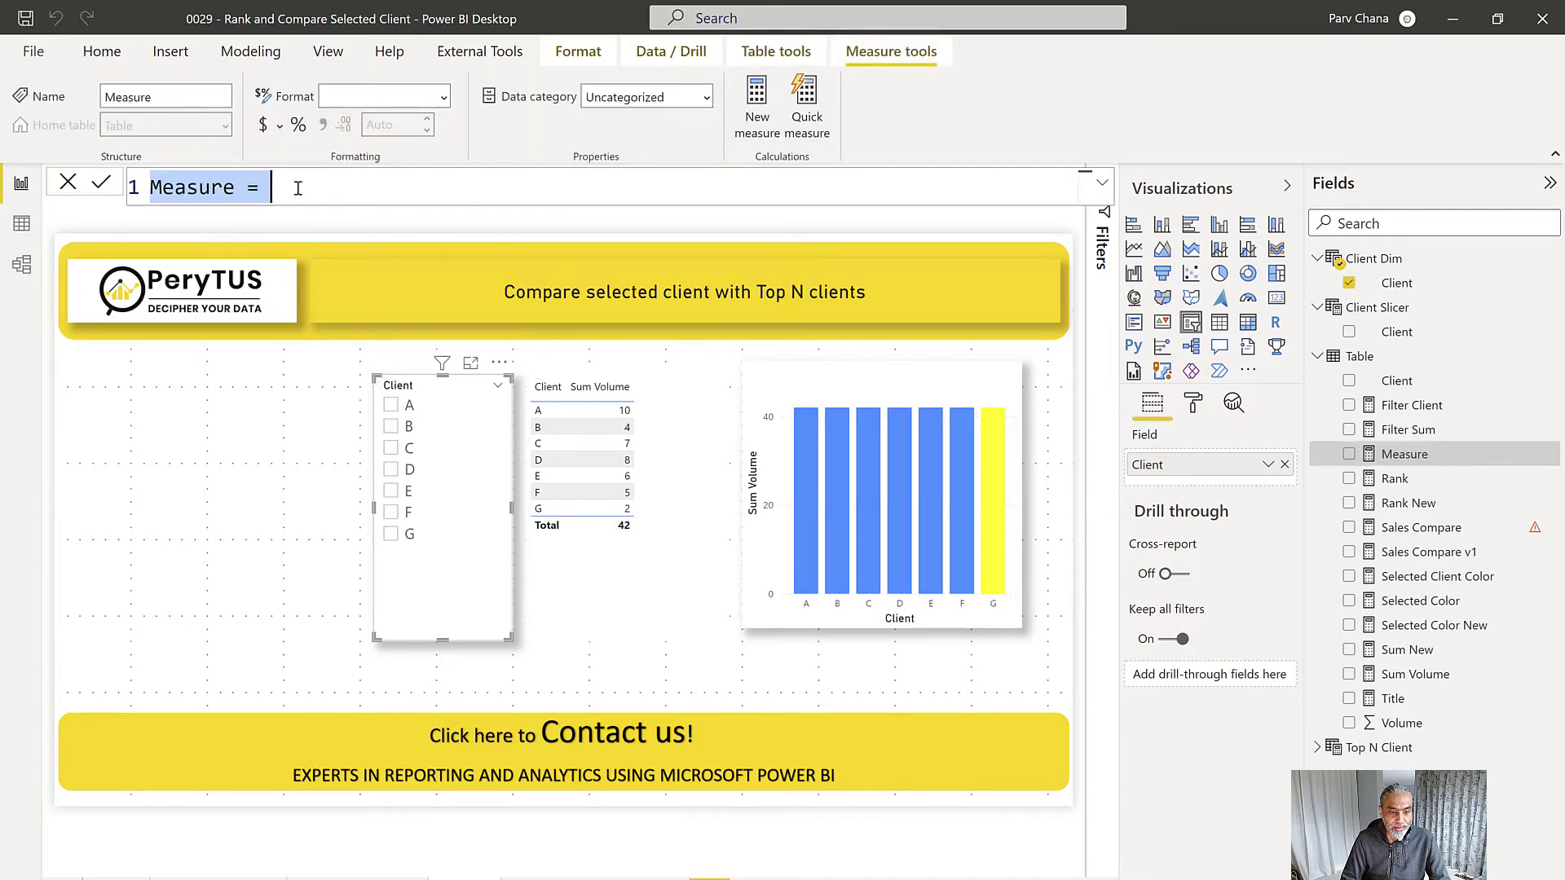
pyautogui.write('Sales')
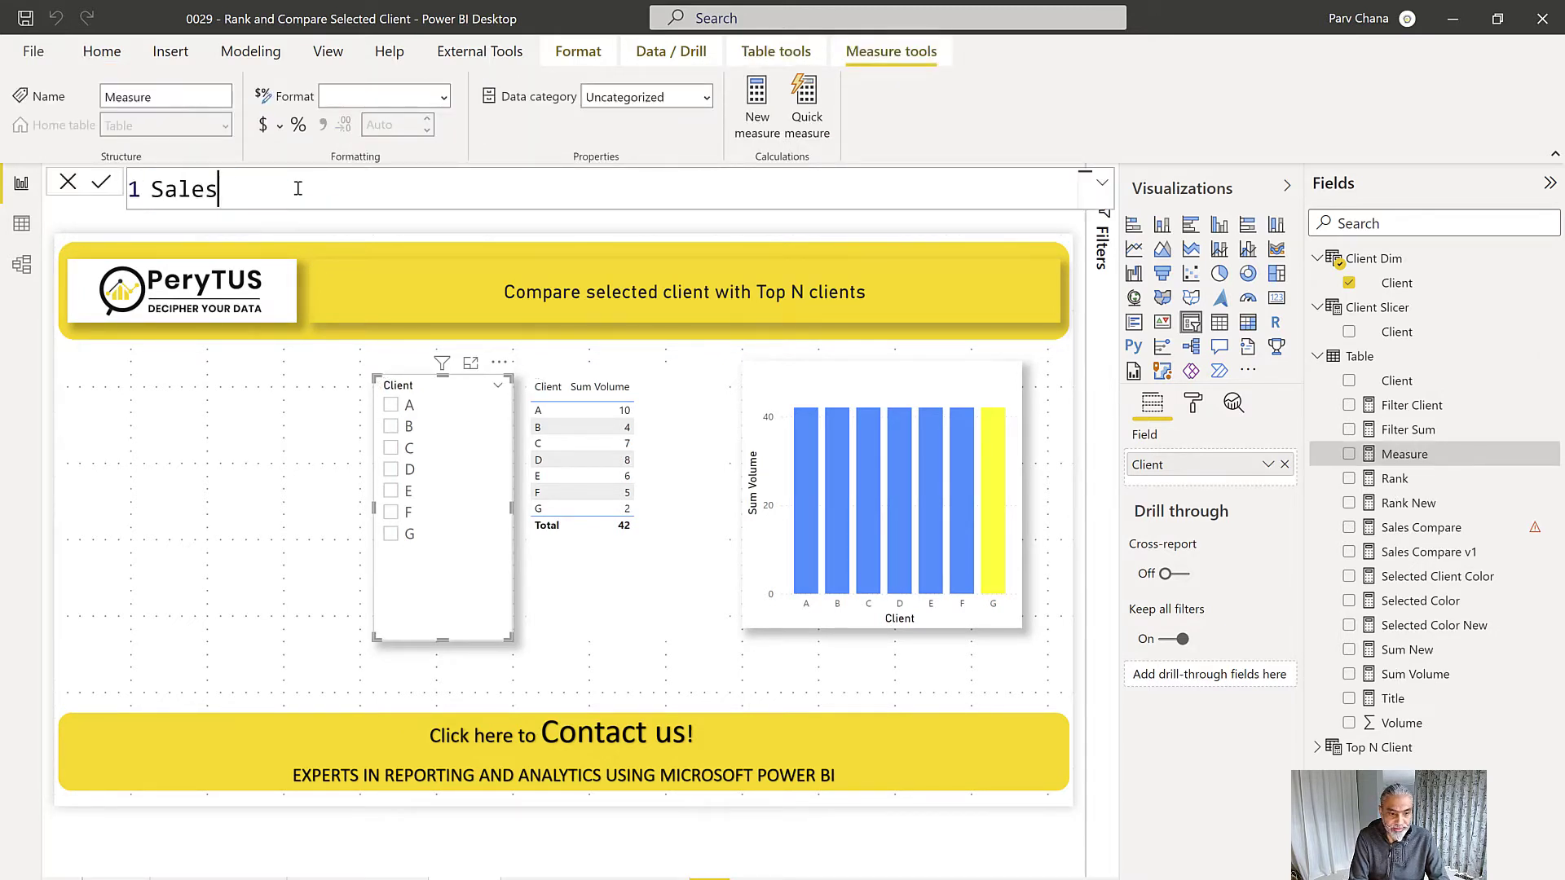
pyautogui.write(' Compare V2 =')
# Step: Begin the measure's expression with CALCULATE and pass [Sum Volume] as its first argument
pyautogui.hotkey('shift', 'Return')
pyautogui.write('CALCU')
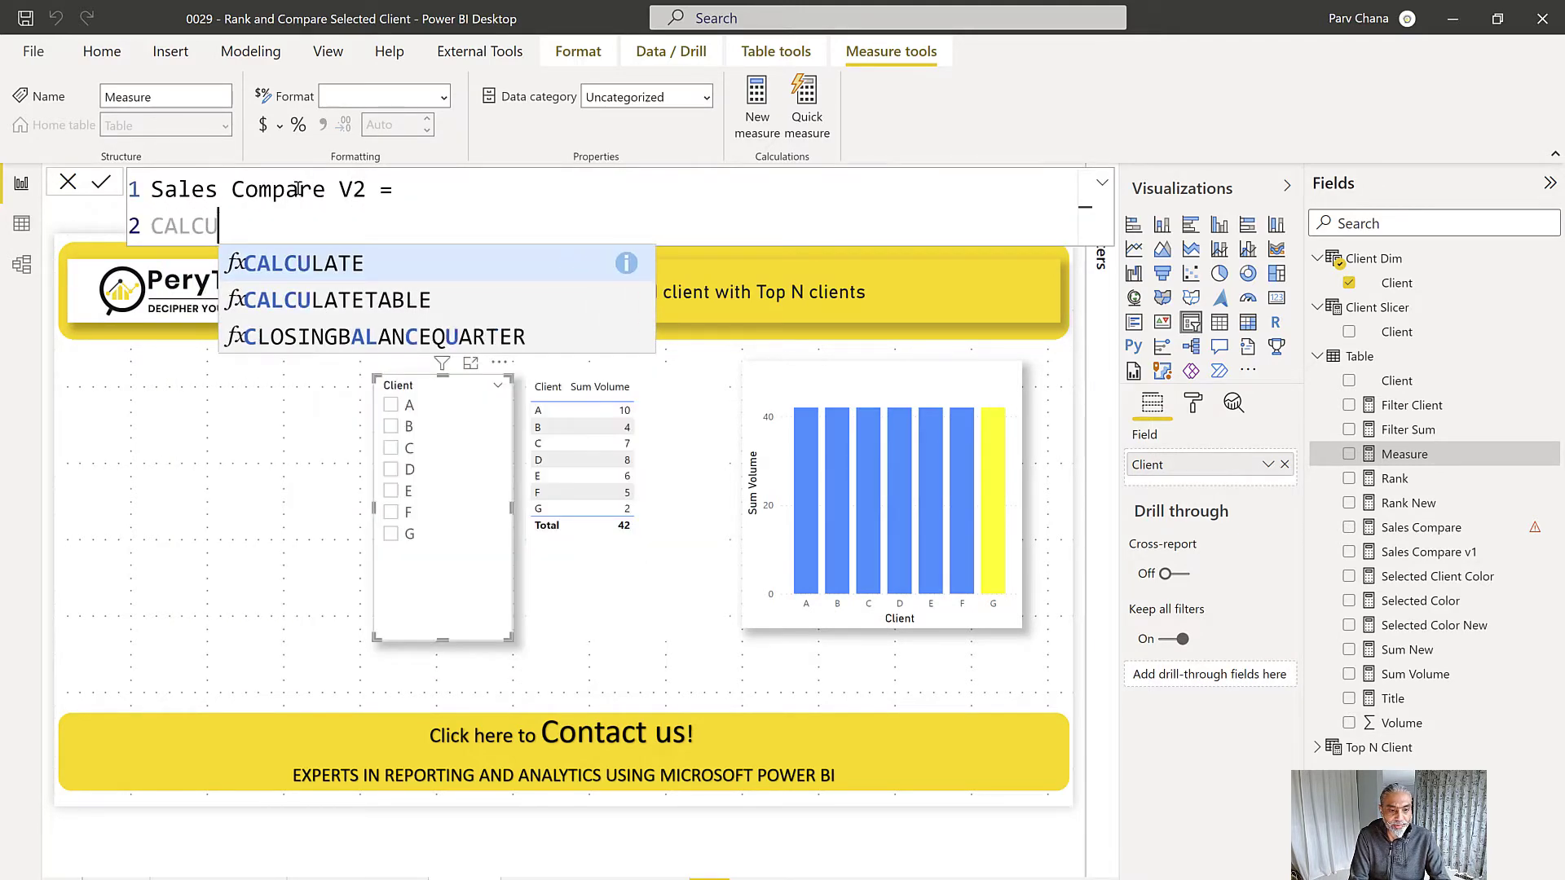
pyautogui.press('Tab')
pyautogui.write('(')
pyautogui.hotkey('shift', 'Return')
pyautogui.write('[')
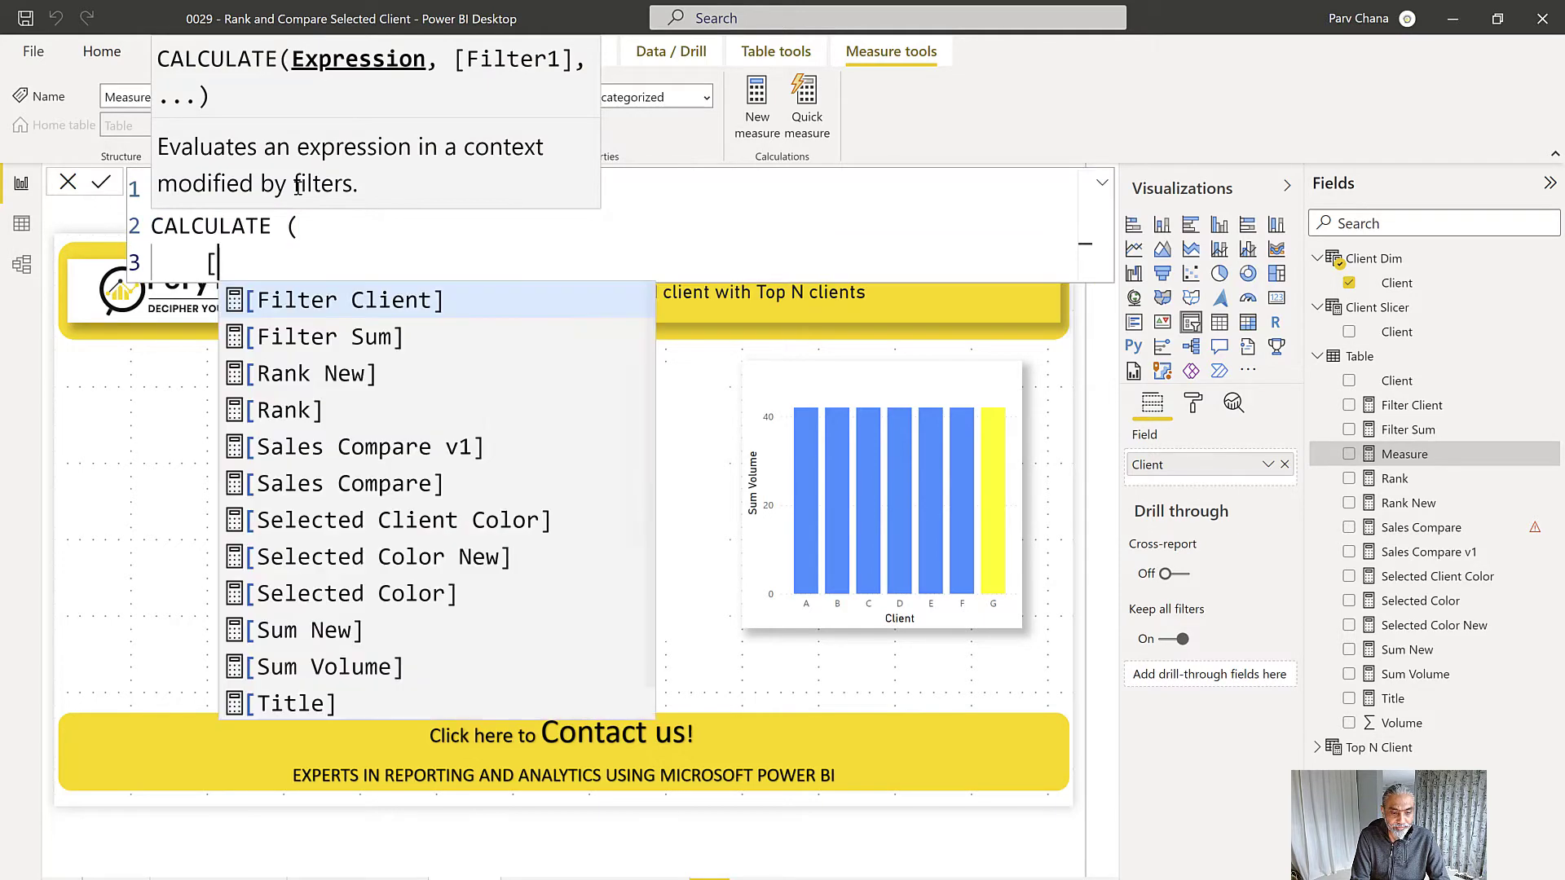
pyautogui.write('Sum V')
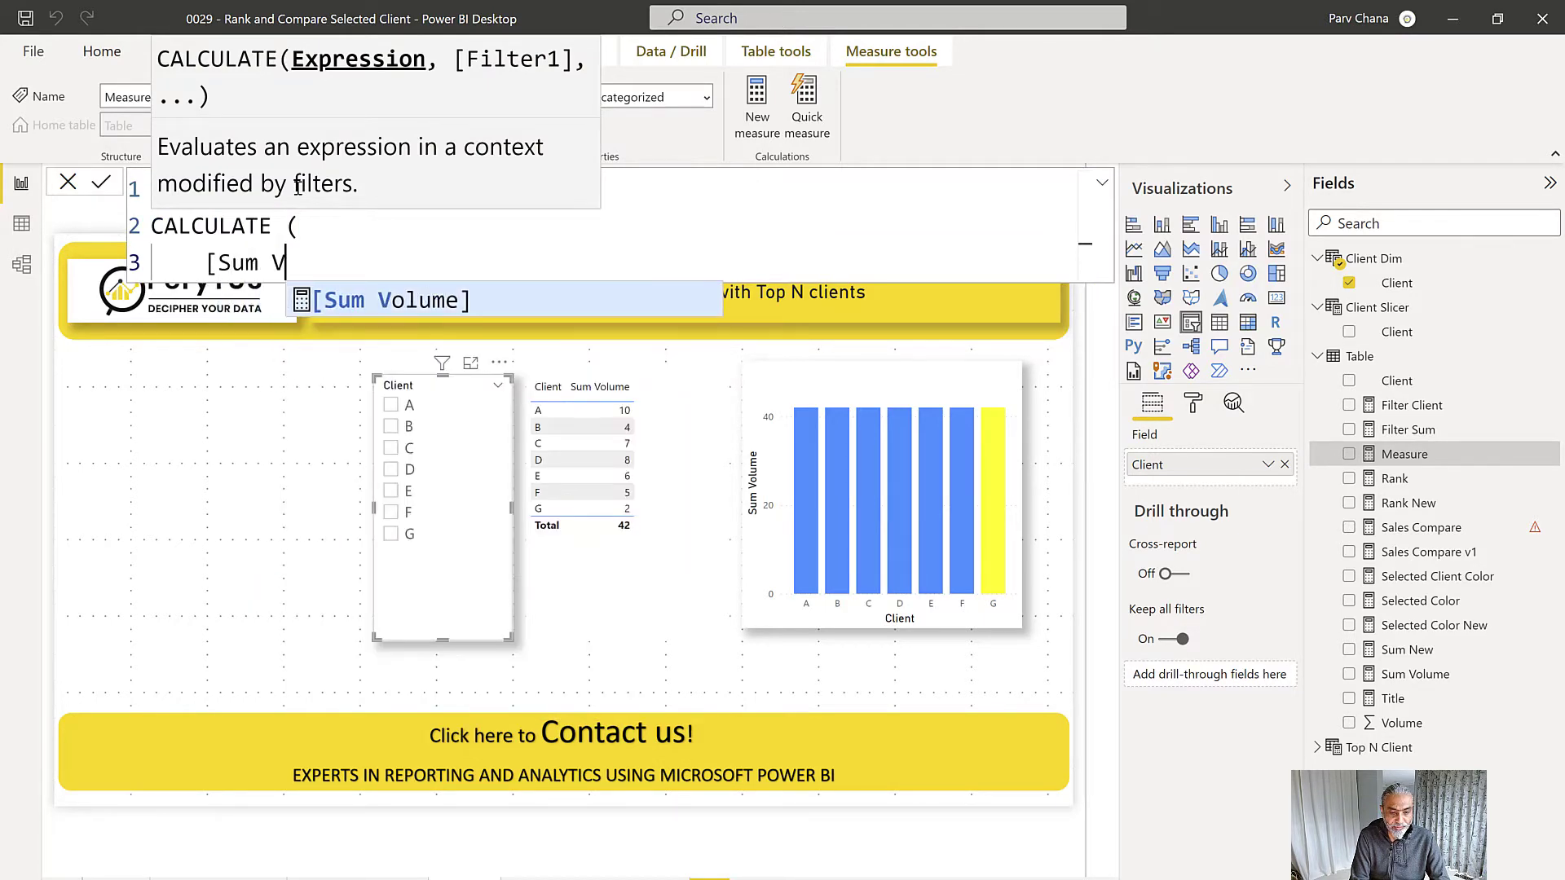
pyautogui.press('Tab')
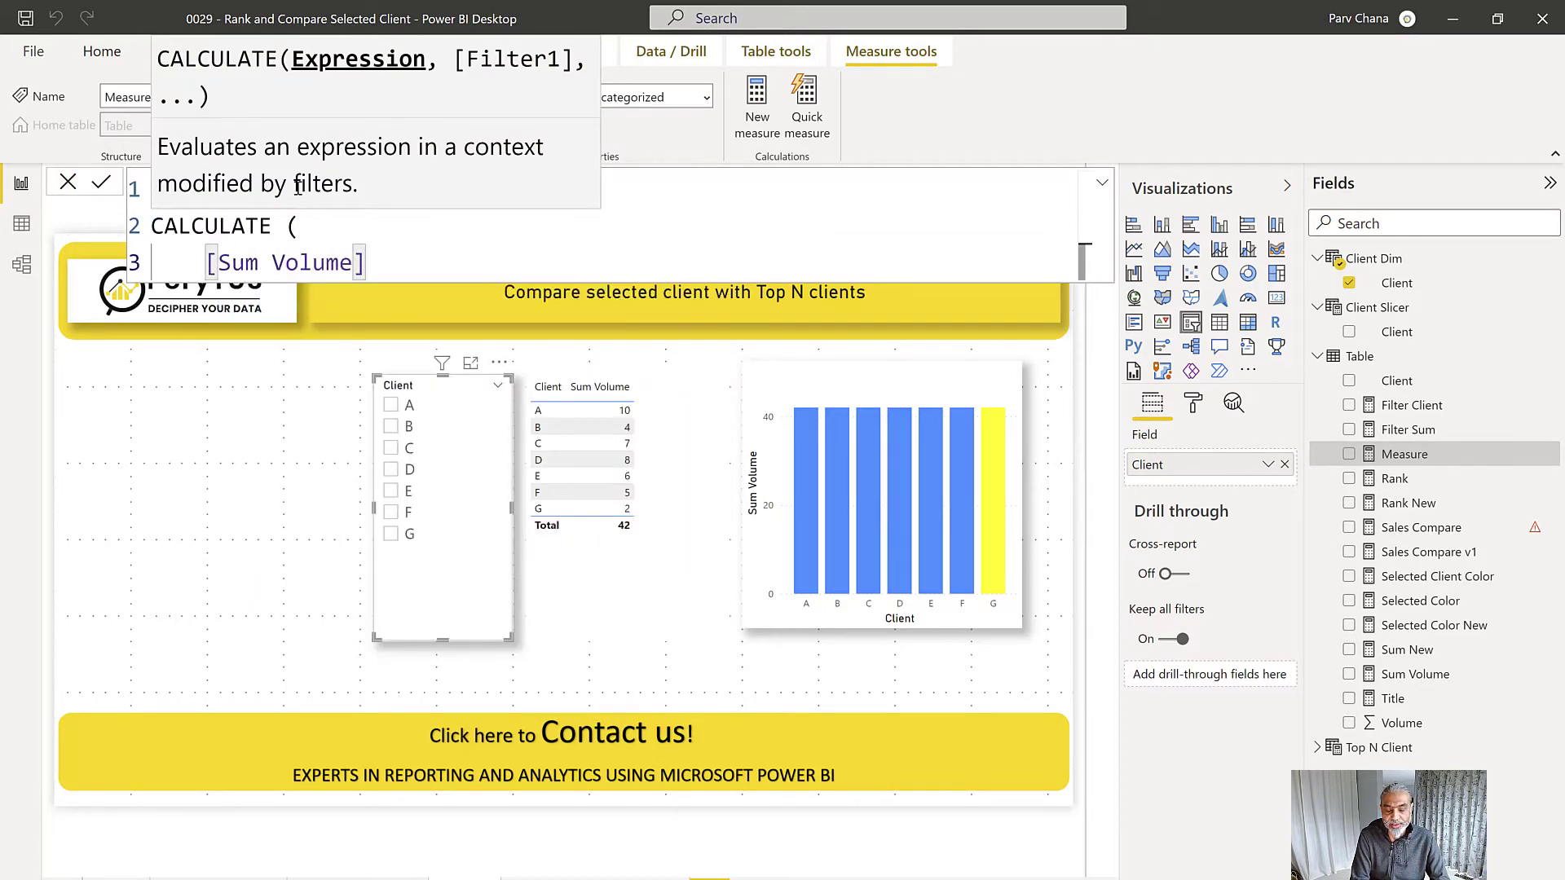
pyautogui.write(',')
pyautogui.hotkey('shift', 'Return')
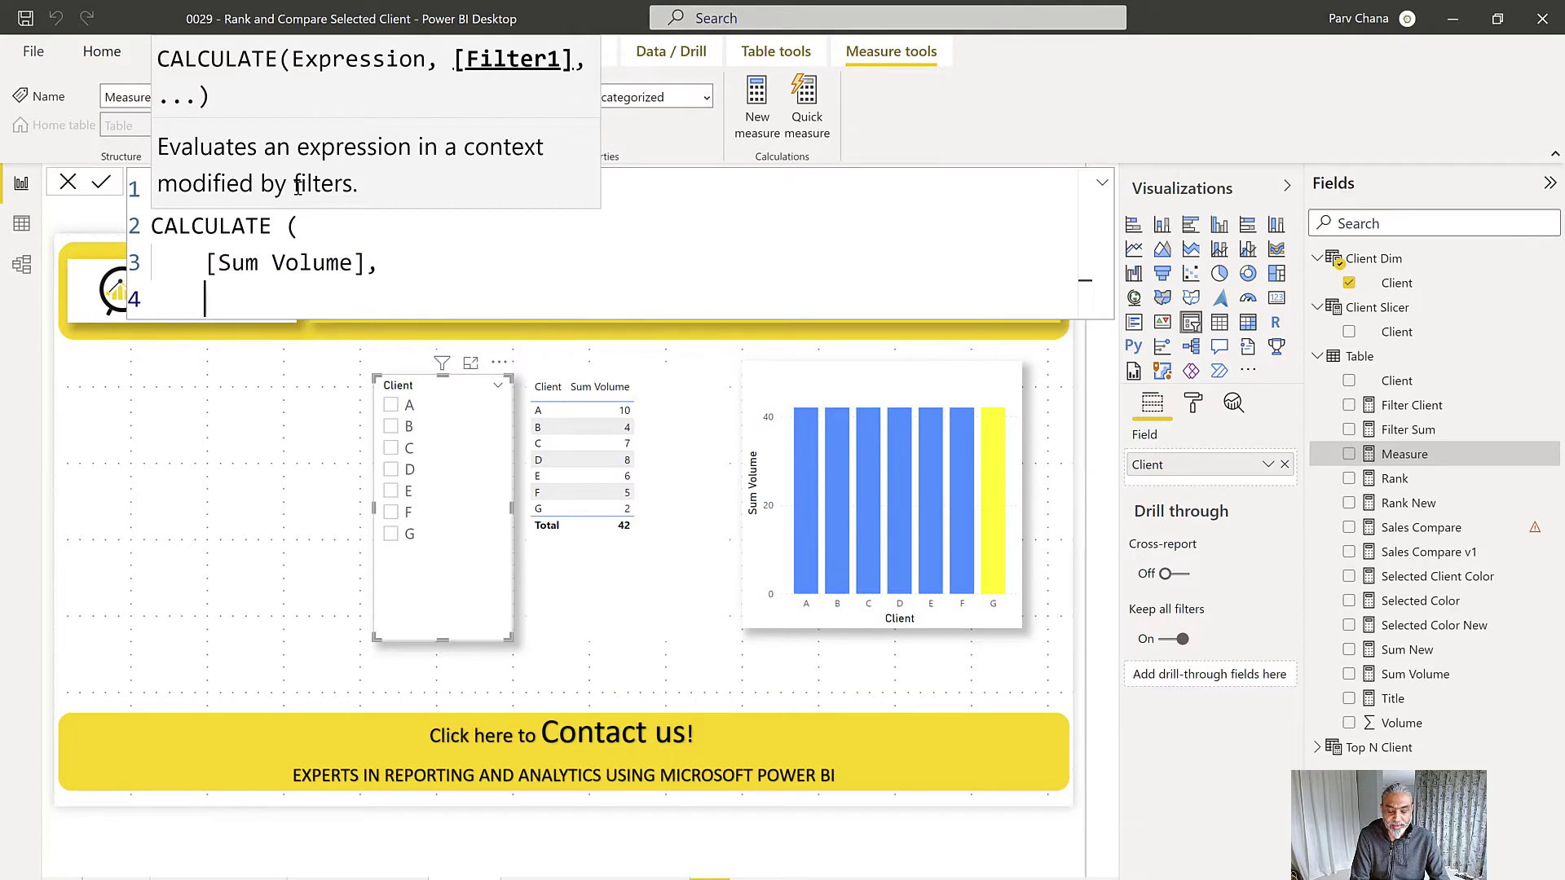
# Step: Add a TREATAS function as the filter argument of CALCULATE in the Sales Compare V2 measure
pyautogui.write('TREASTAS')
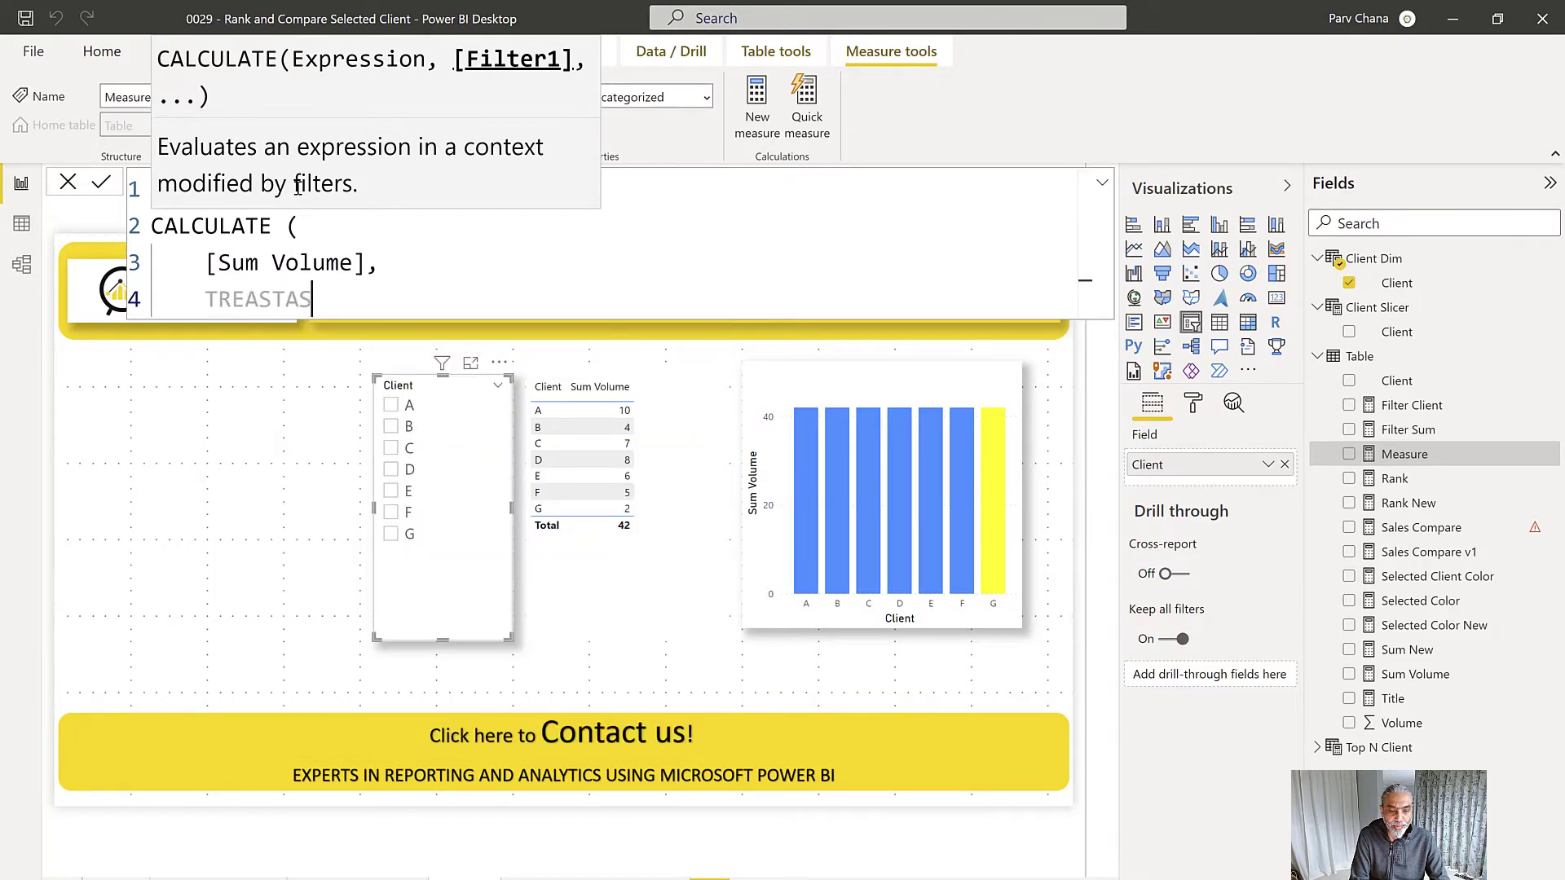
pyautogui.press('BackSpace')
pyautogui.press('BackSpace')
pyautogui.press('BackSpace')
pyautogui.press('BackSpace')
pyautogui.write('TAS (')
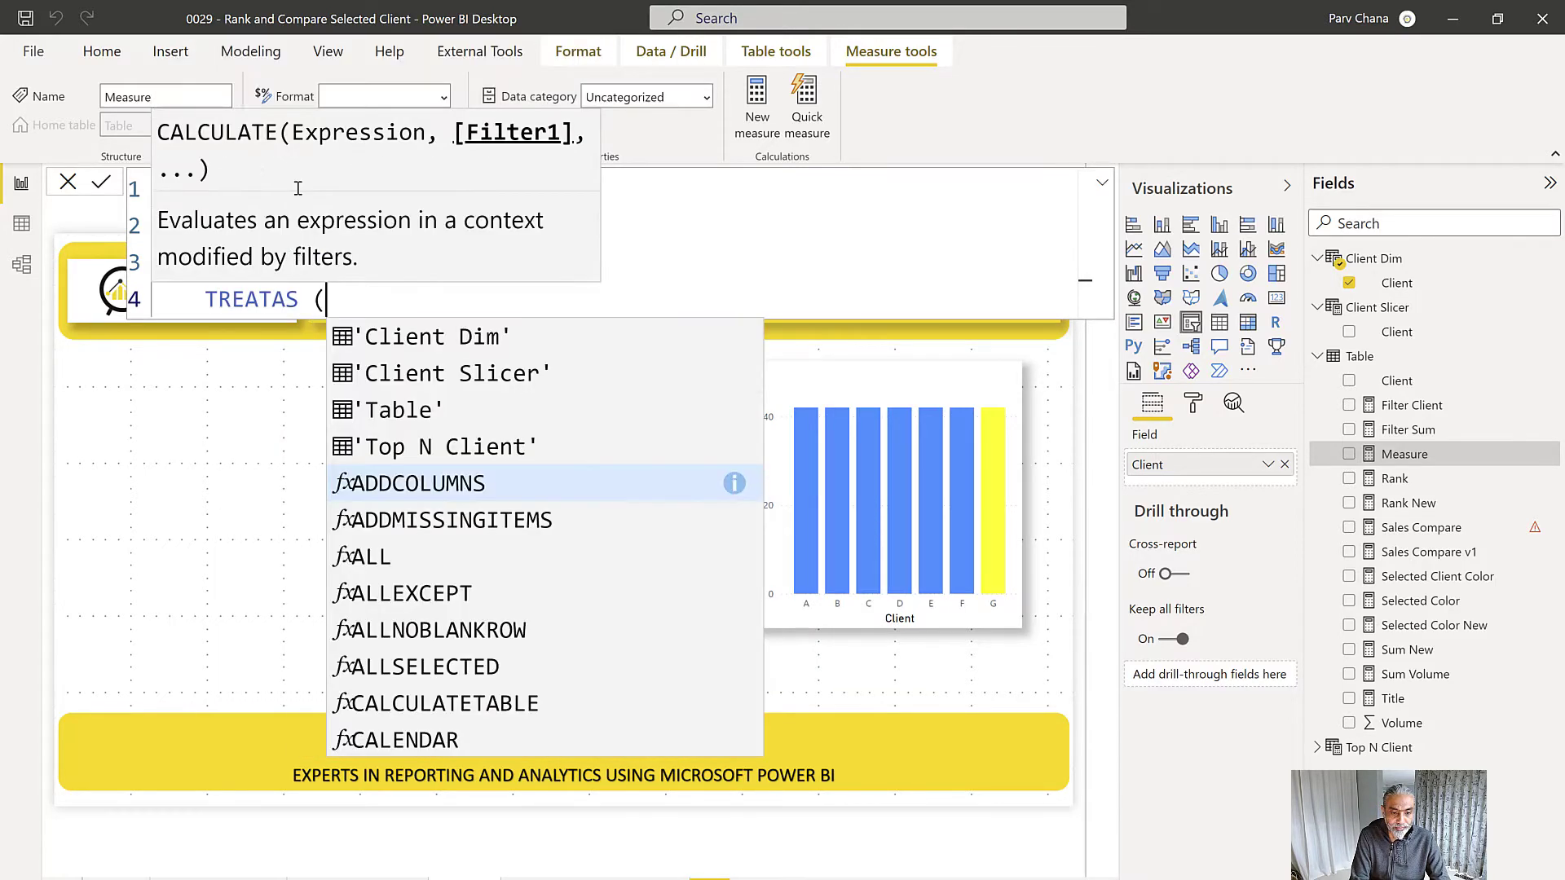
pyautogui.hotkey('shift', 'Return')
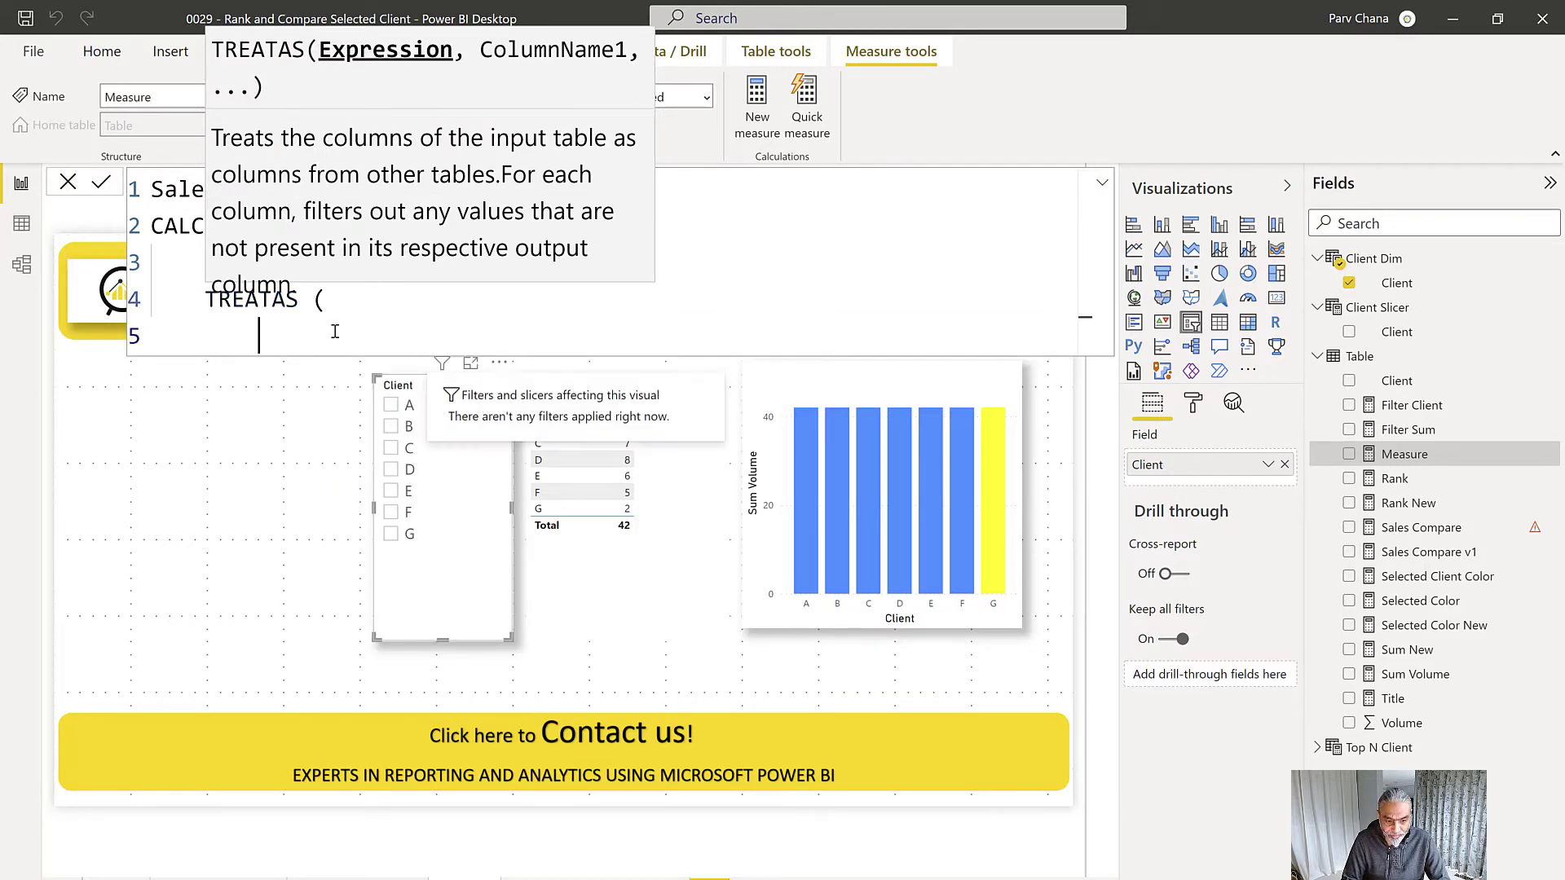
# Step: Enter VALUES ( 'Client Slicer'[Client] ) as the first argument of TREATAS, spaced inside its parentheses
pyautogui.write('VALUES (')
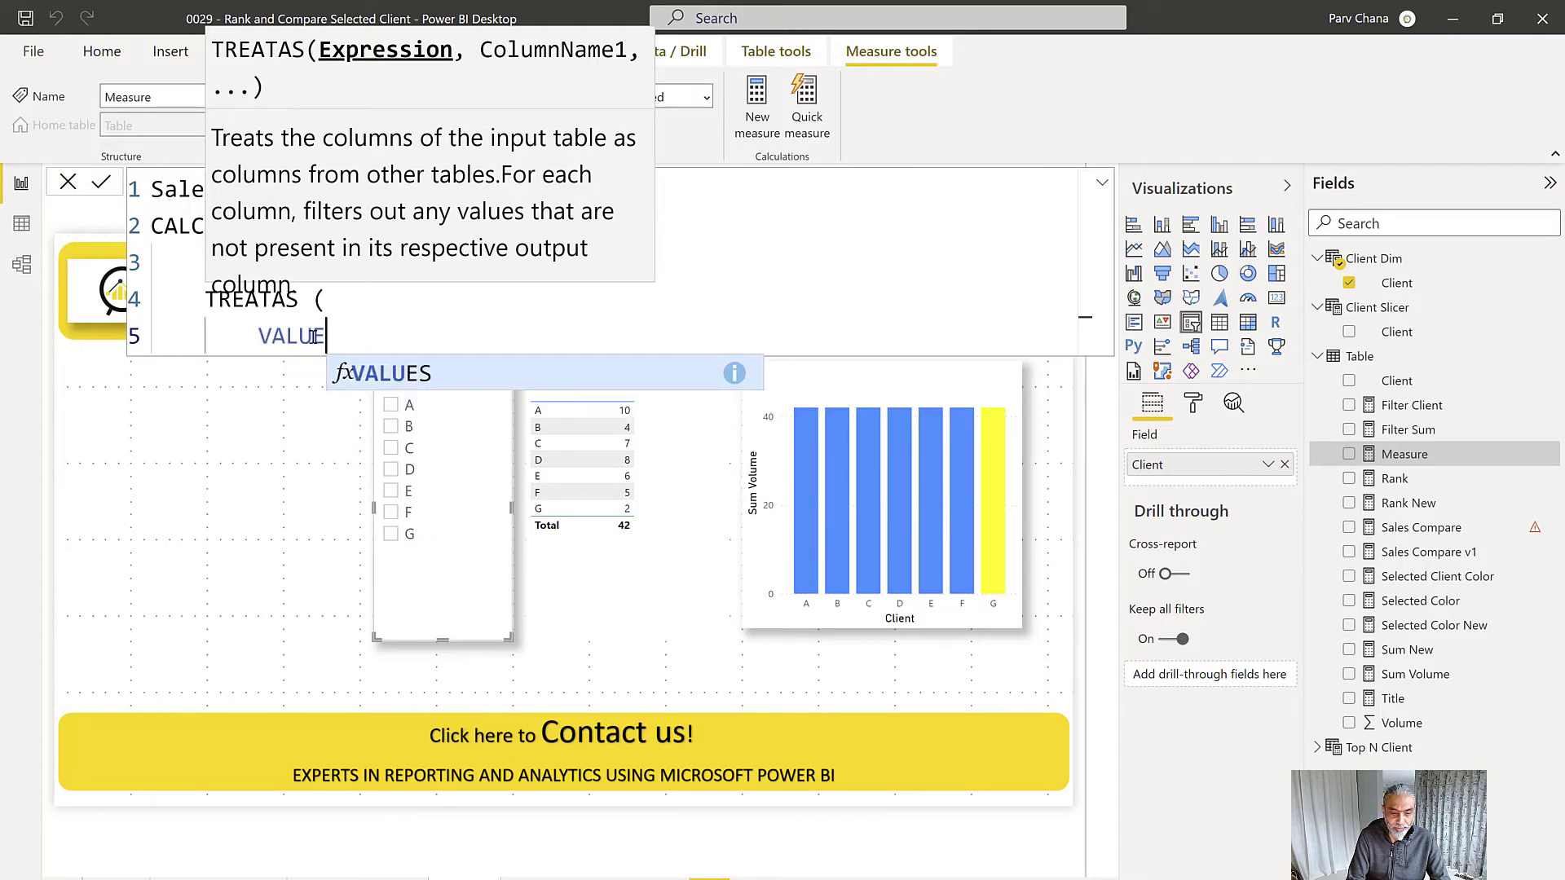
pyautogui.press('Down')
pyautogui.press('Down')
pyautogui.press('Down')
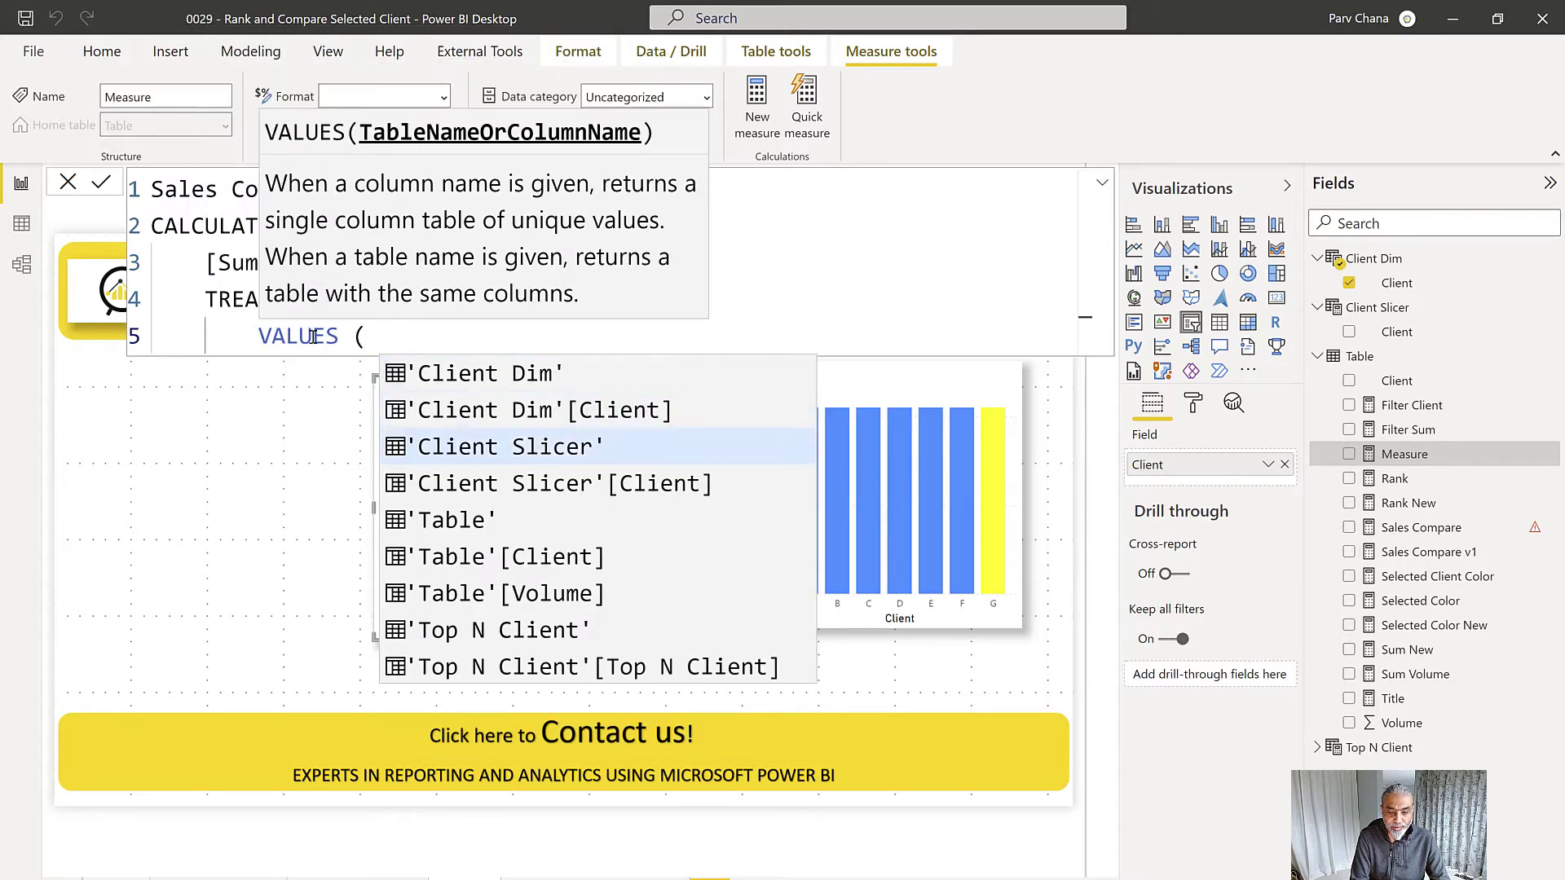
pyautogui.press('Tab')
pyautogui.write(')')
pyautogui.press('Left')
pyautogui.press('Left')
pyautogui.press('Left')
pyautogui.press('Left')
pyautogui.press('Left')
pyautogui.press('Left')
pyautogui.press('Left')
pyautogui.press('Left')
pyautogui.press('Left')
pyautogui.press('Left')
pyautogui.press('Left')
pyautogui.press('Left')
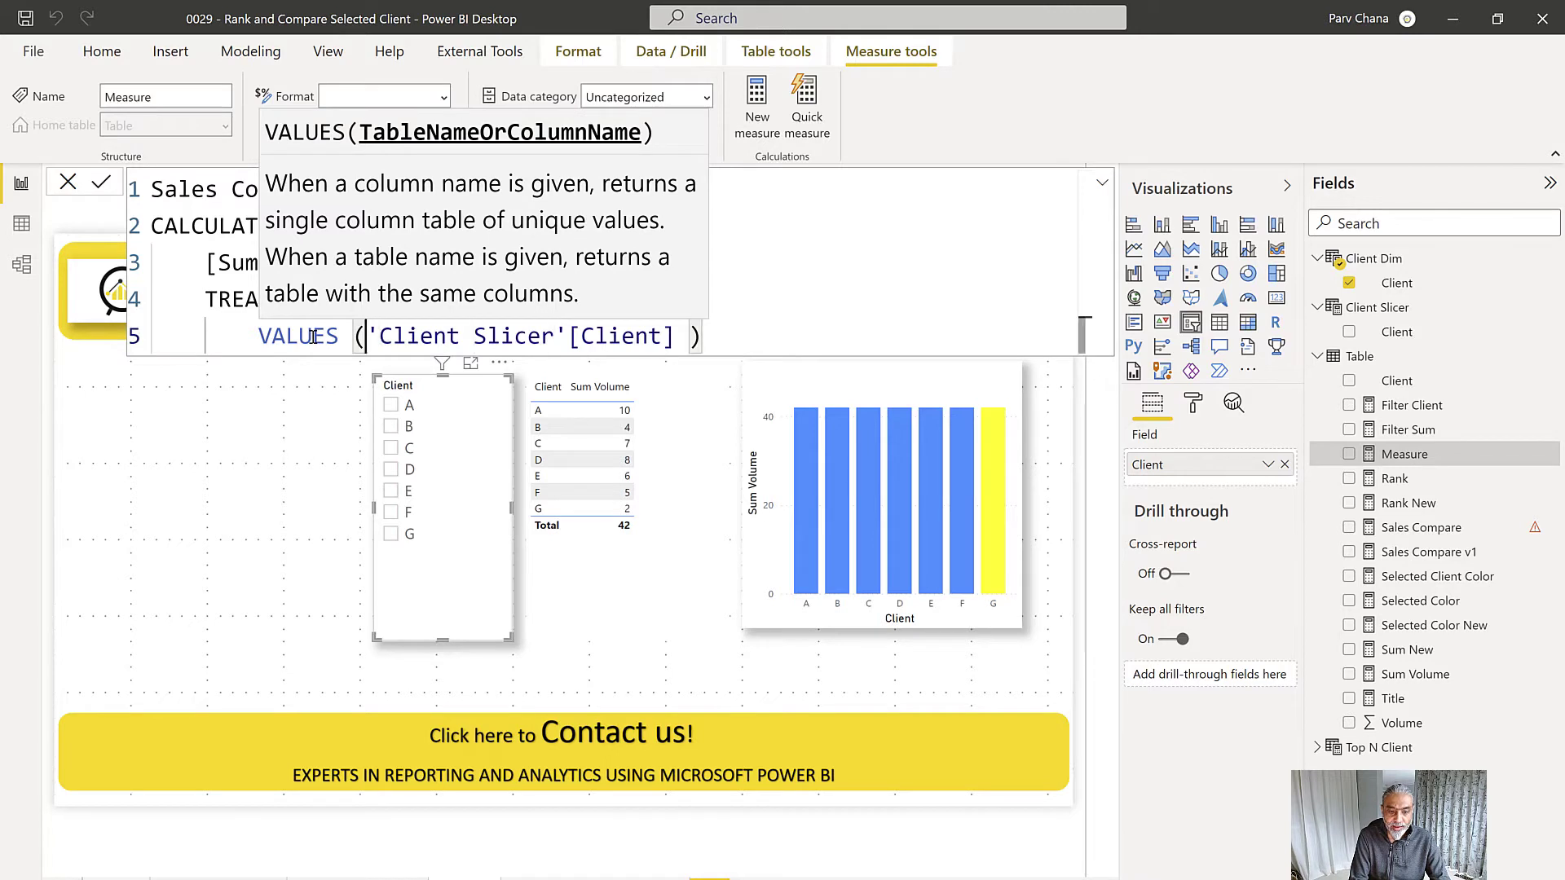
pyautogui.press('Right')
pyautogui.press('Right')
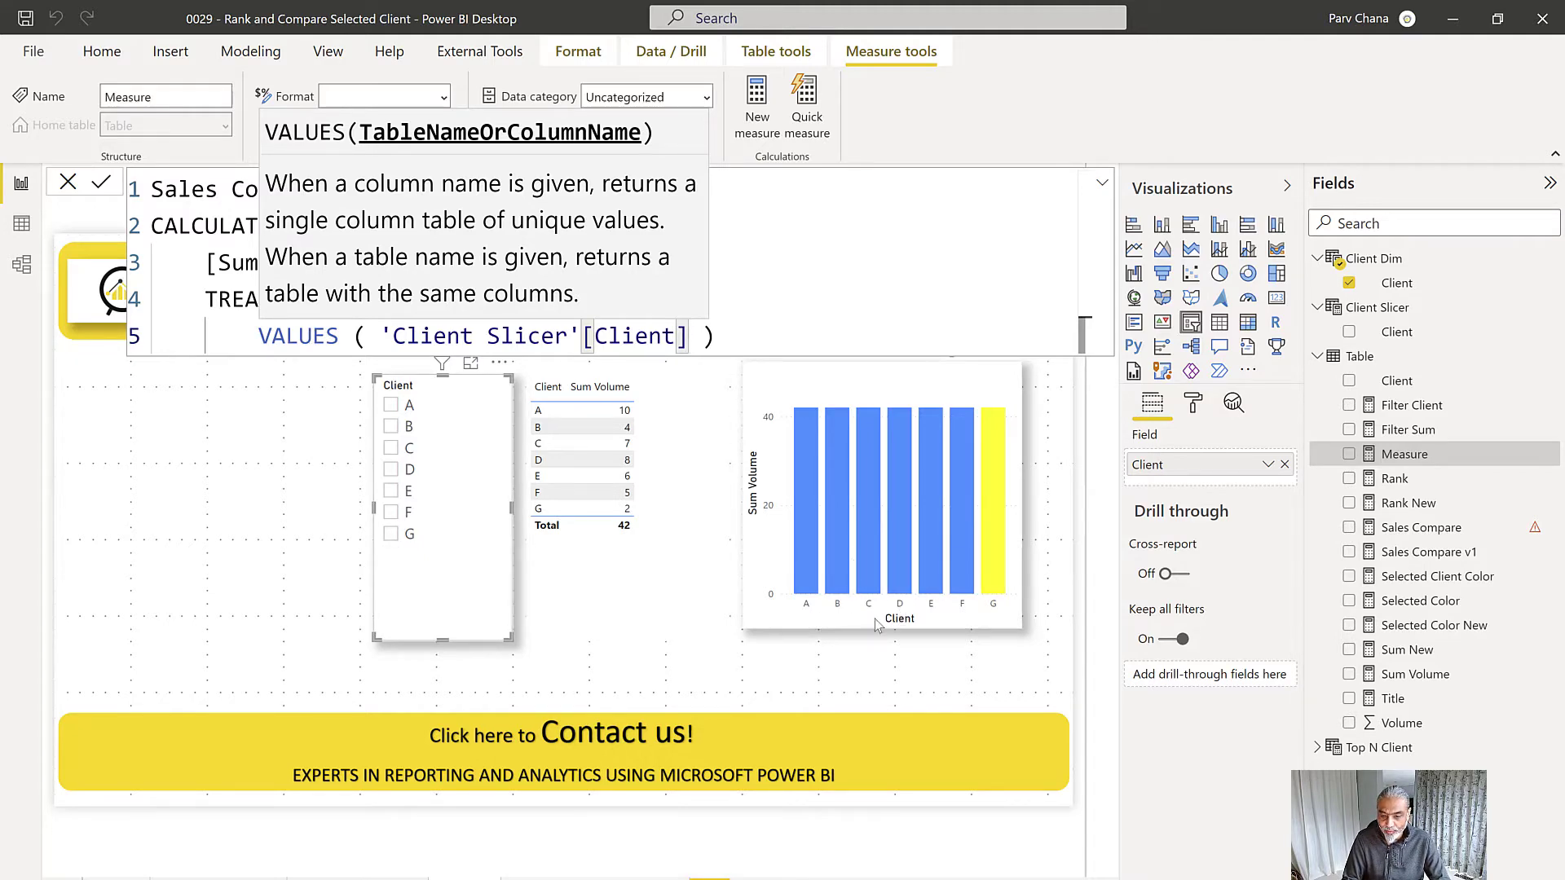
pyautogui.click(770, 339)
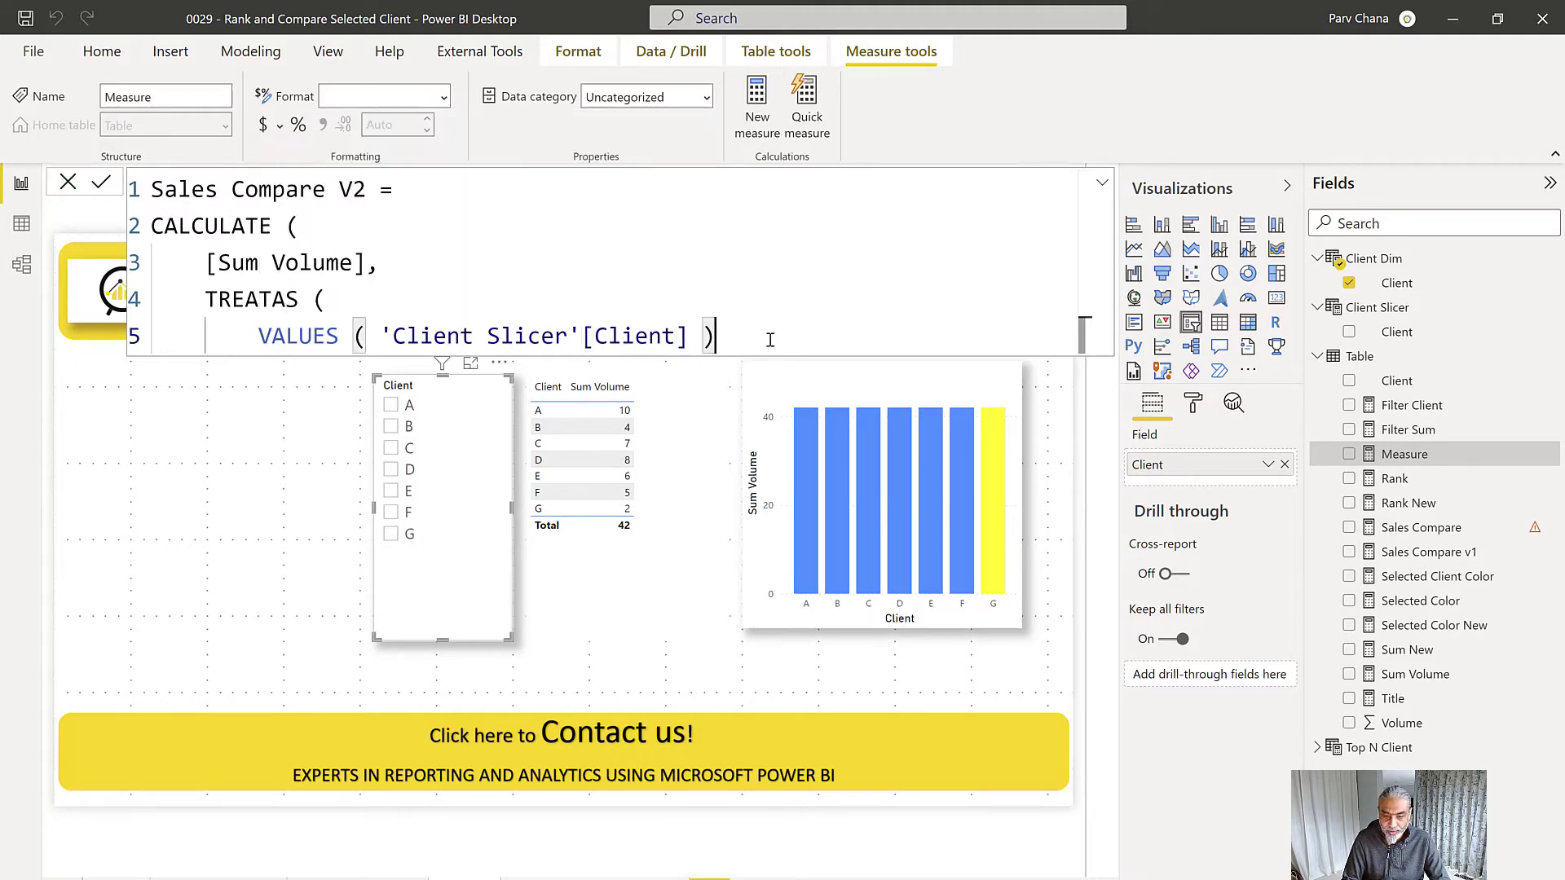
# Step: Add 'Client Dim'[Client] as the target column of TREATAS and close both TREATAS and CALCULATE on their own lines
pyautogui.write(',')
pyautogui.hotkey('shift', 'Return')
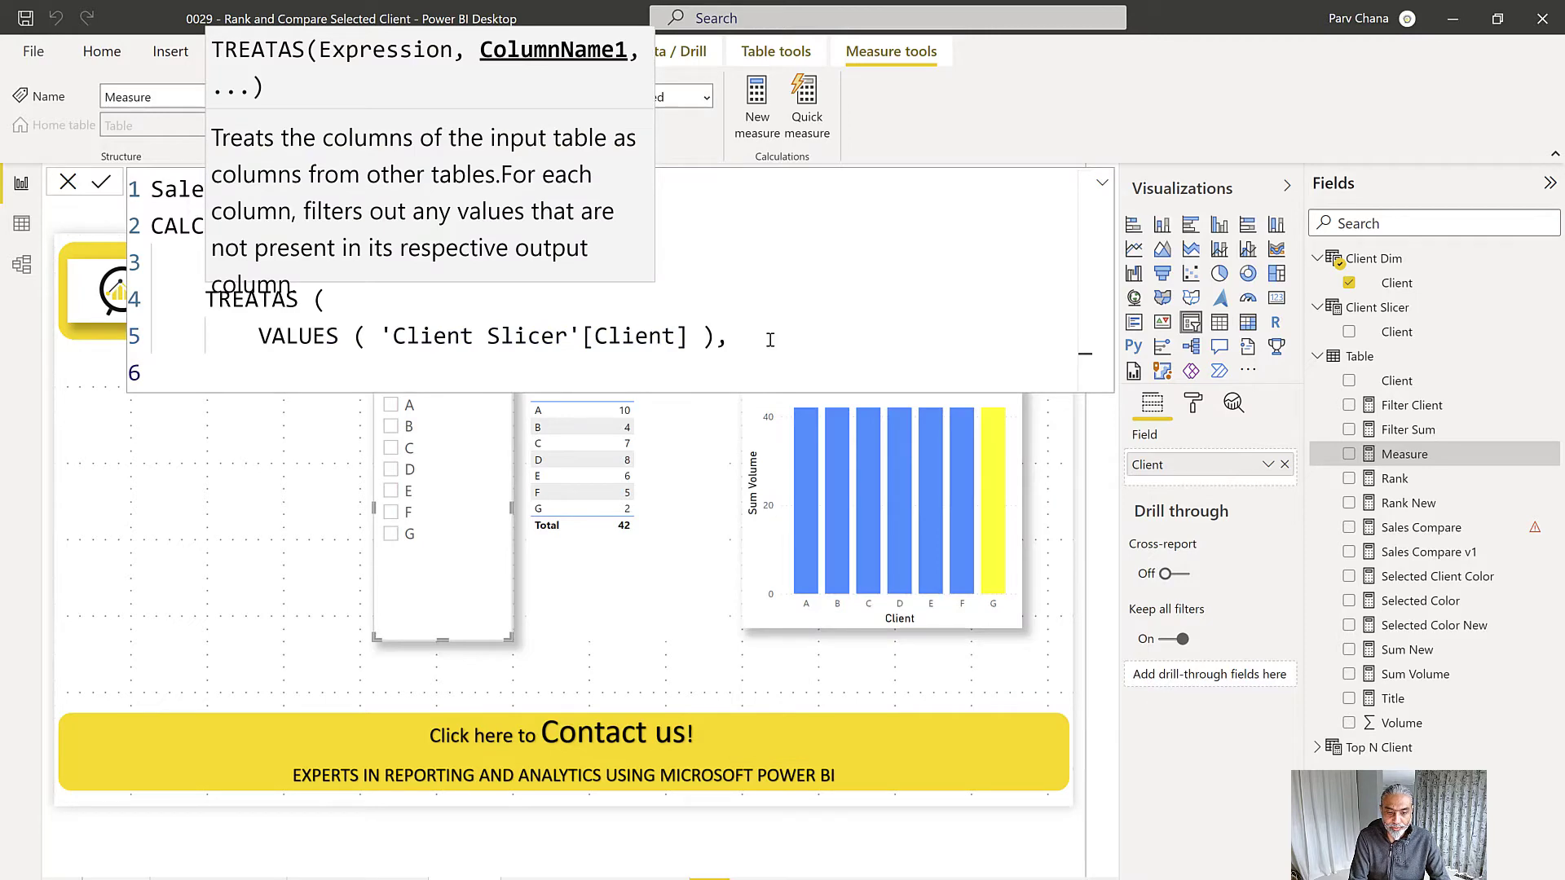
pyautogui.write('C')
pyautogui.press('Down')
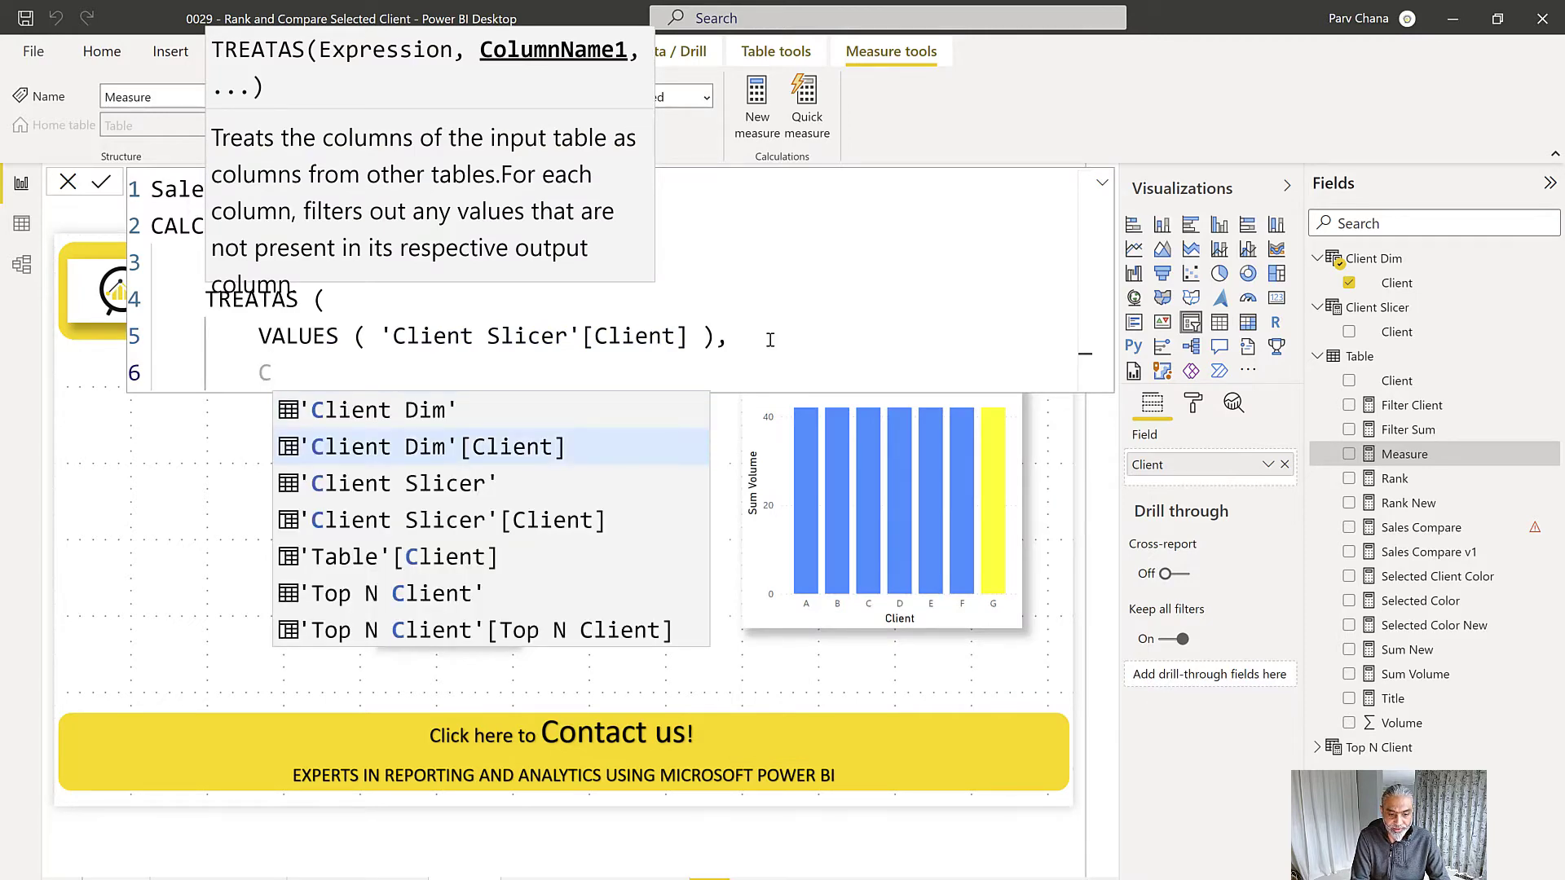
pyautogui.press('Tab')
pyautogui.press('Return')
pyautogui.write(')')
pyautogui.press('Return')
pyautogui.write(')')
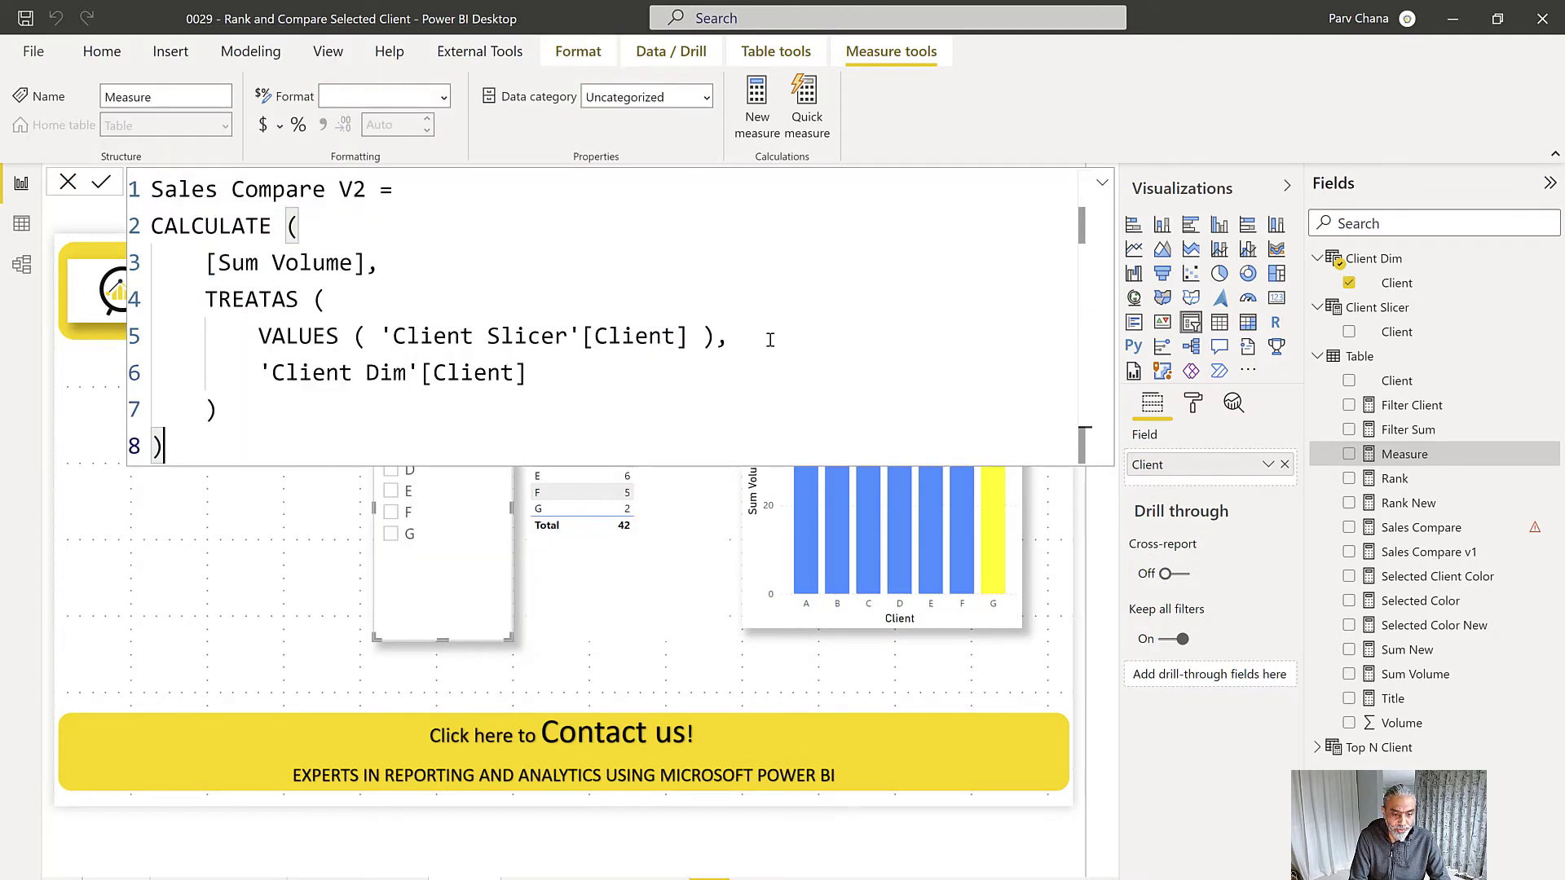
# Step: Examine the TREATAS arguments in the Sales Compare V2 formula, comparing the VALUES expression on Client Slicer with the Client Dim column
pyautogui.click(606, 316)
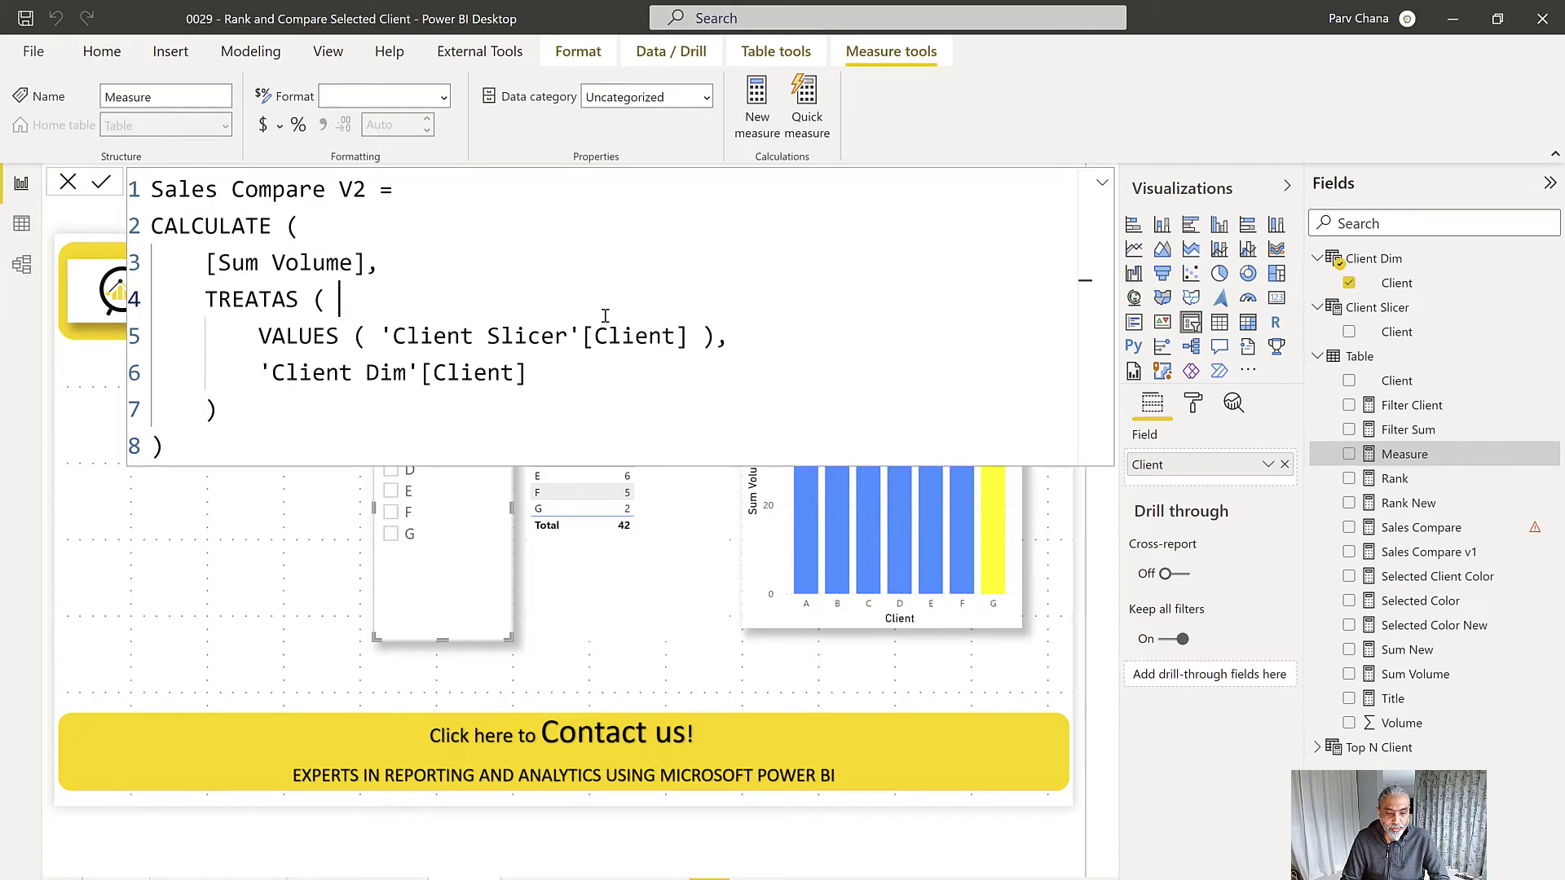
pyautogui.click(258, 338)
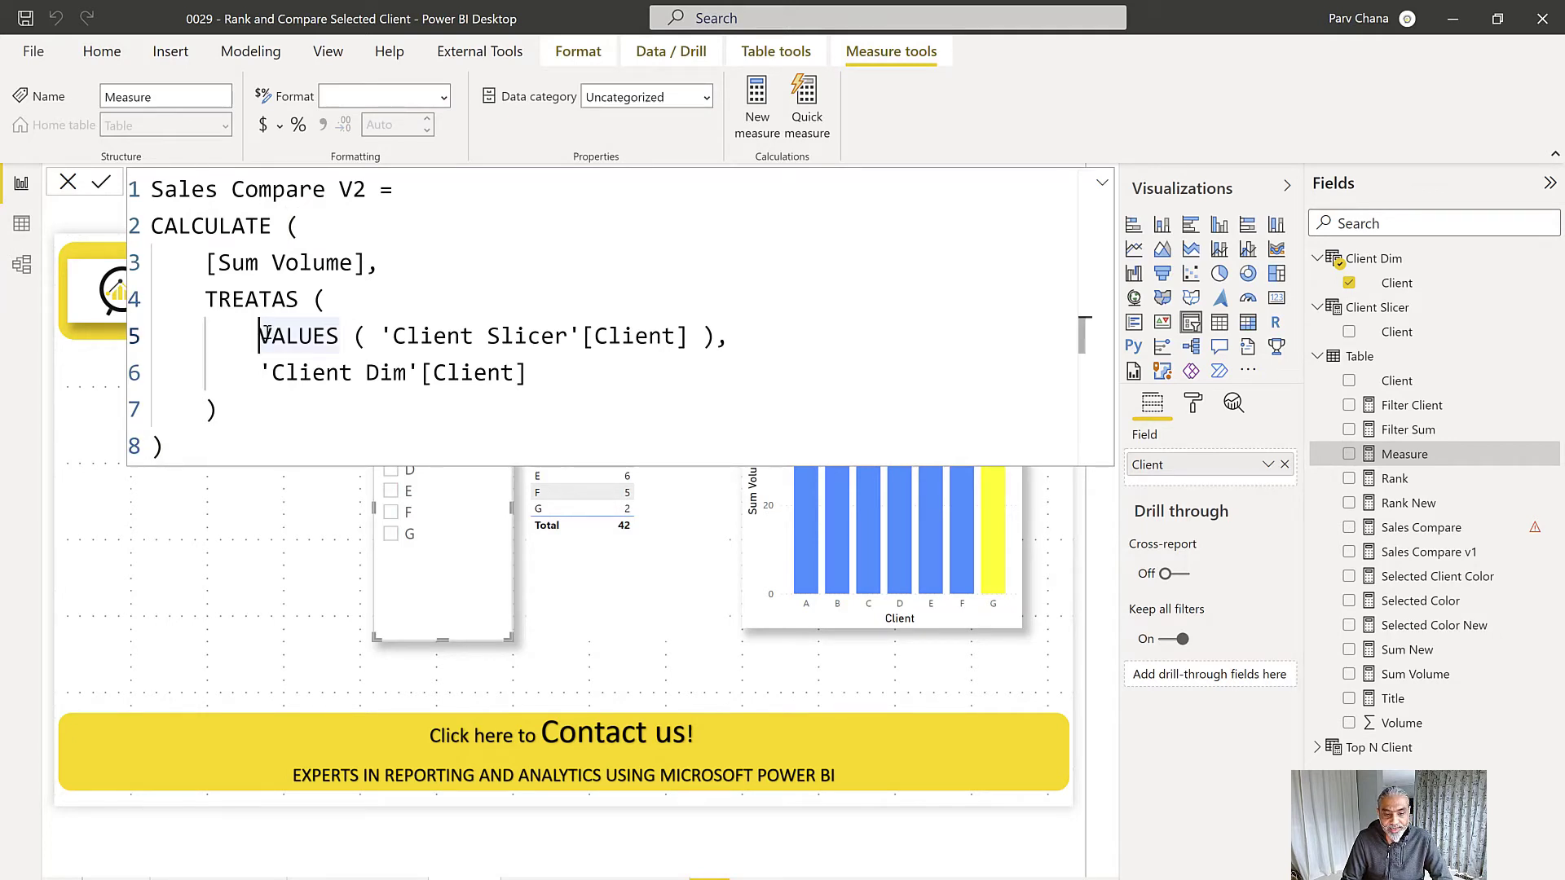
pyautogui.moveTo(266, 371); pyautogui.dragTo(538, 368)
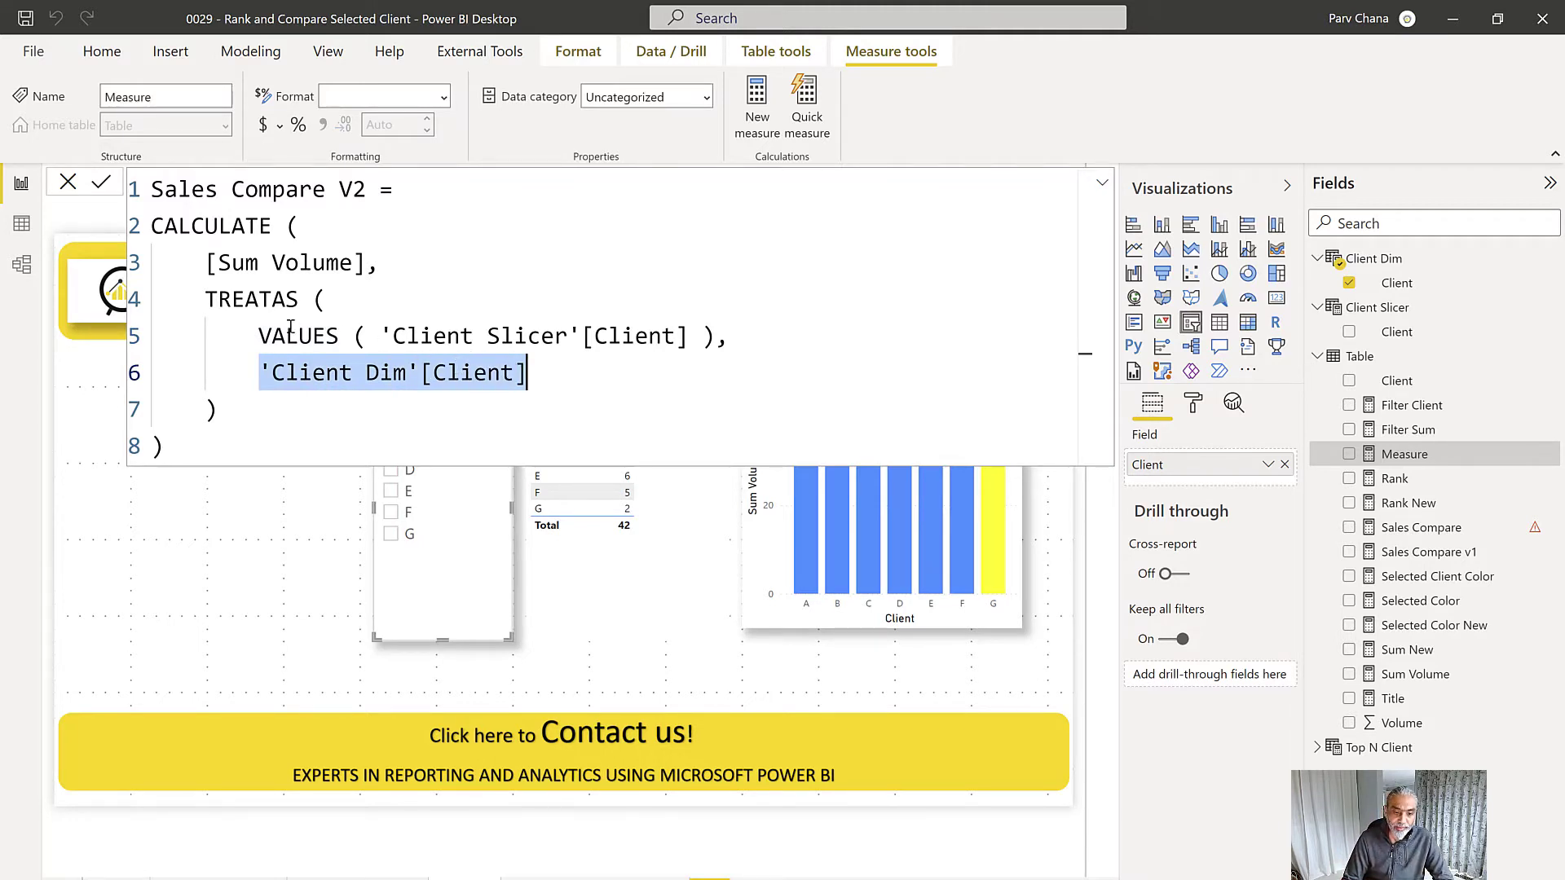
pyautogui.moveTo(259, 336); pyautogui.dragTo(723, 337)
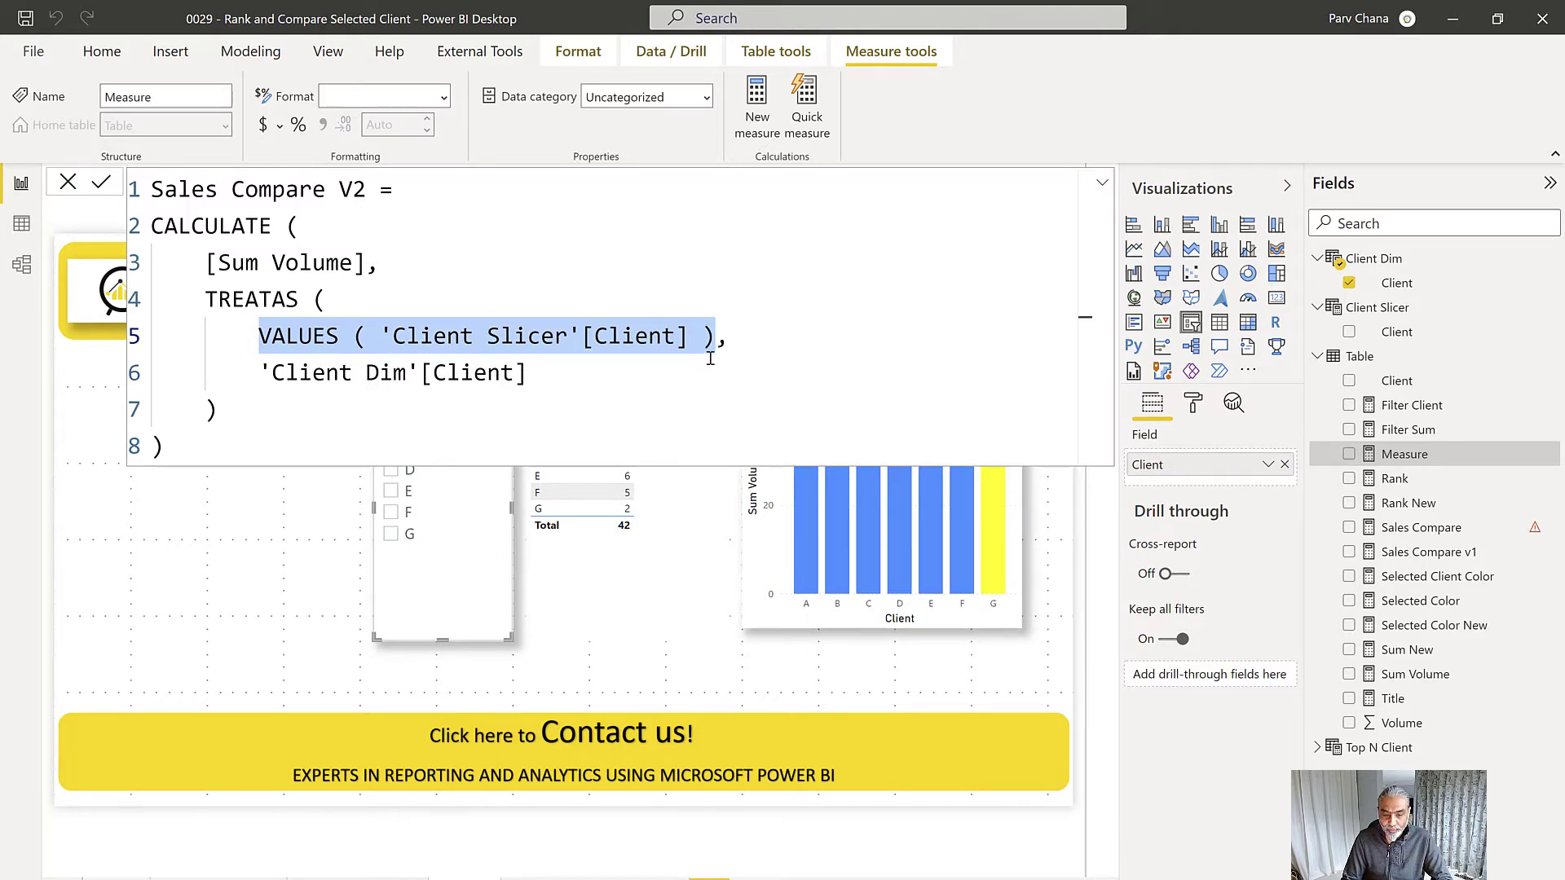
pyautogui.scroll(-3, 729, 348)
pyautogui.scroll(-1, 729, 348)
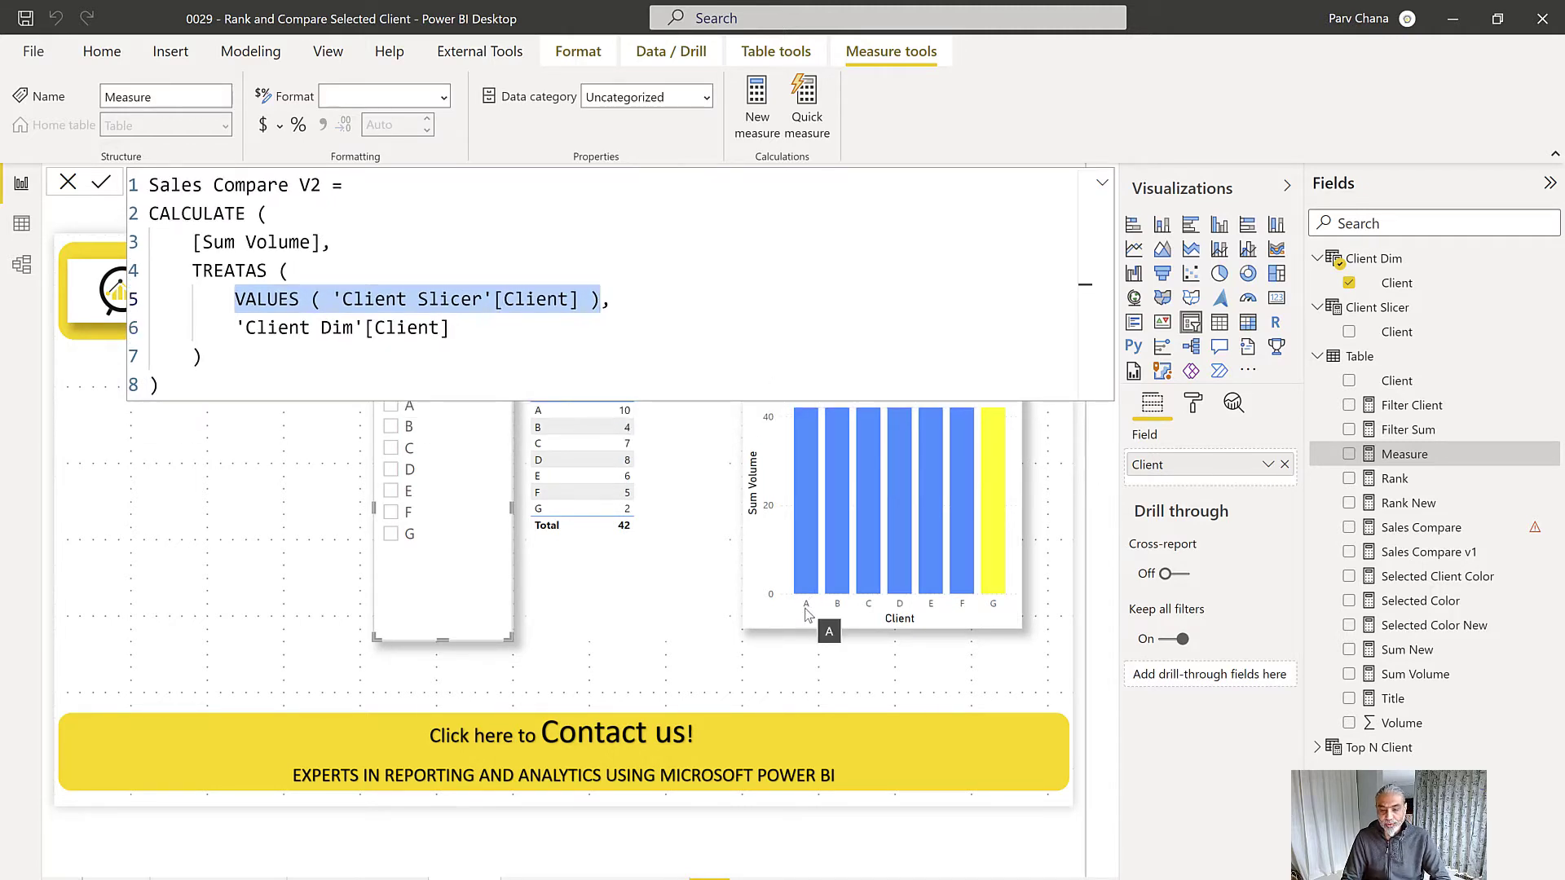
pyautogui.moveTo(234, 298); pyautogui.dragTo(608, 302)
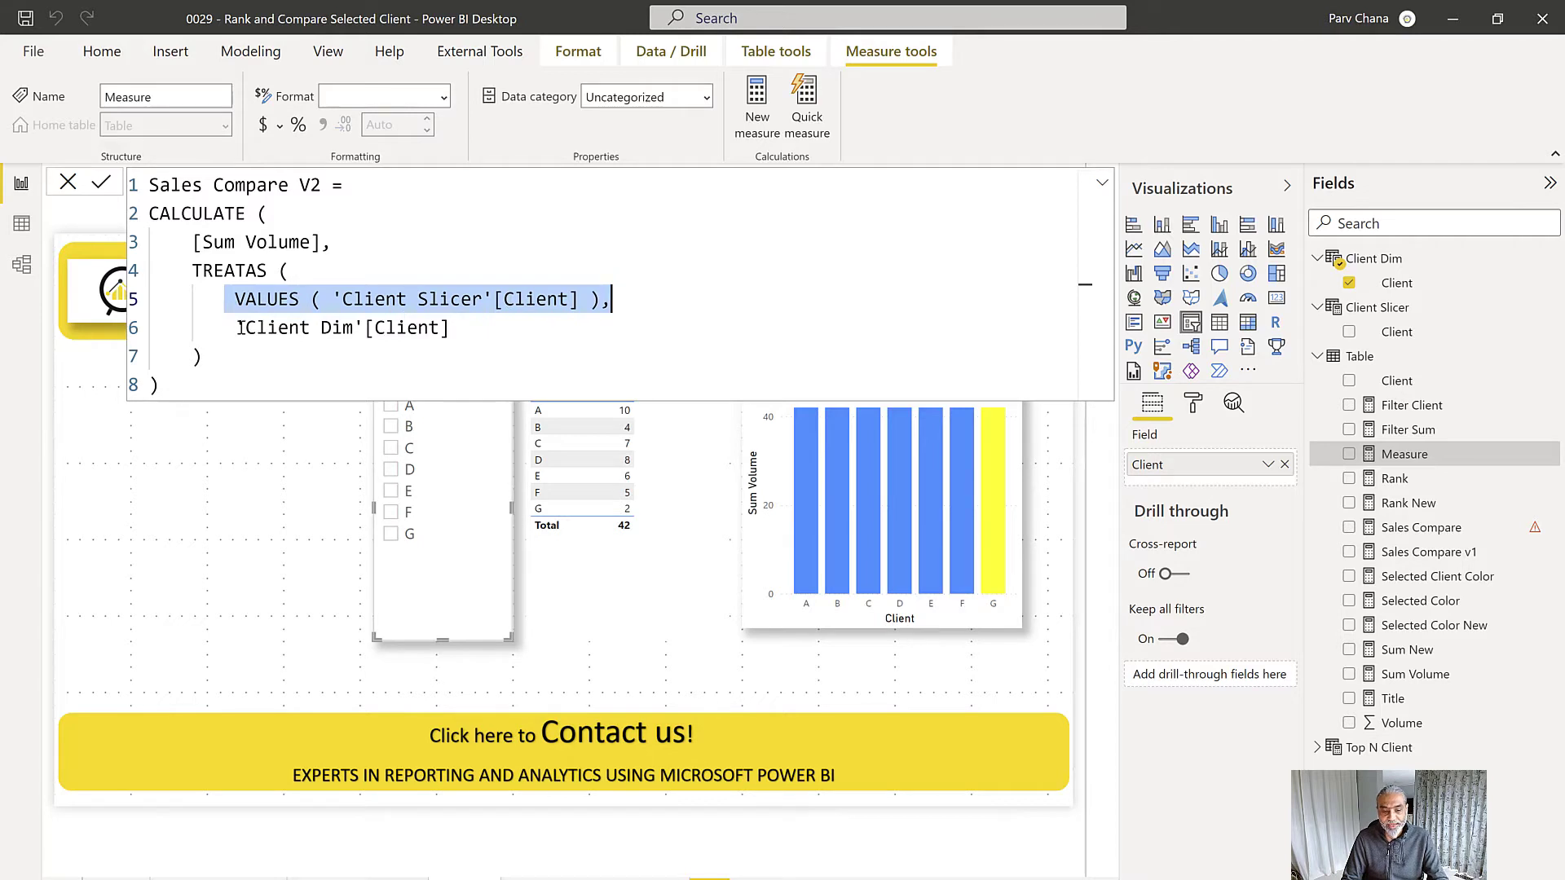
pyautogui.moveTo(225, 332); pyautogui.dragTo(367, 330)
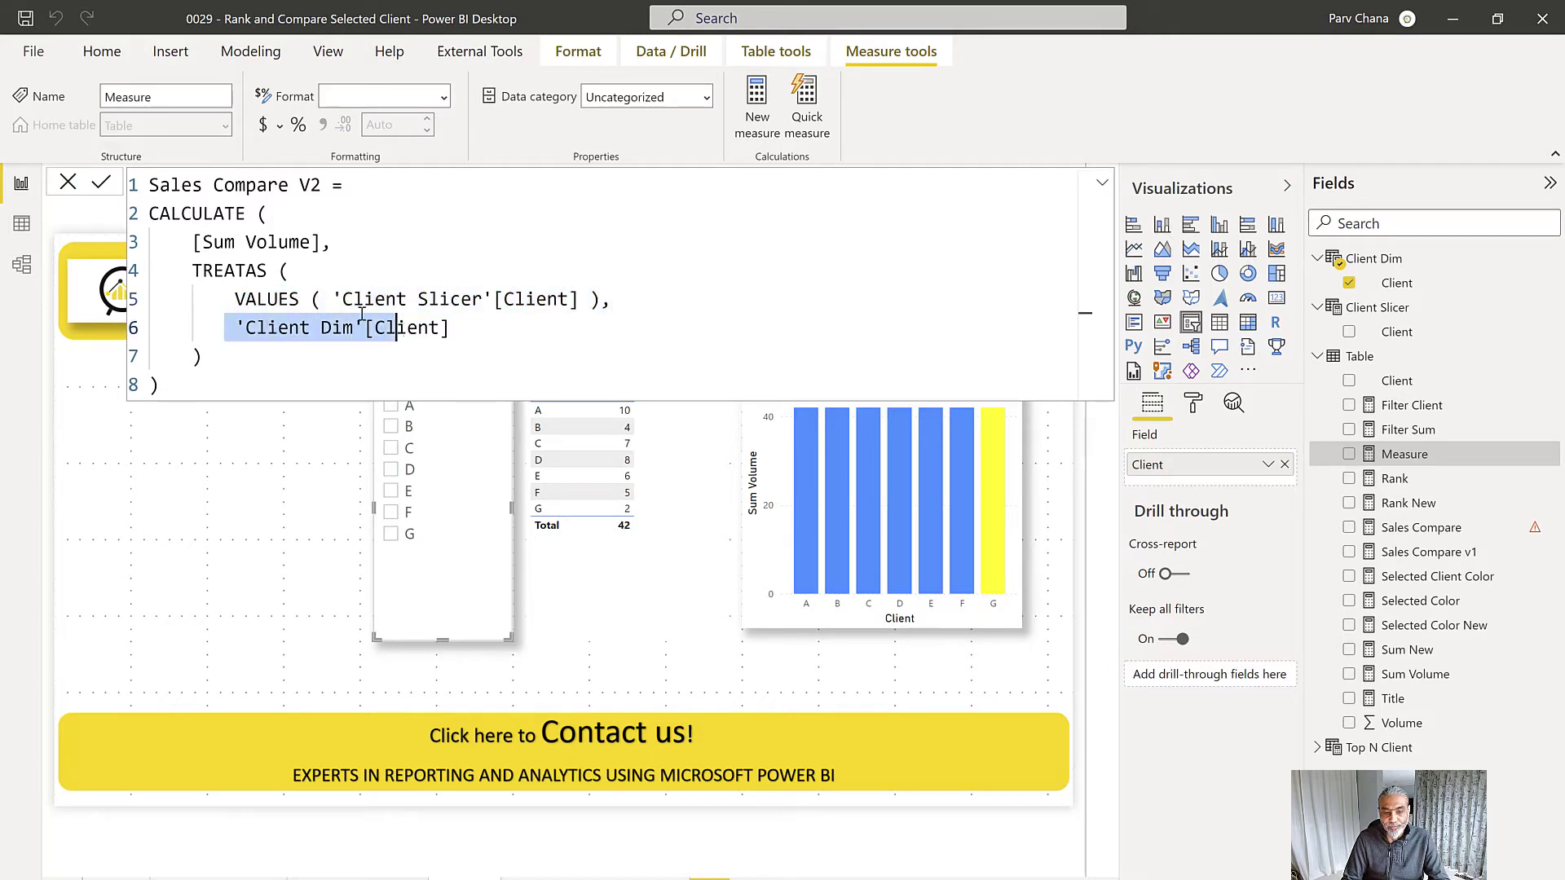
pyautogui.click(196, 270)
pyautogui.keyDown('shift'); pyautogui.click(287, 276); pyautogui.keyUp('shift')
pyautogui.moveTo(244, 328); pyautogui.dragTo(481, 327)
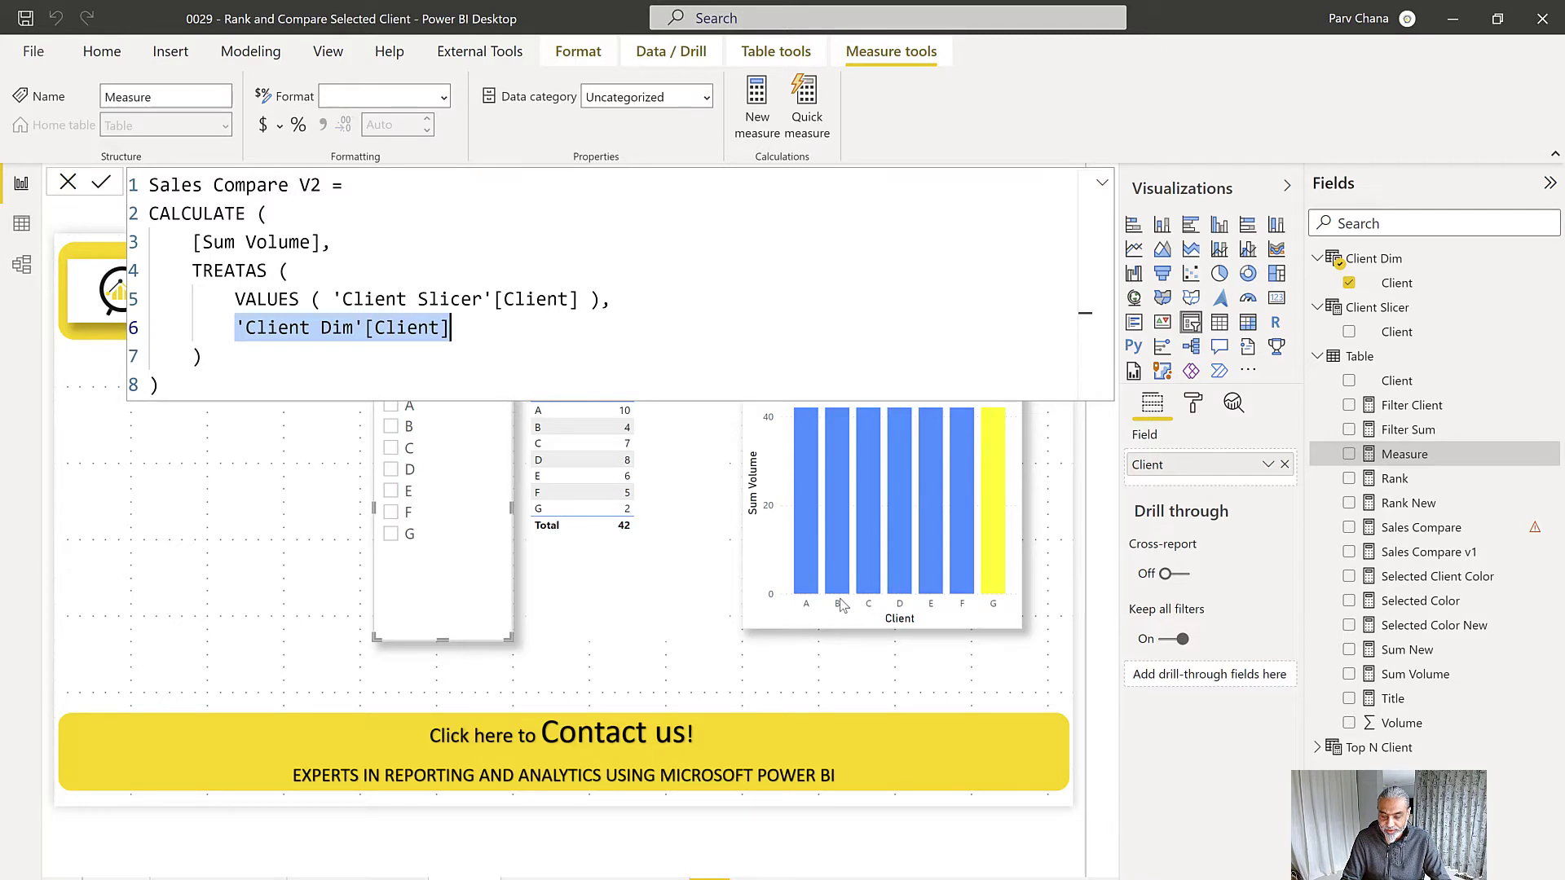
pyautogui.moveTo(228, 307); pyautogui.dragTo(621, 301)
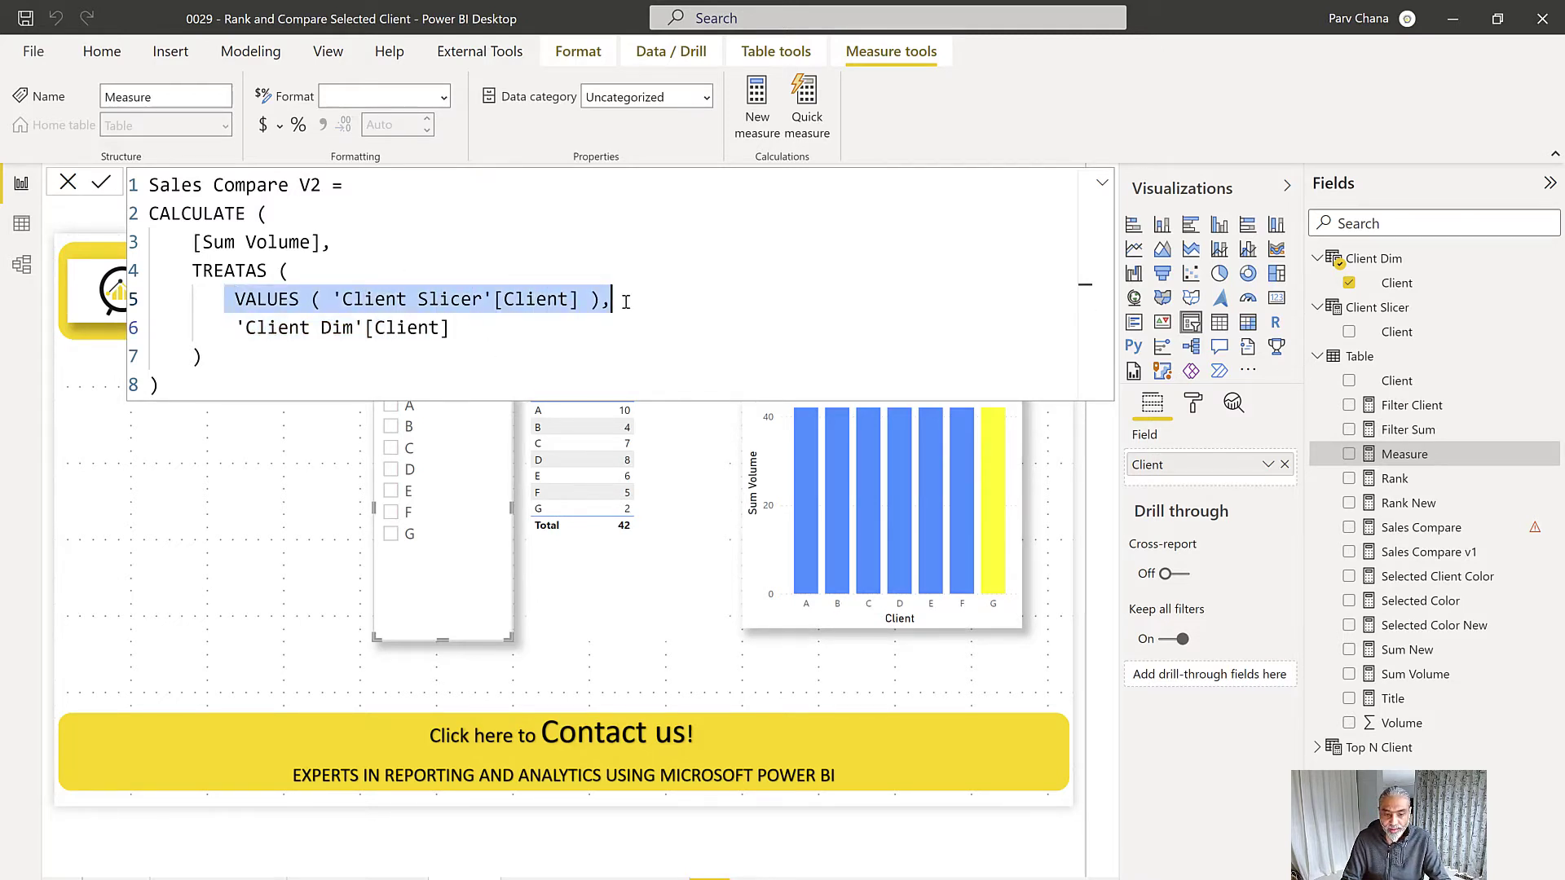
pyautogui.moveTo(226, 332); pyautogui.dragTo(471, 322)
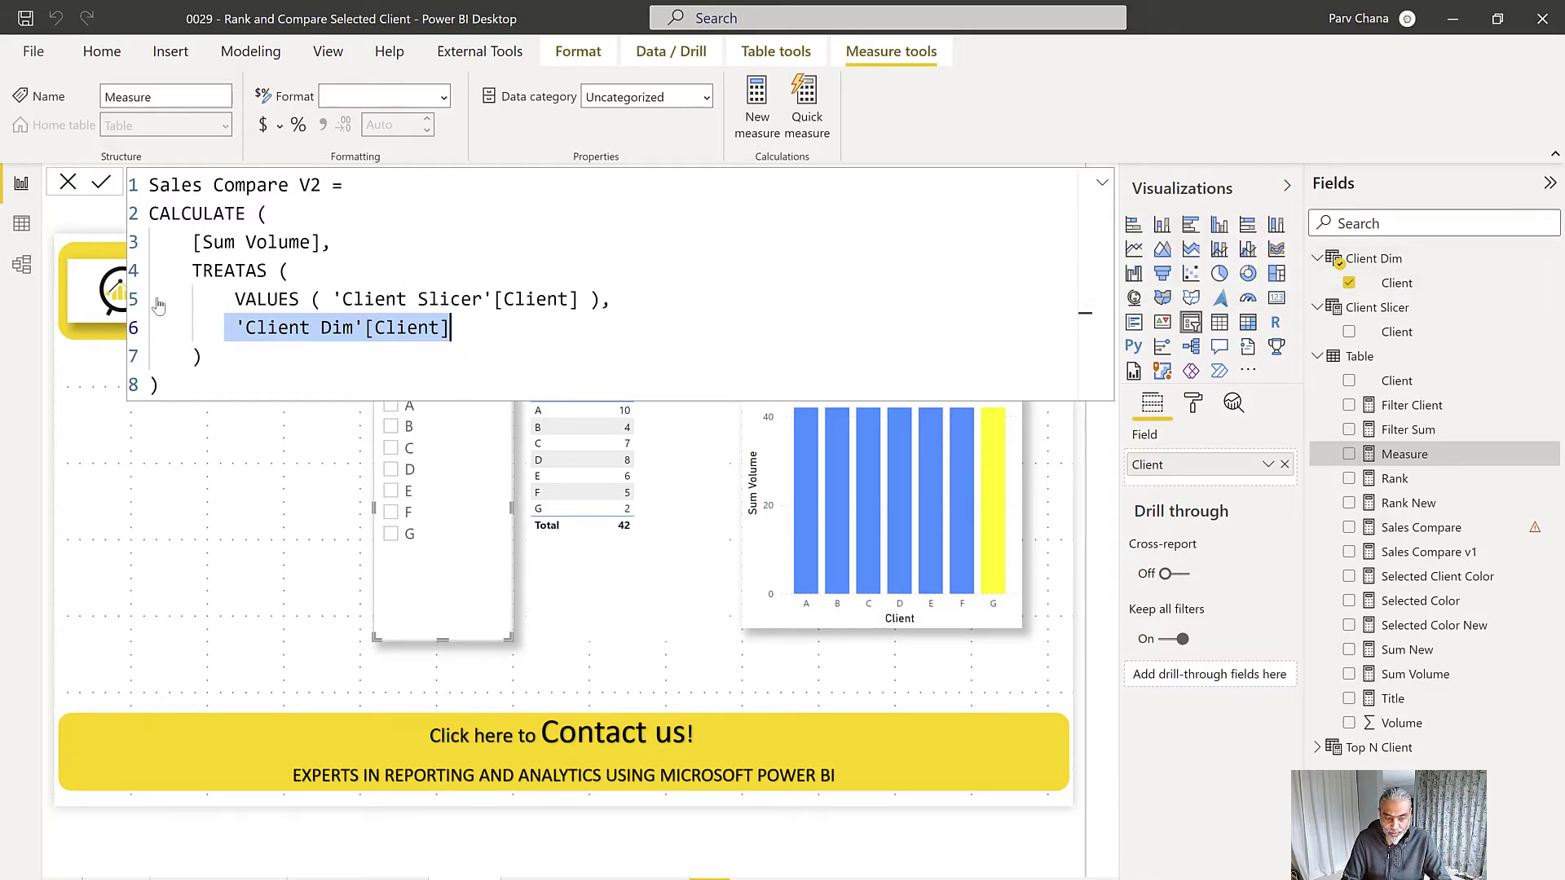
# Step: Commit the measure and replace Sum Volume with Sales Compare V2 as the column chart's value
pyautogui.click(689, 670)
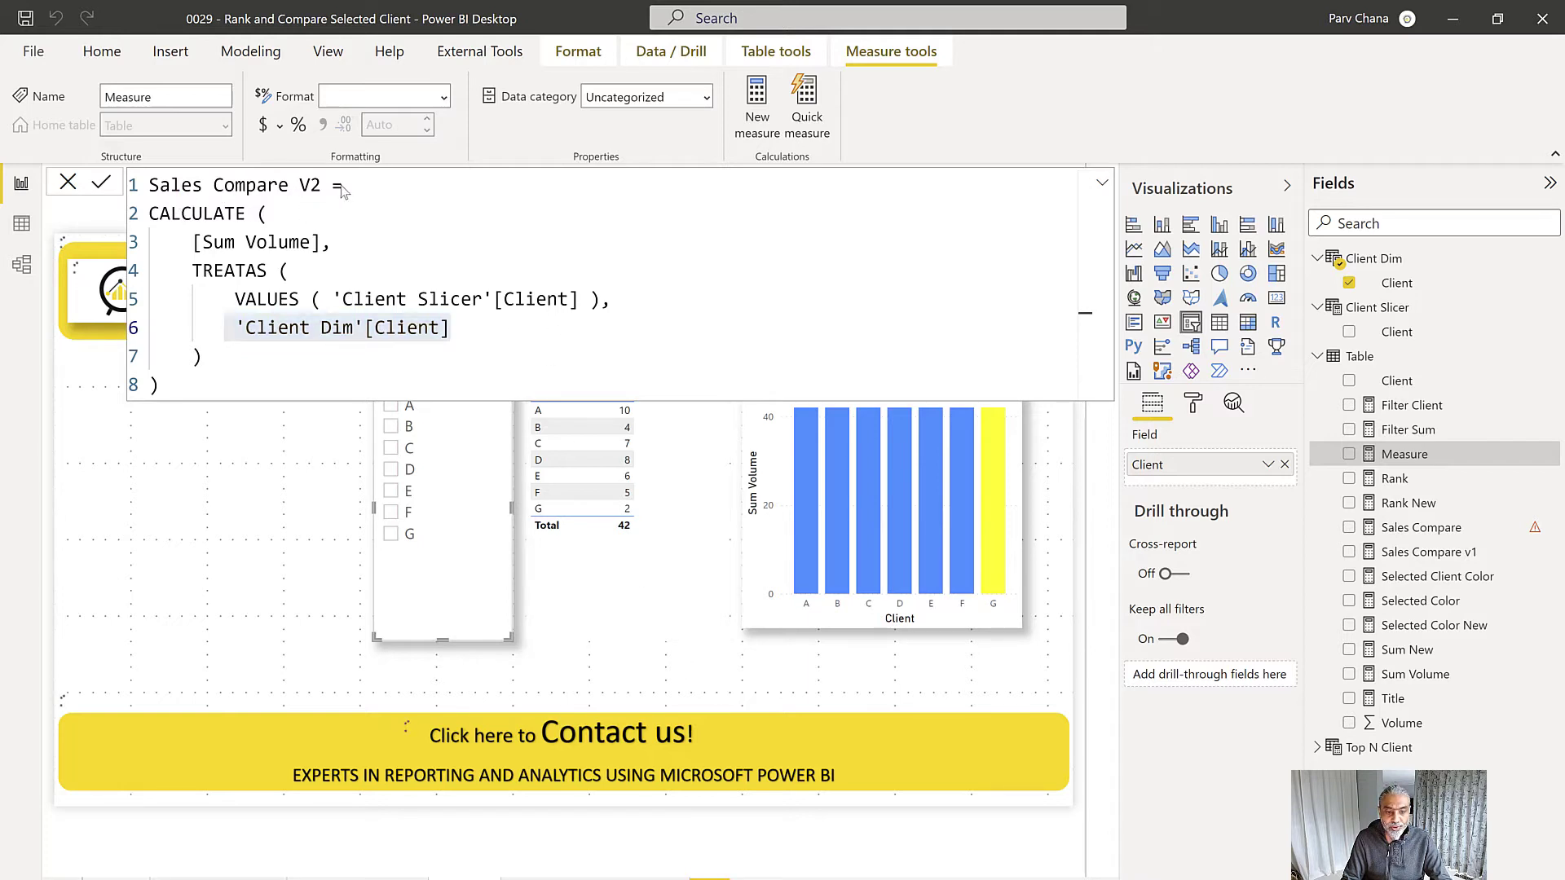
pyautogui.click(930, 617)
pyautogui.moveTo(1419, 563); pyautogui.dragTo(1198, 590)
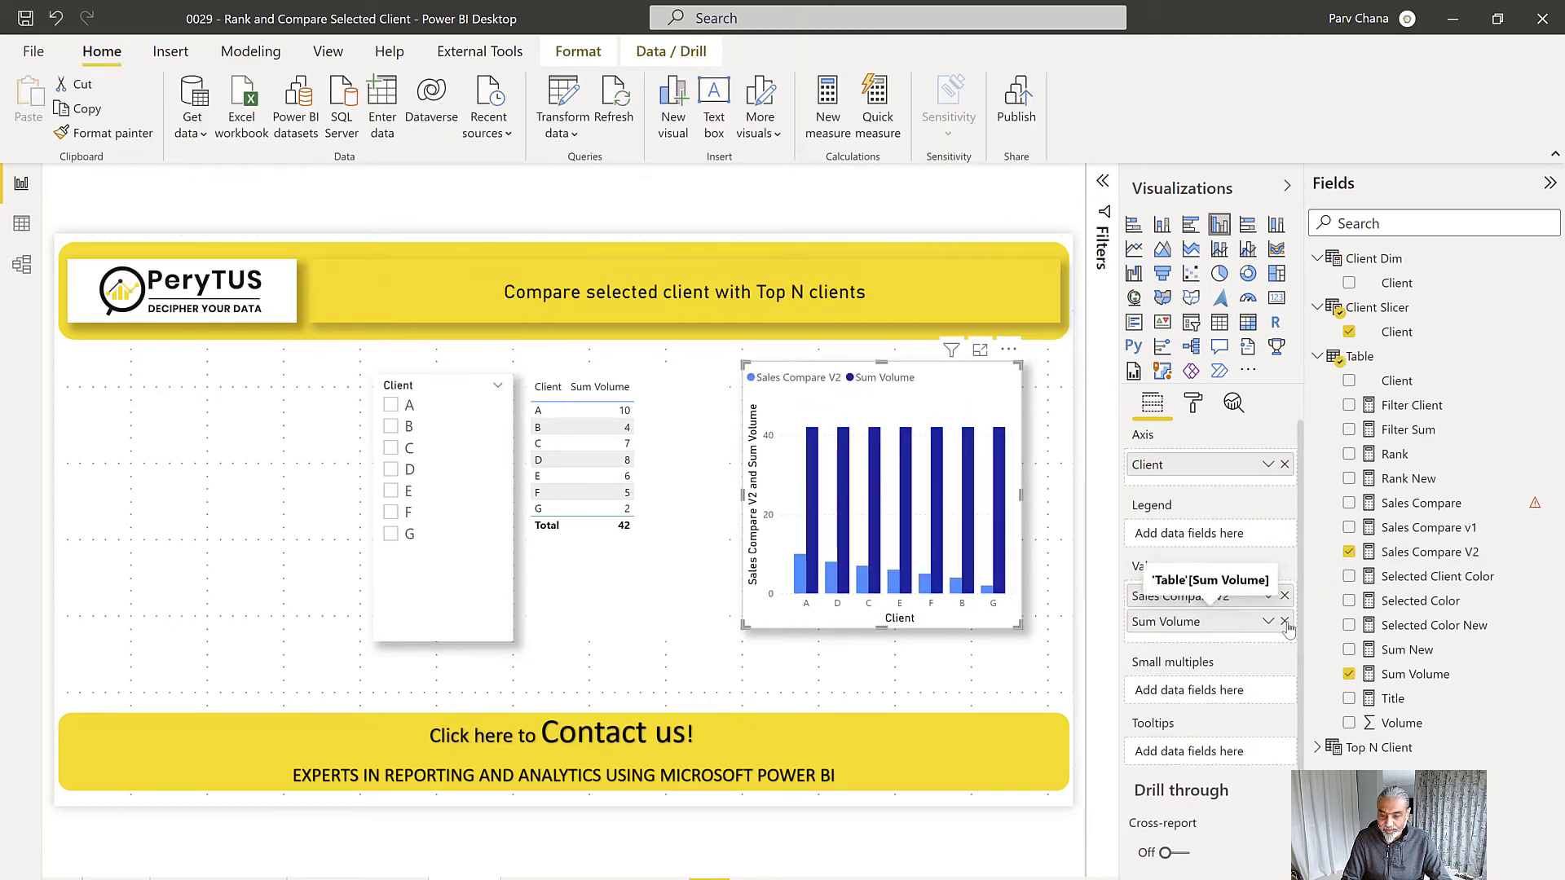
pyautogui.click(1284, 622)
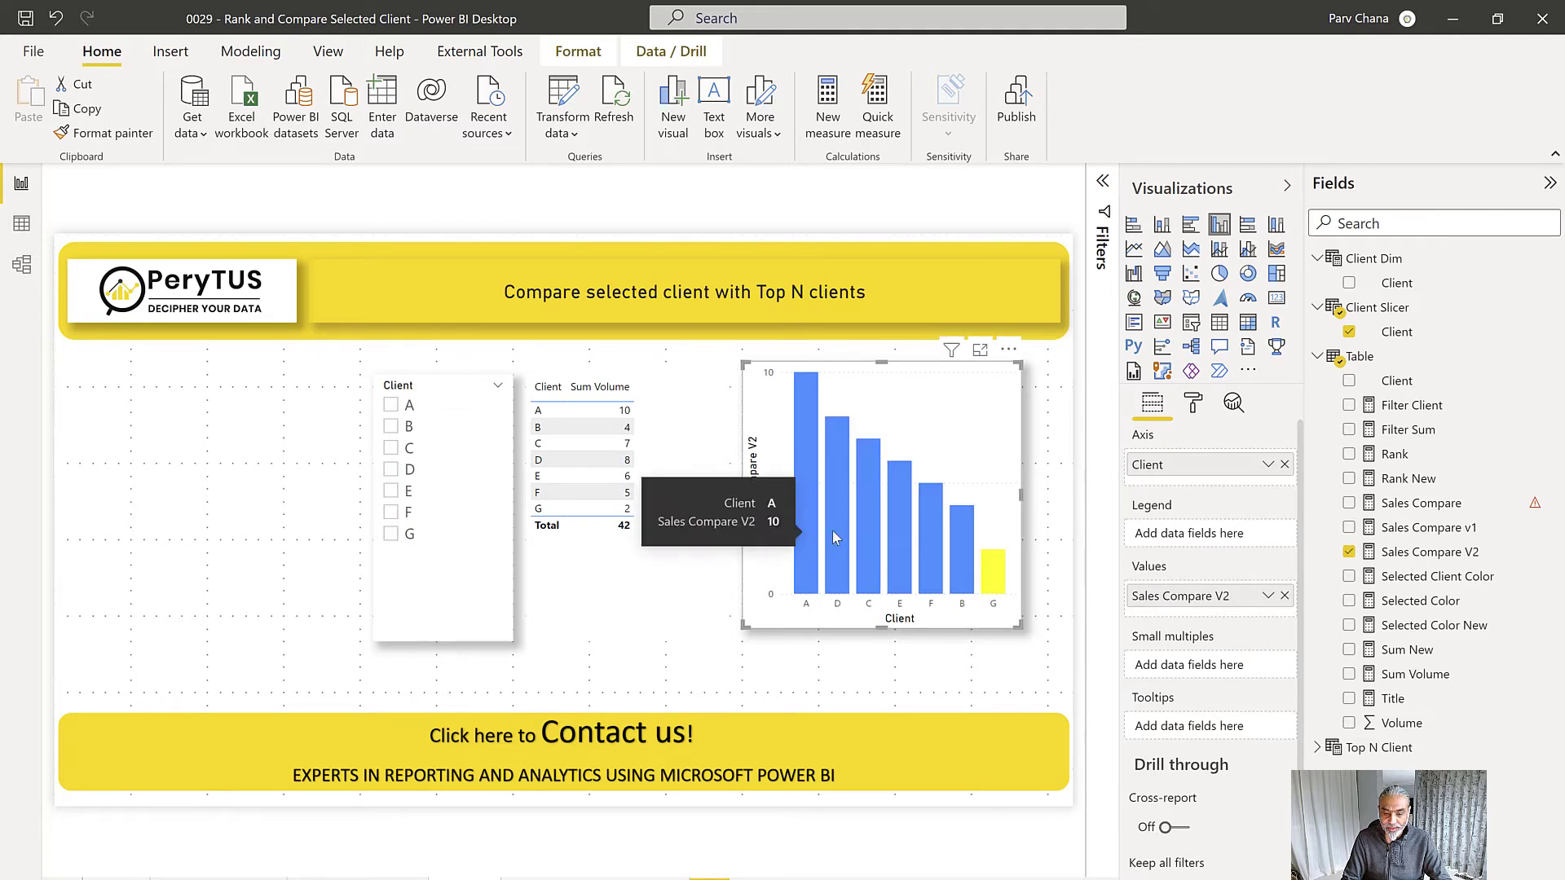
# Step: Sort the column chart's axis by Client in ascending order
pyautogui.moveTo(833, 533)
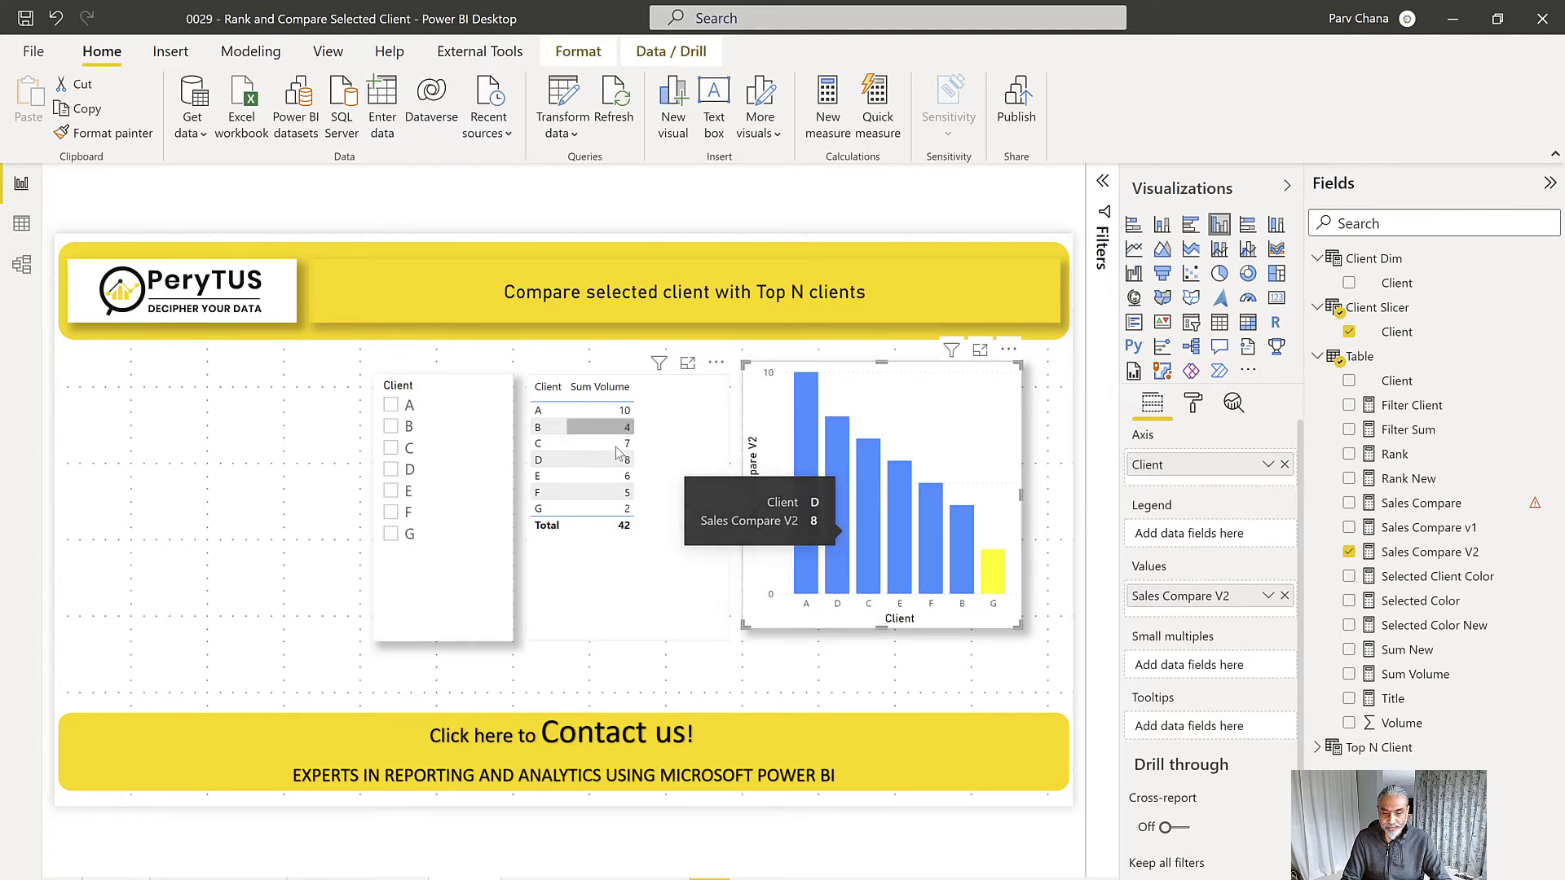
pyautogui.click(1009, 352)
pyautogui.moveTo(1101, 470)
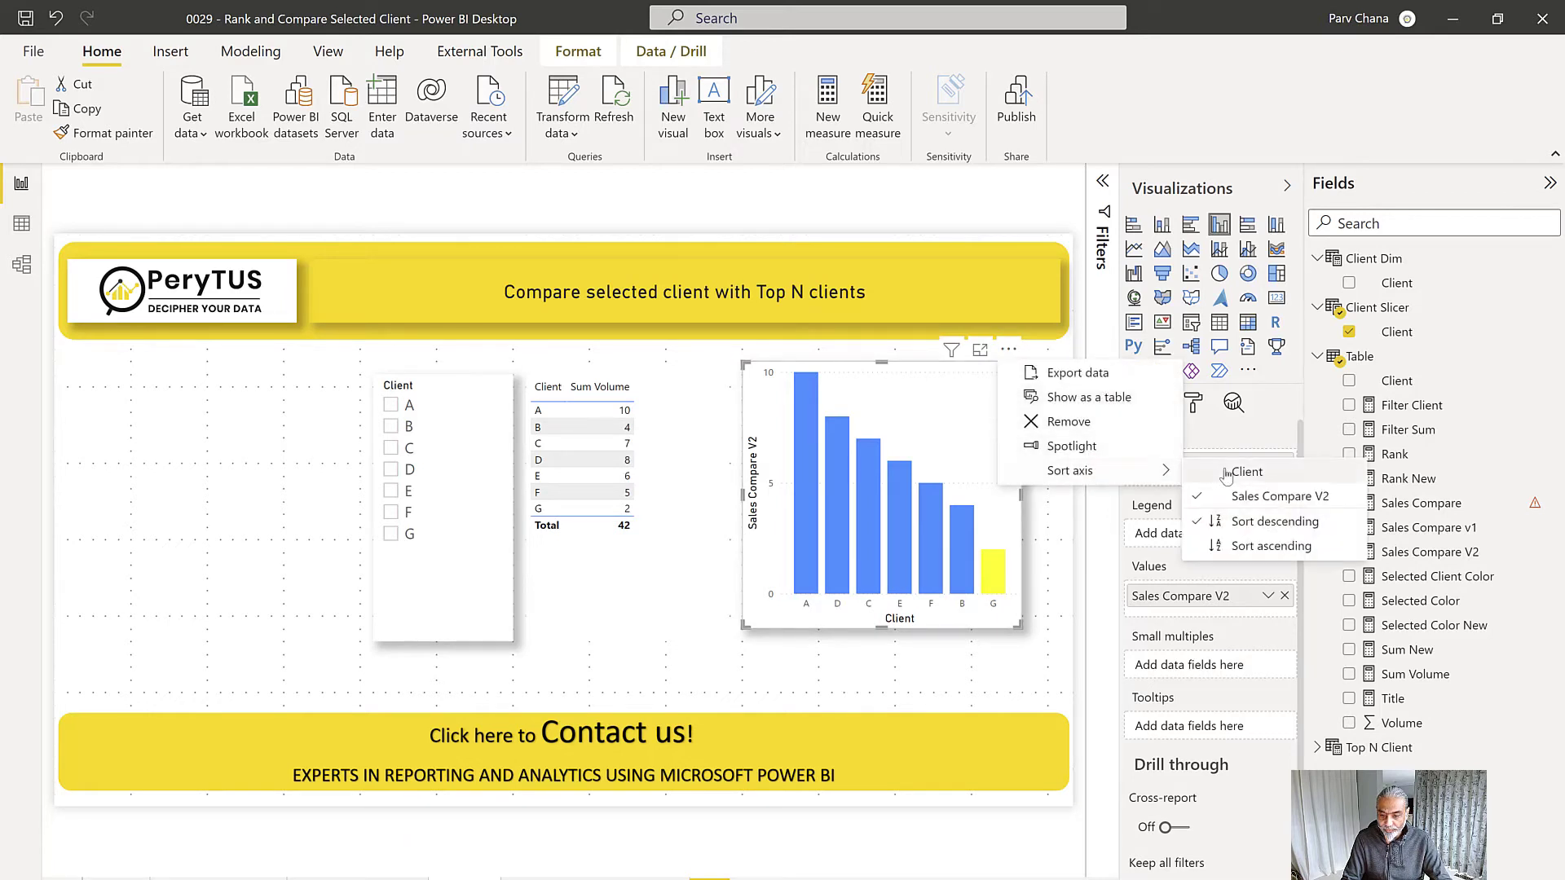
pyautogui.click(1242, 472)
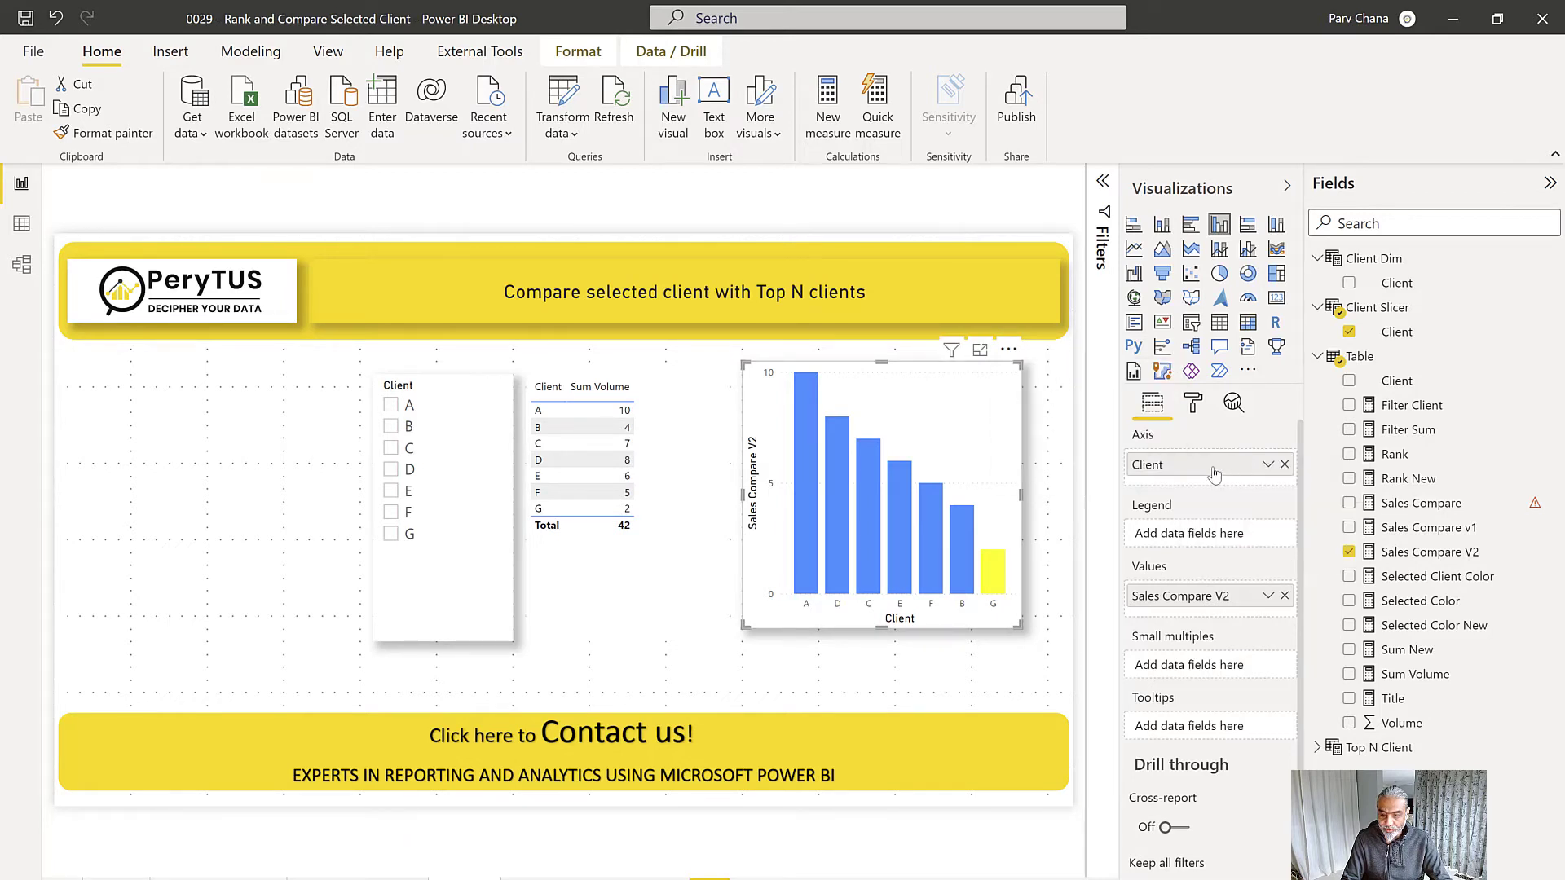
pyautogui.click(1010, 352)
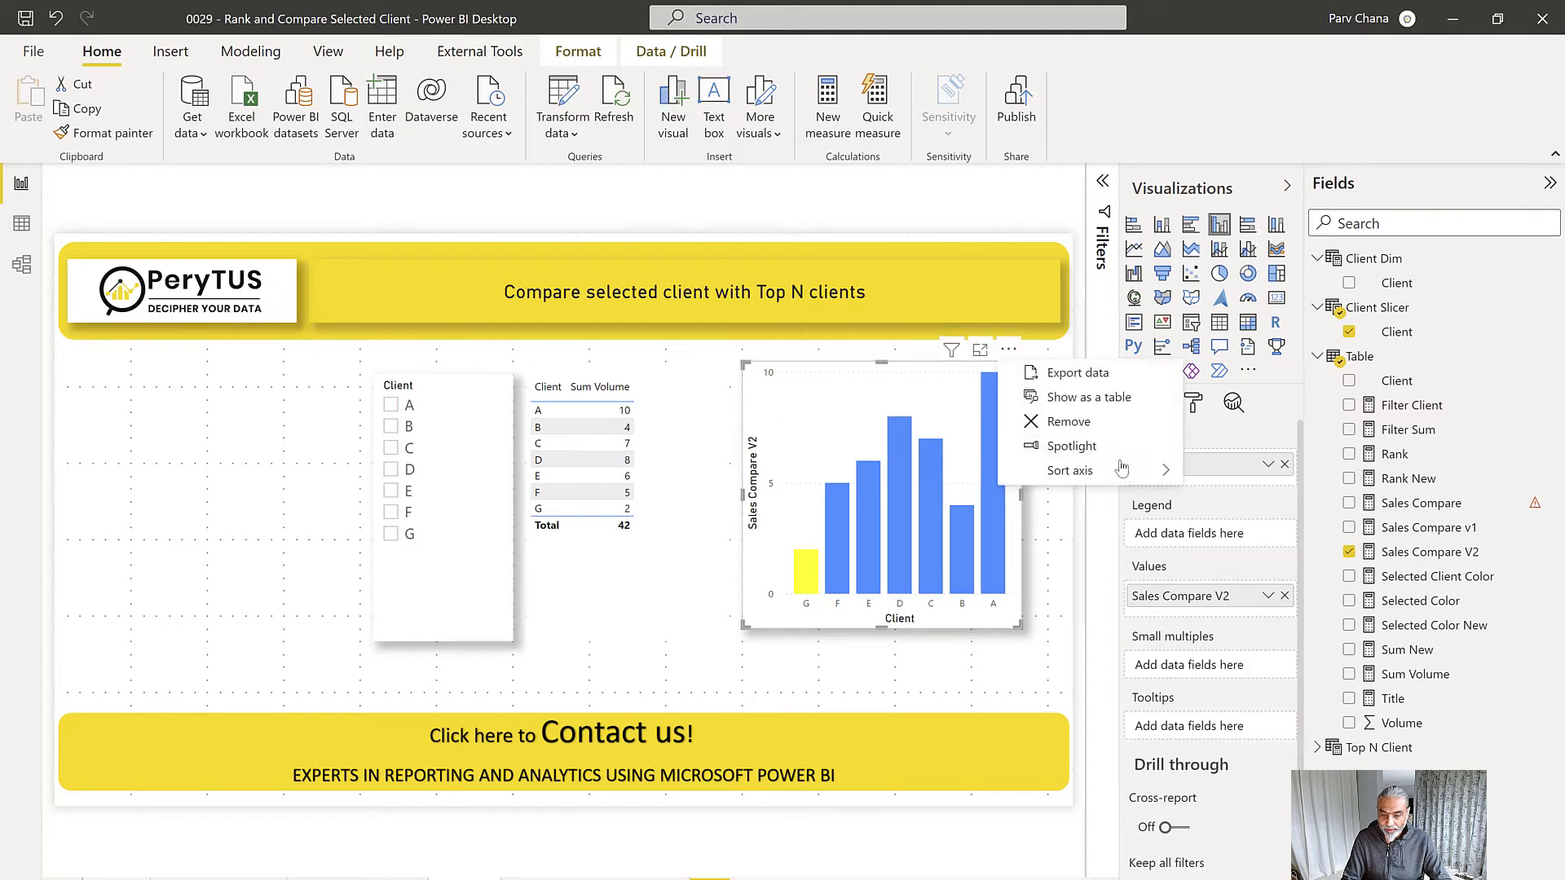
pyautogui.moveTo(1109, 471)
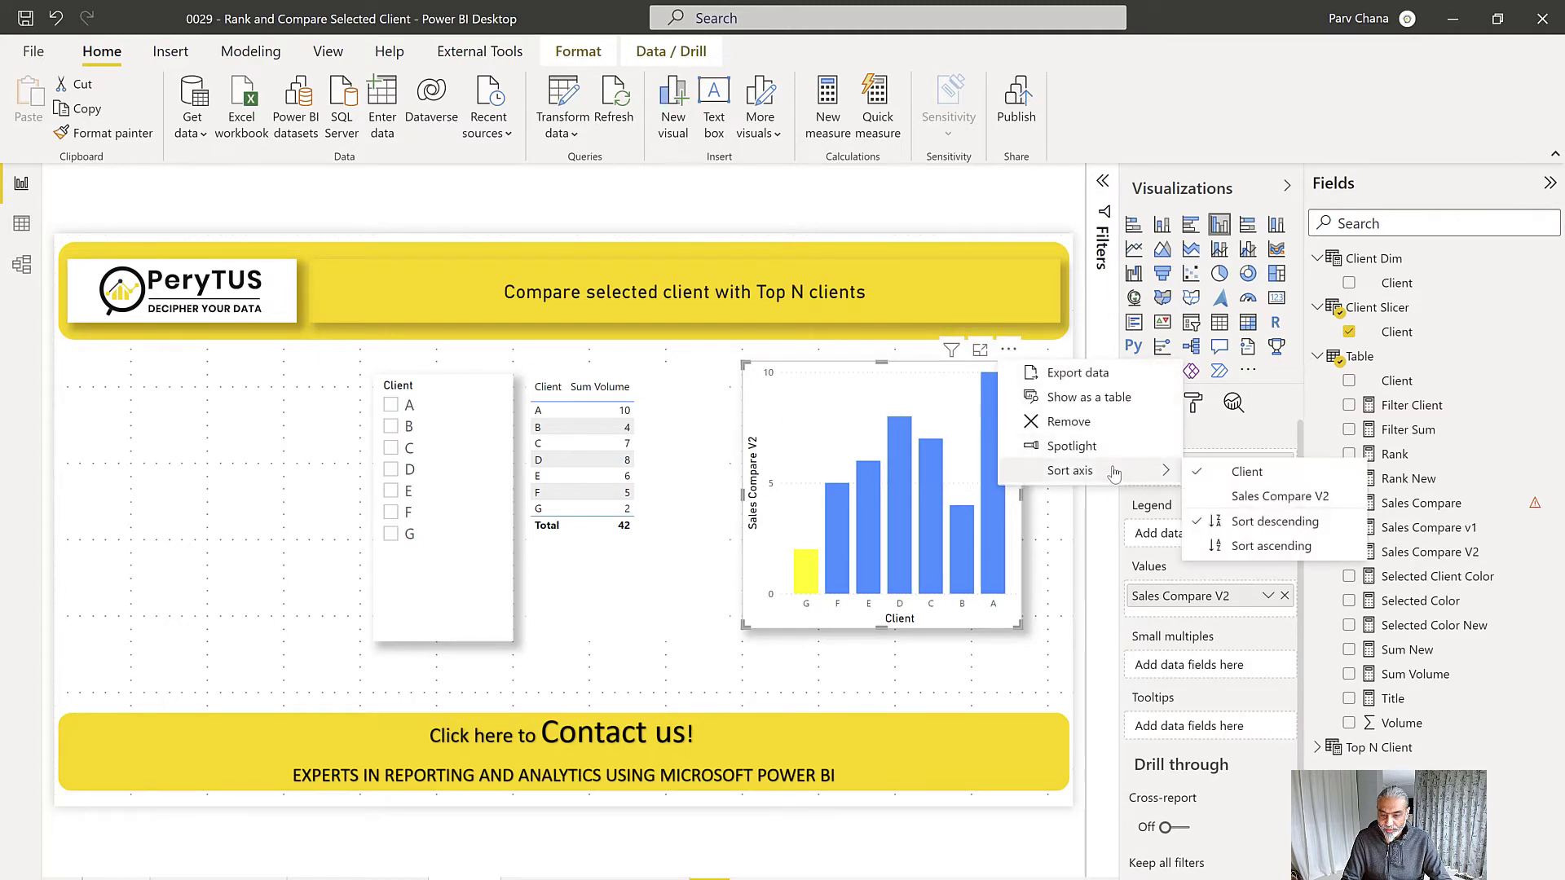
pyautogui.click(1259, 548)
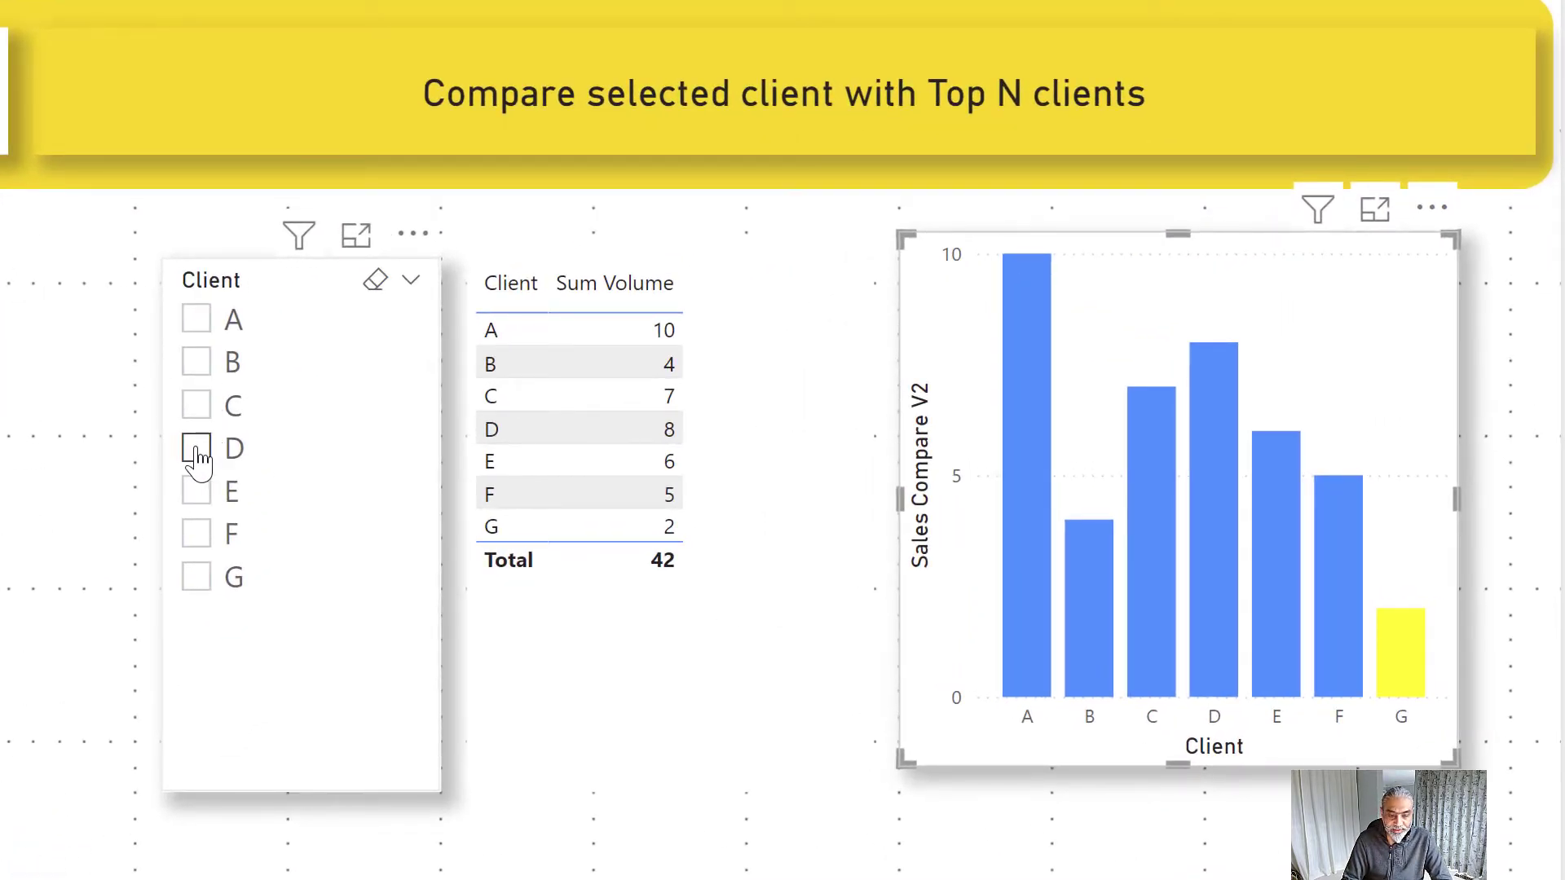
# Step: Test the chart highlighting by selecting clients D, F and G in turn in the Client slicer, ending with the selection cleared
pyautogui.click(197, 450)
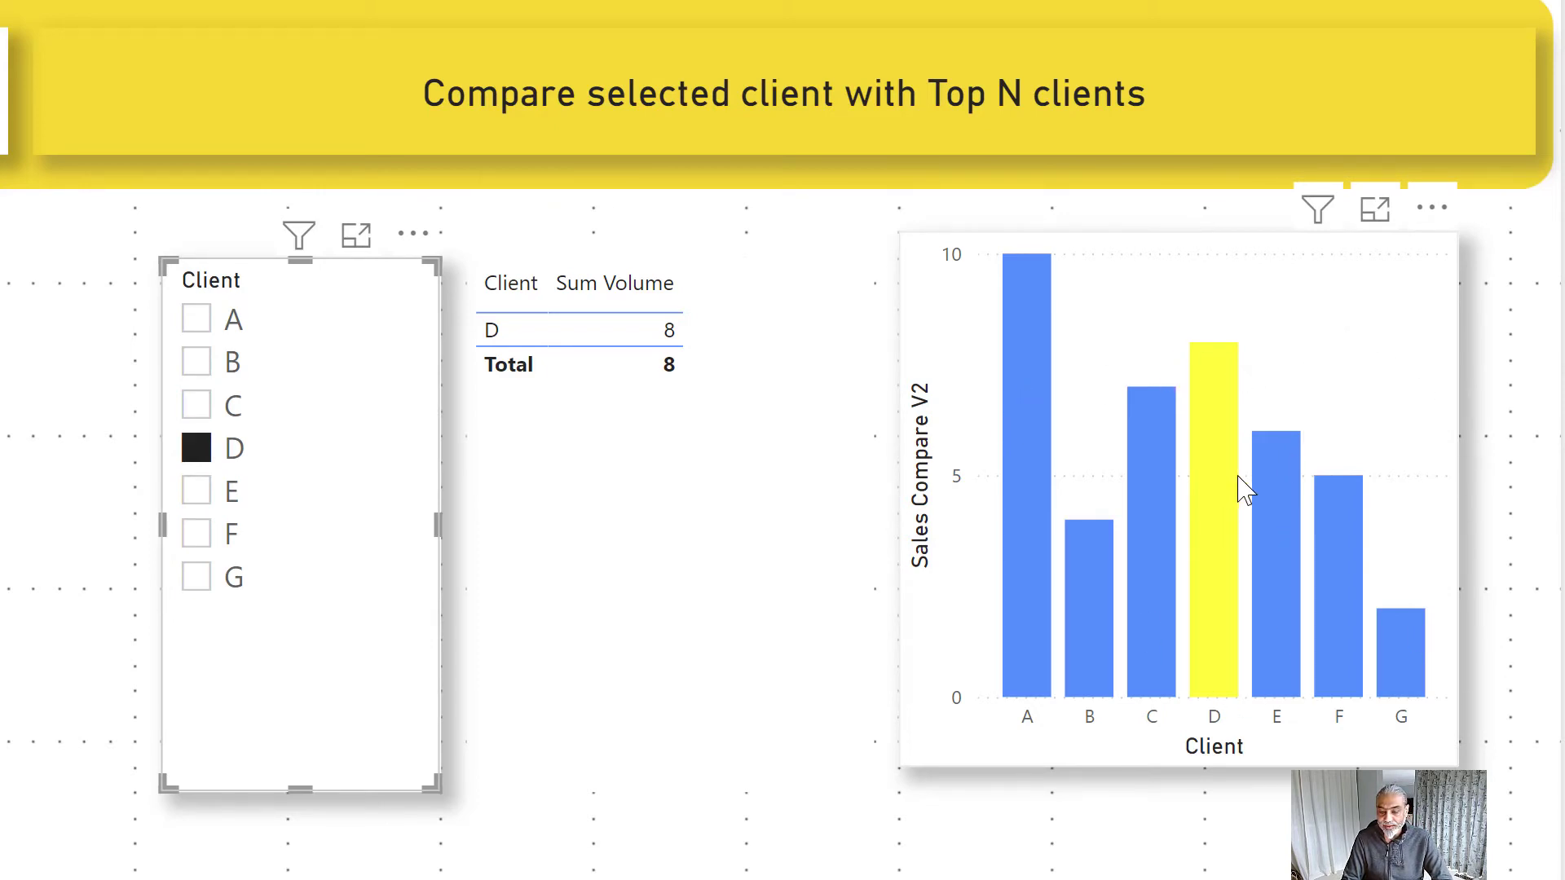
pyautogui.moveTo(1220, 511)
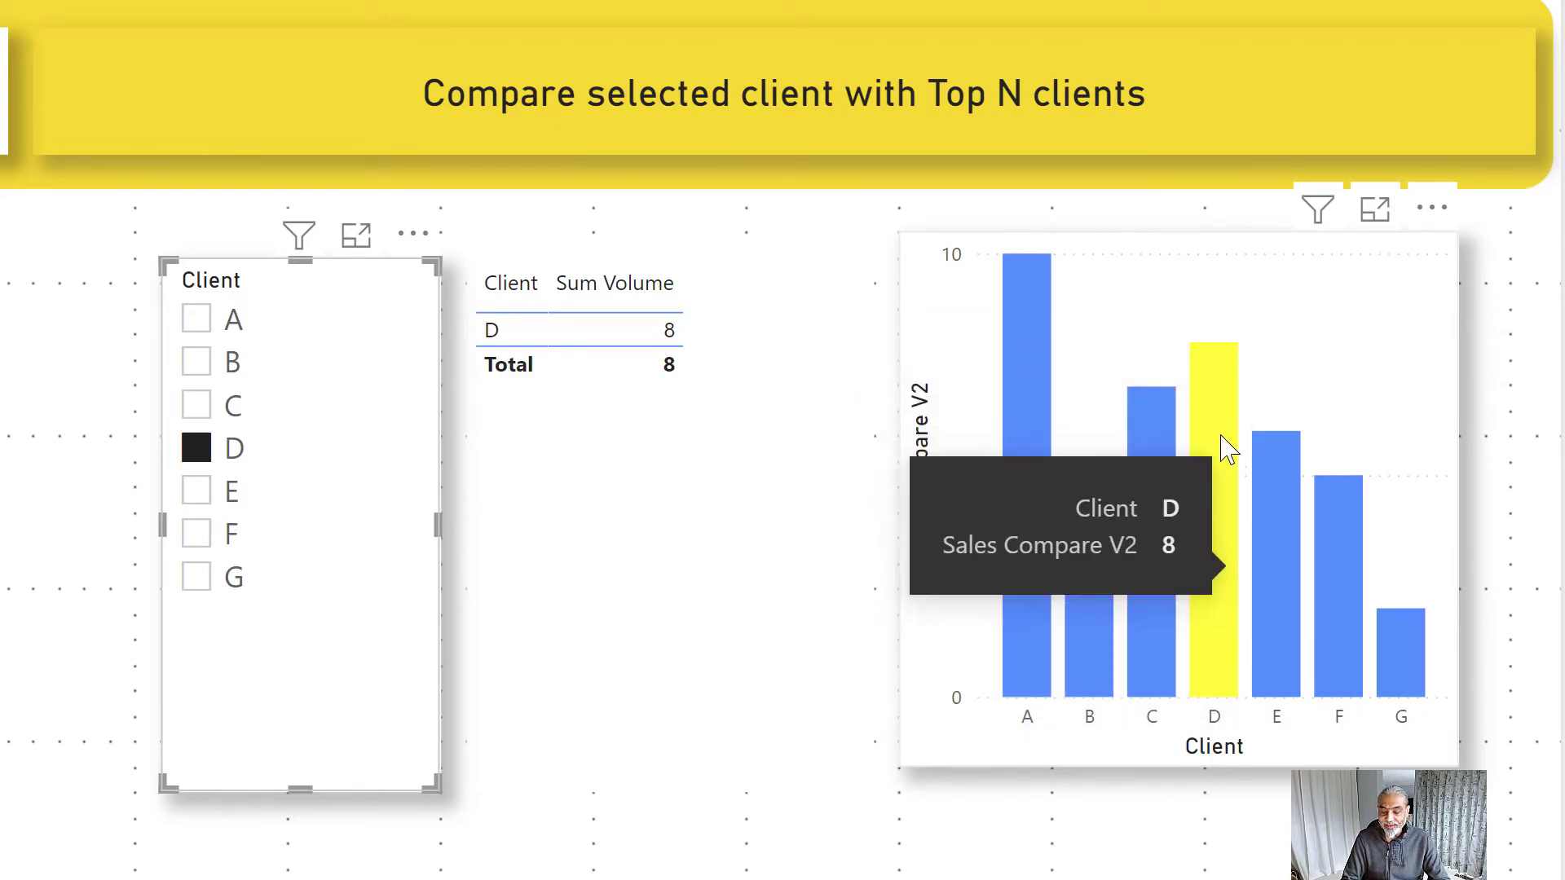
pyautogui.click(218, 537)
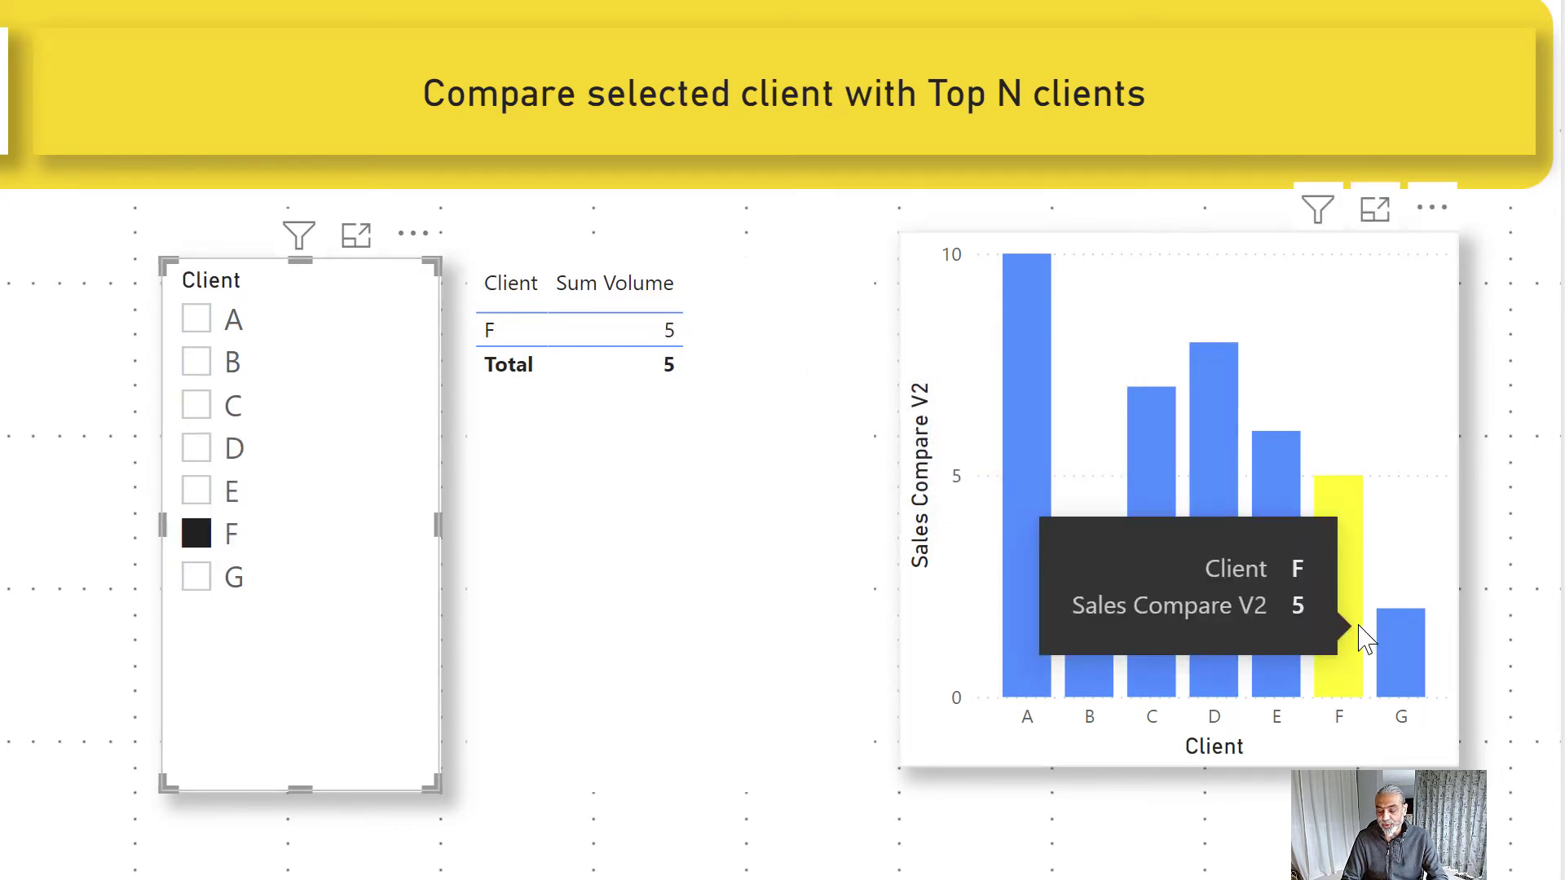
pyautogui.click(194, 581)
pyautogui.click(197, 580)
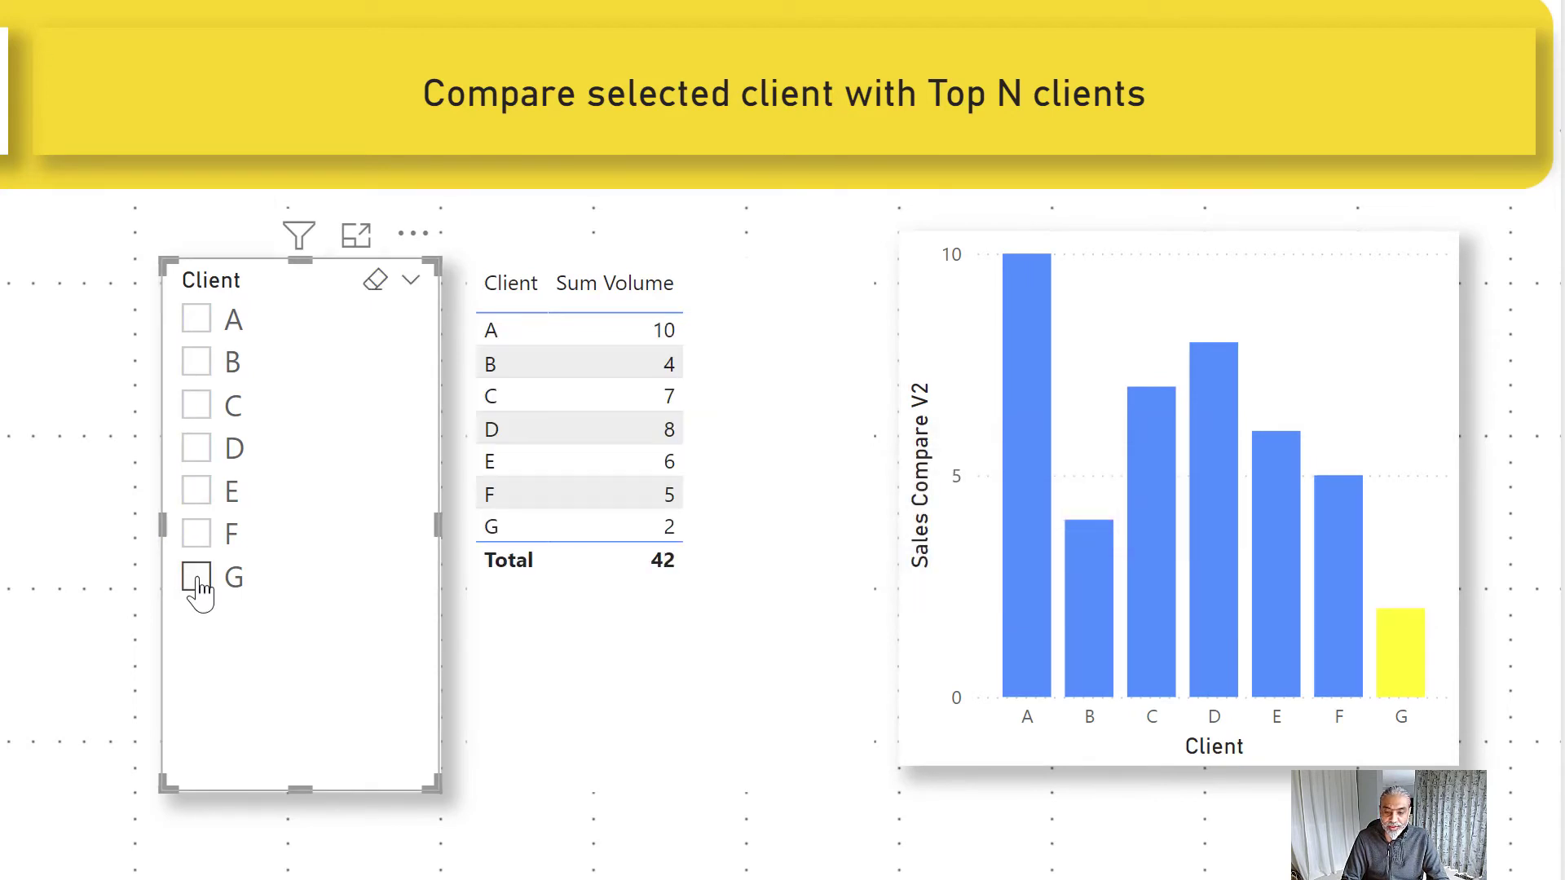
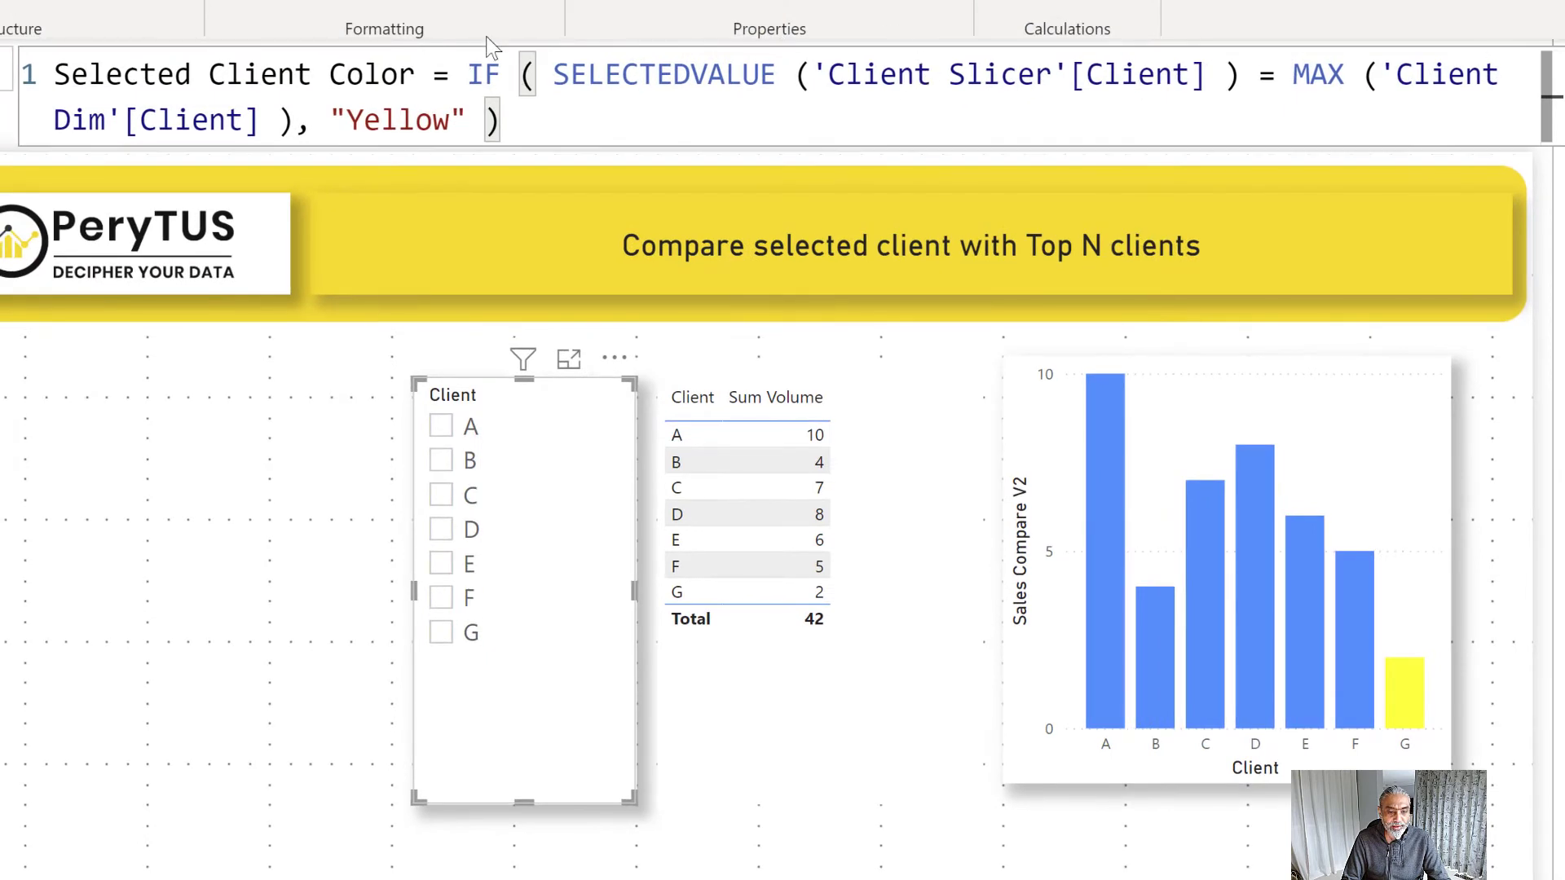
# Step: Reformat the Selected Client Color formula so IF and its SELECTEDVALUE condition start on separate lines, with a space before 'Client Slicer'[Client]
pyautogui.click(467, 74)
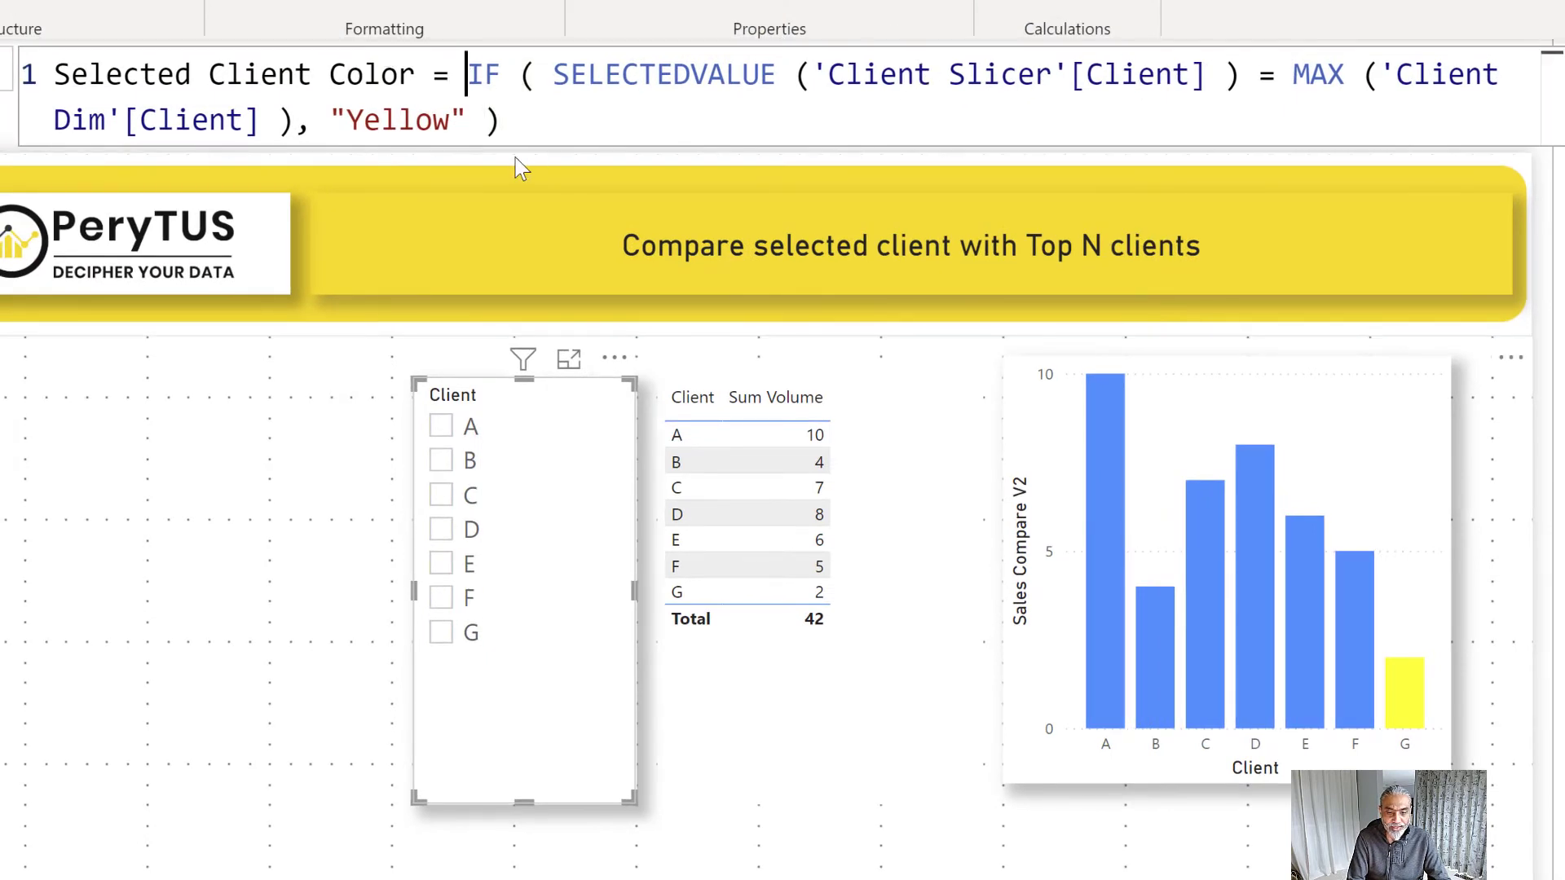
pyautogui.hotkey('shift', 'Return')
pyautogui.hotkey('ctrl', 'Right')
pyautogui.hotkey('ctrl', 'Right')
pyautogui.hotkey('ctrl', 'Right')
pyautogui.hotkey('ctrl', 'Left')
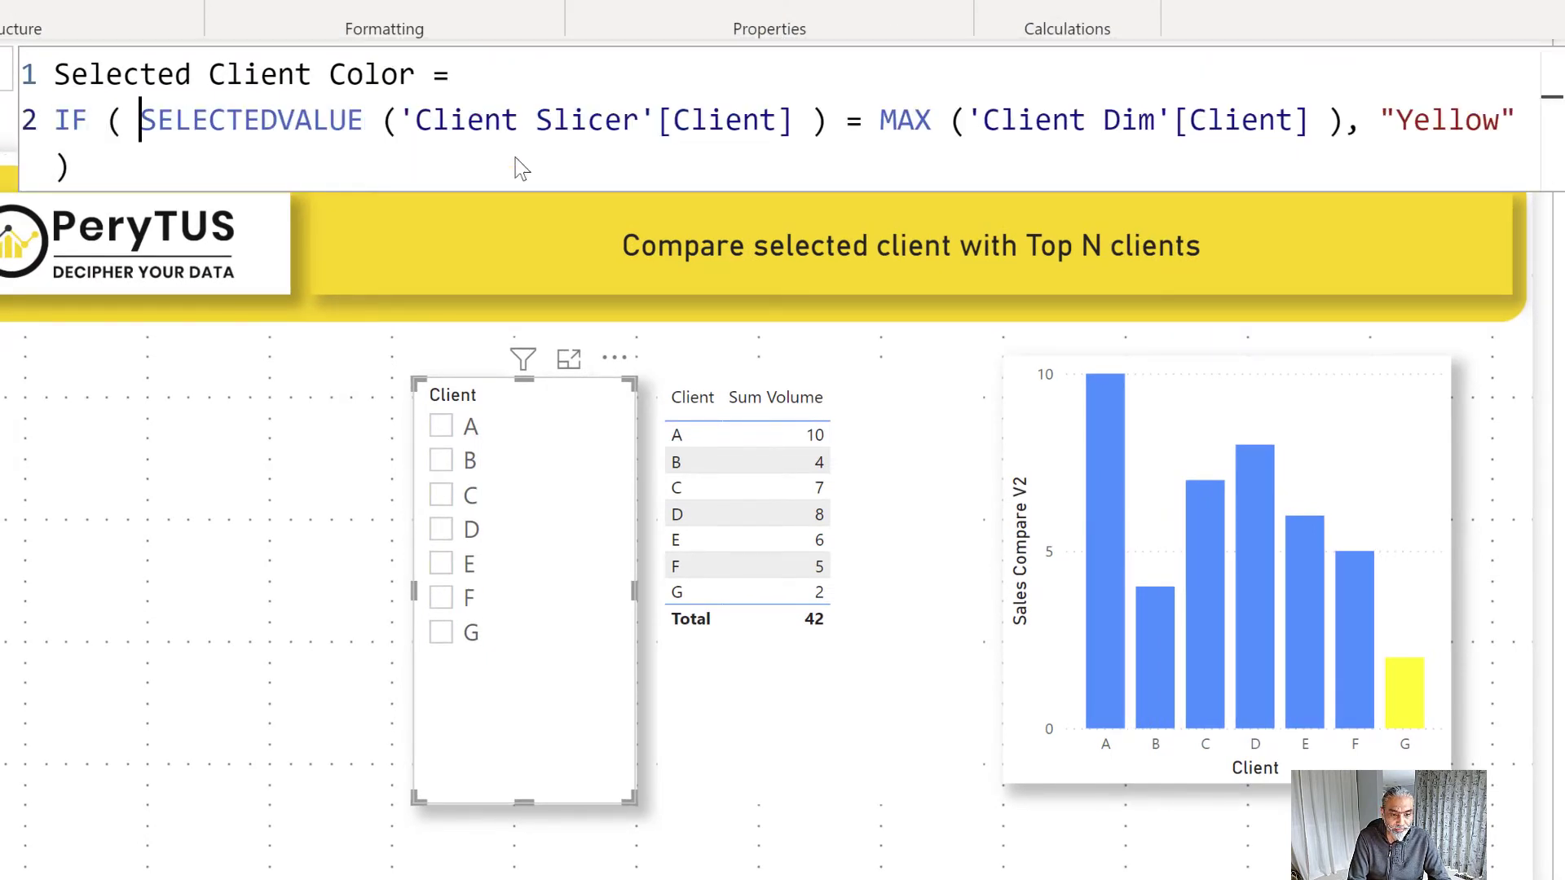
pyautogui.hotkey('shift', 'Return')
pyautogui.hotkey('ctrl', 'Right')
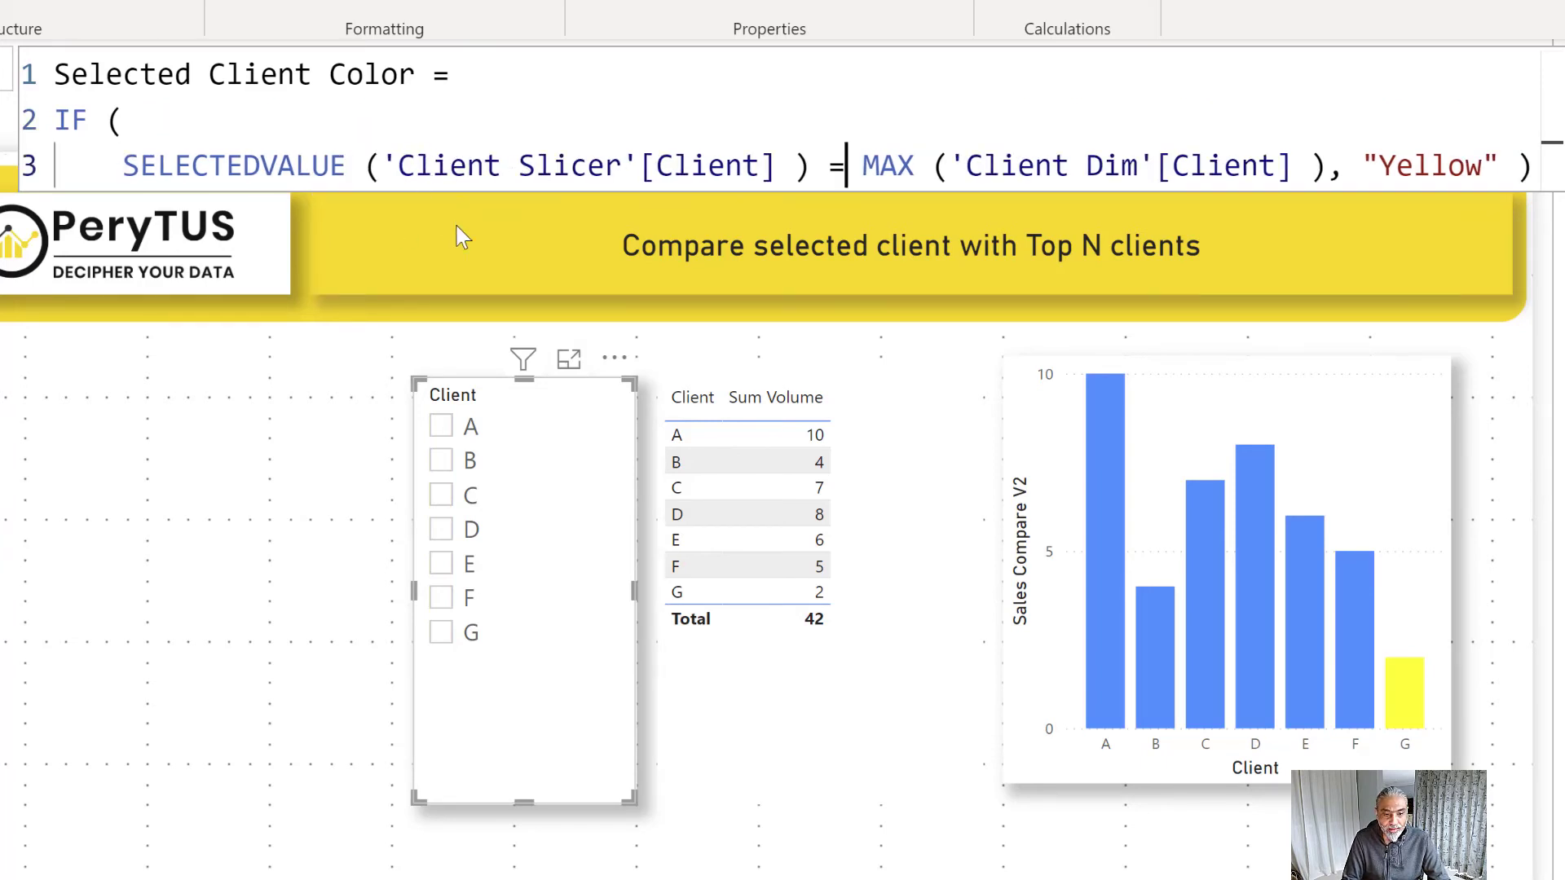
pyautogui.click(386, 166)
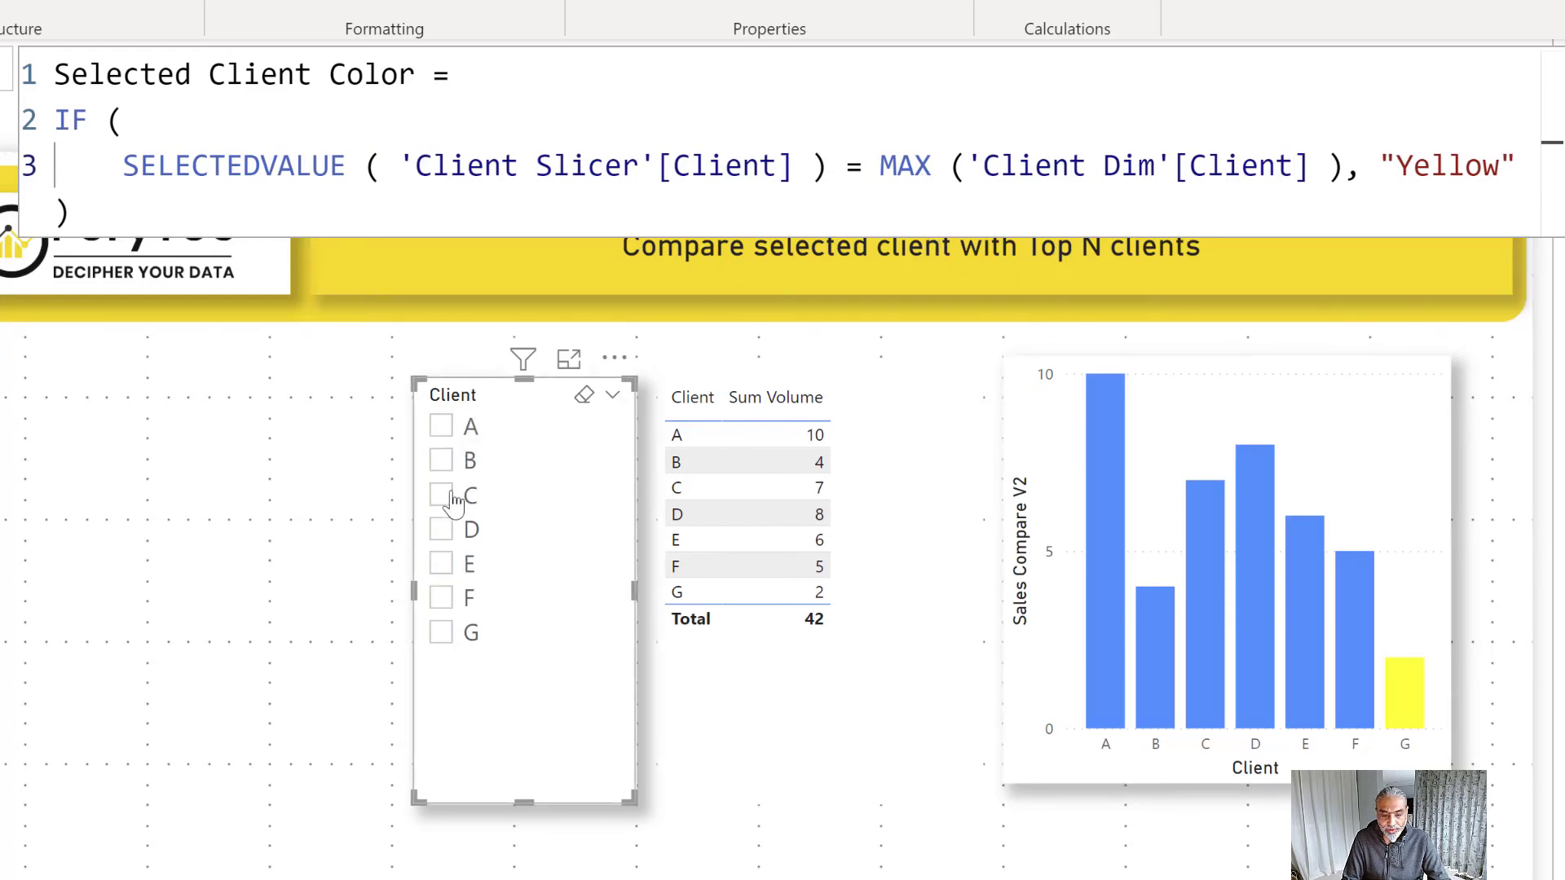
# Step: Replace MAX with SELECTEDVALUE around 'Client Dim'[Client] in the Selected Client Color measure and commit the formula
pyautogui.moveTo(525, 369)
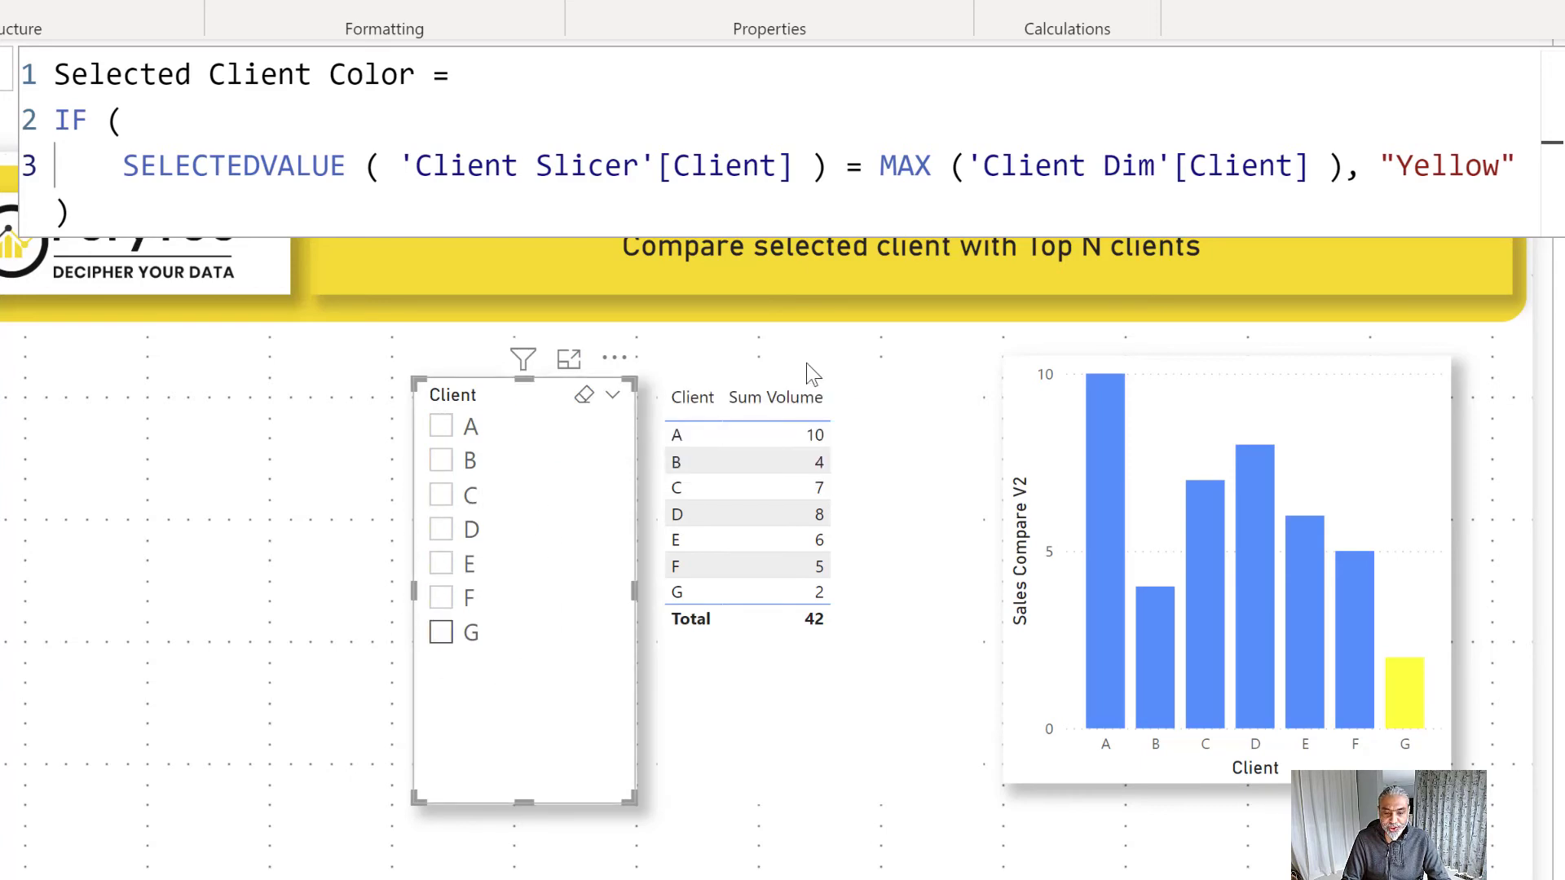
pyautogui.click(894, 173)
pyautogui.write('S')
pyautogui.press('BackSpace')
pyautogui.press('BackSpace')
pyautogui.write('SELECTEDVALUE')
pyautogui.press('Delete')
pyautogui.write('(')
pyautogui.press('Delete')
pyautogui.press('Delete')
pyautogui.press('Delete')
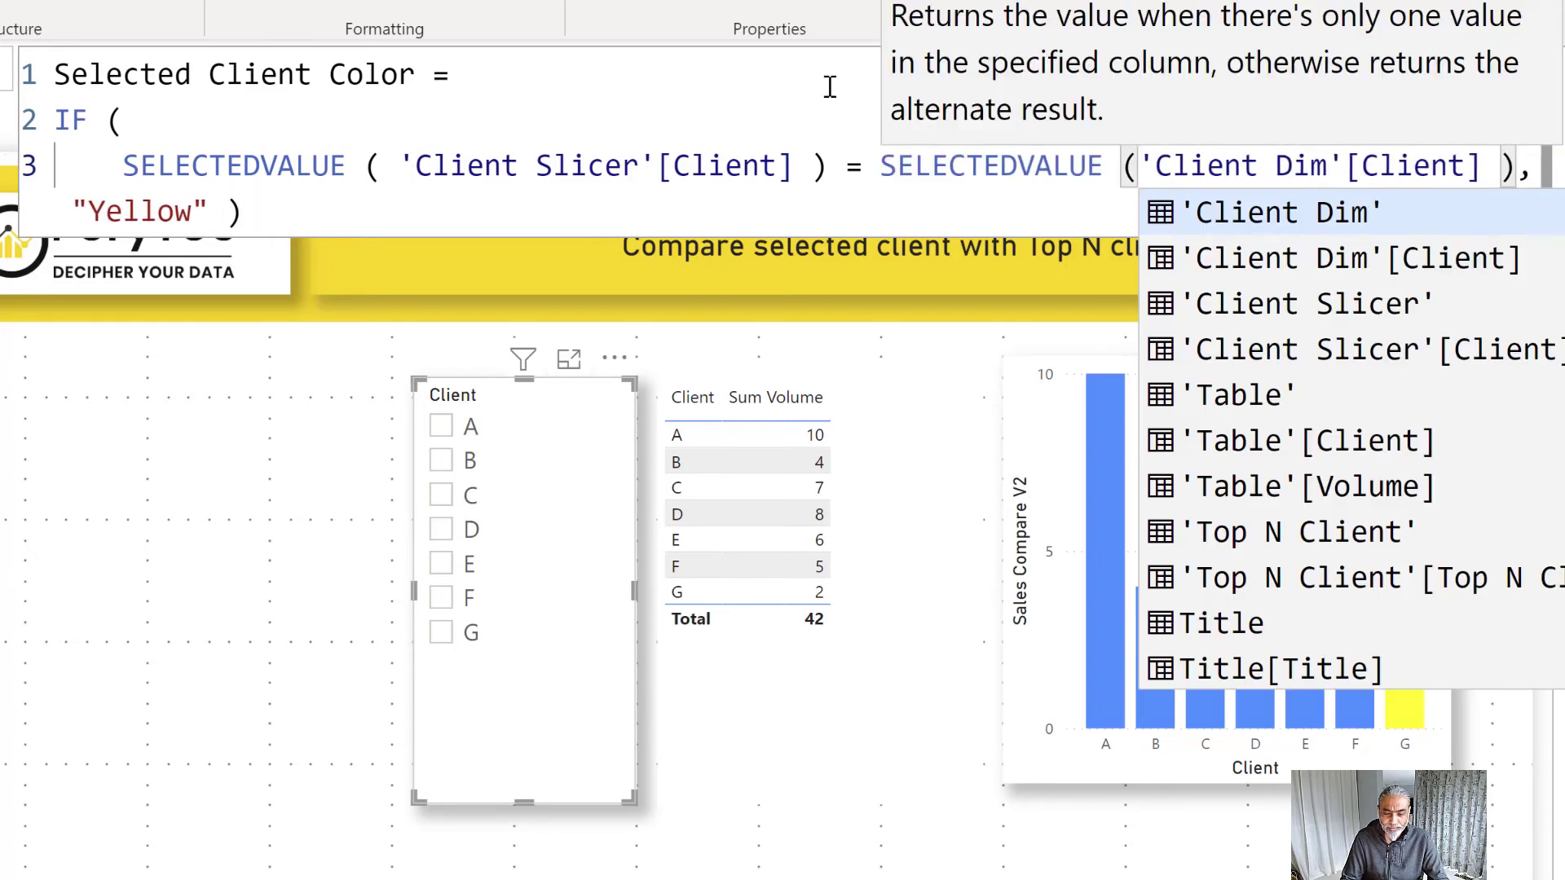
pyautogui.scroll(-1, 968, 106)
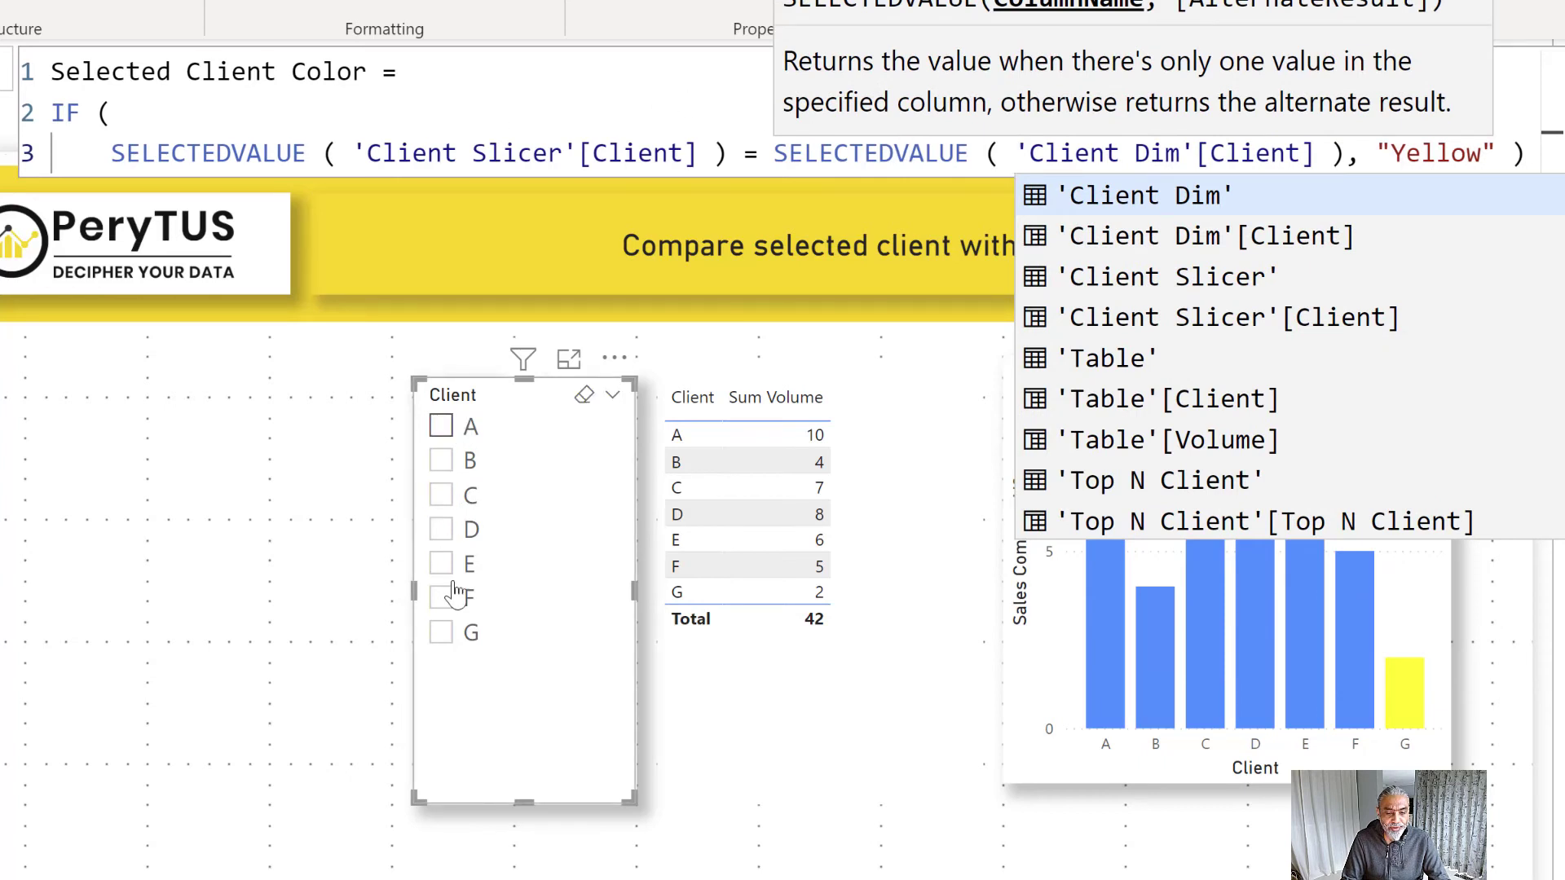
pyautogui.press('Escape')
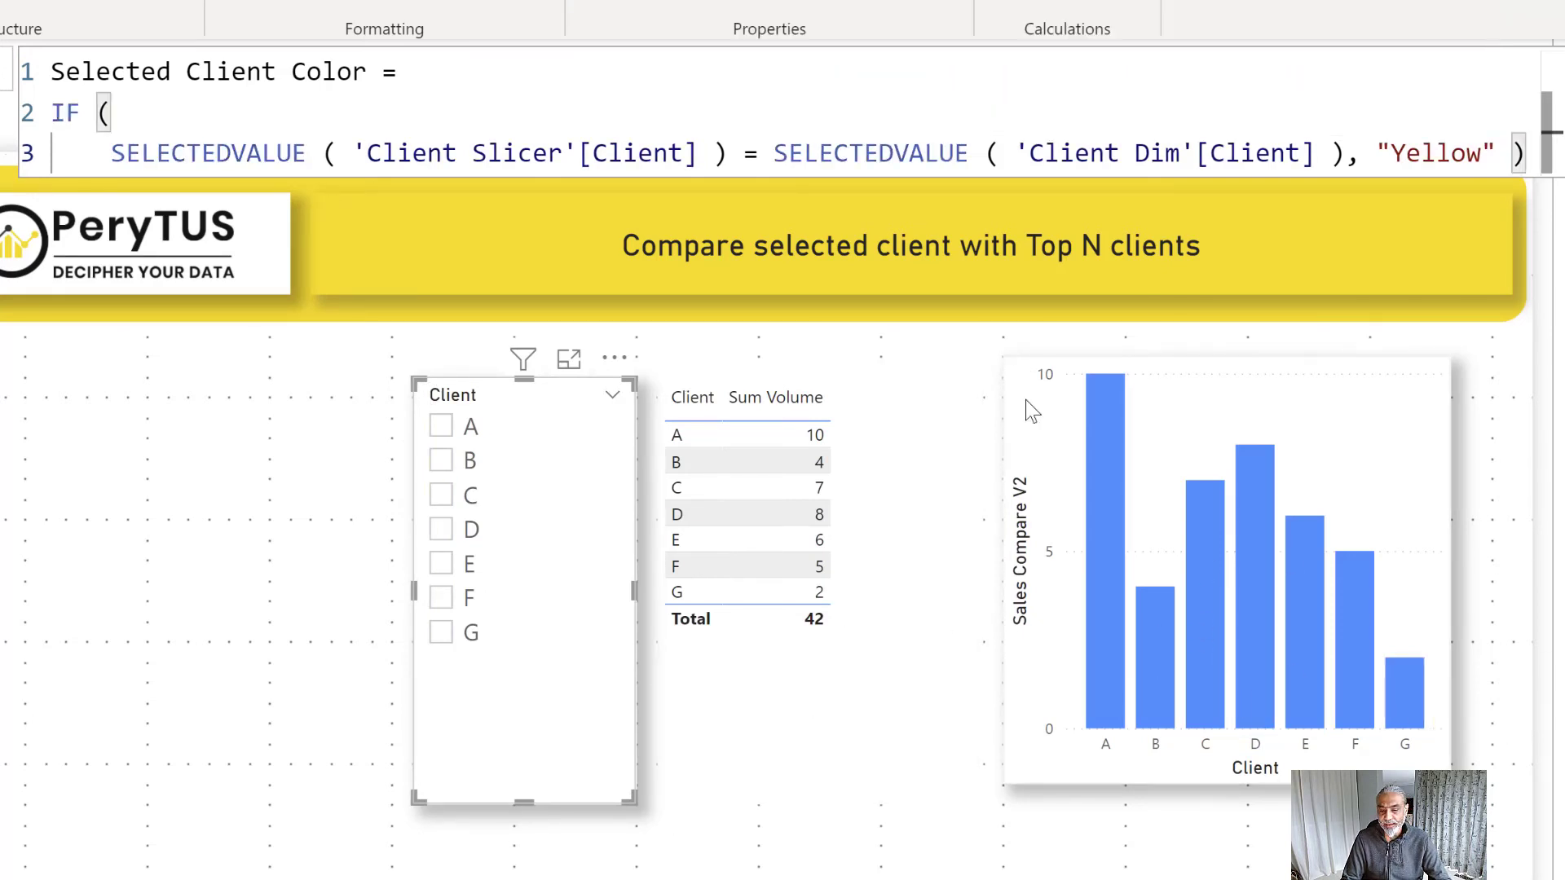
# Step: Test the column chart's highlighting by selecting clients D, B, F, G and E in turn in the Client slicer
pyautogui.click(473, 532)
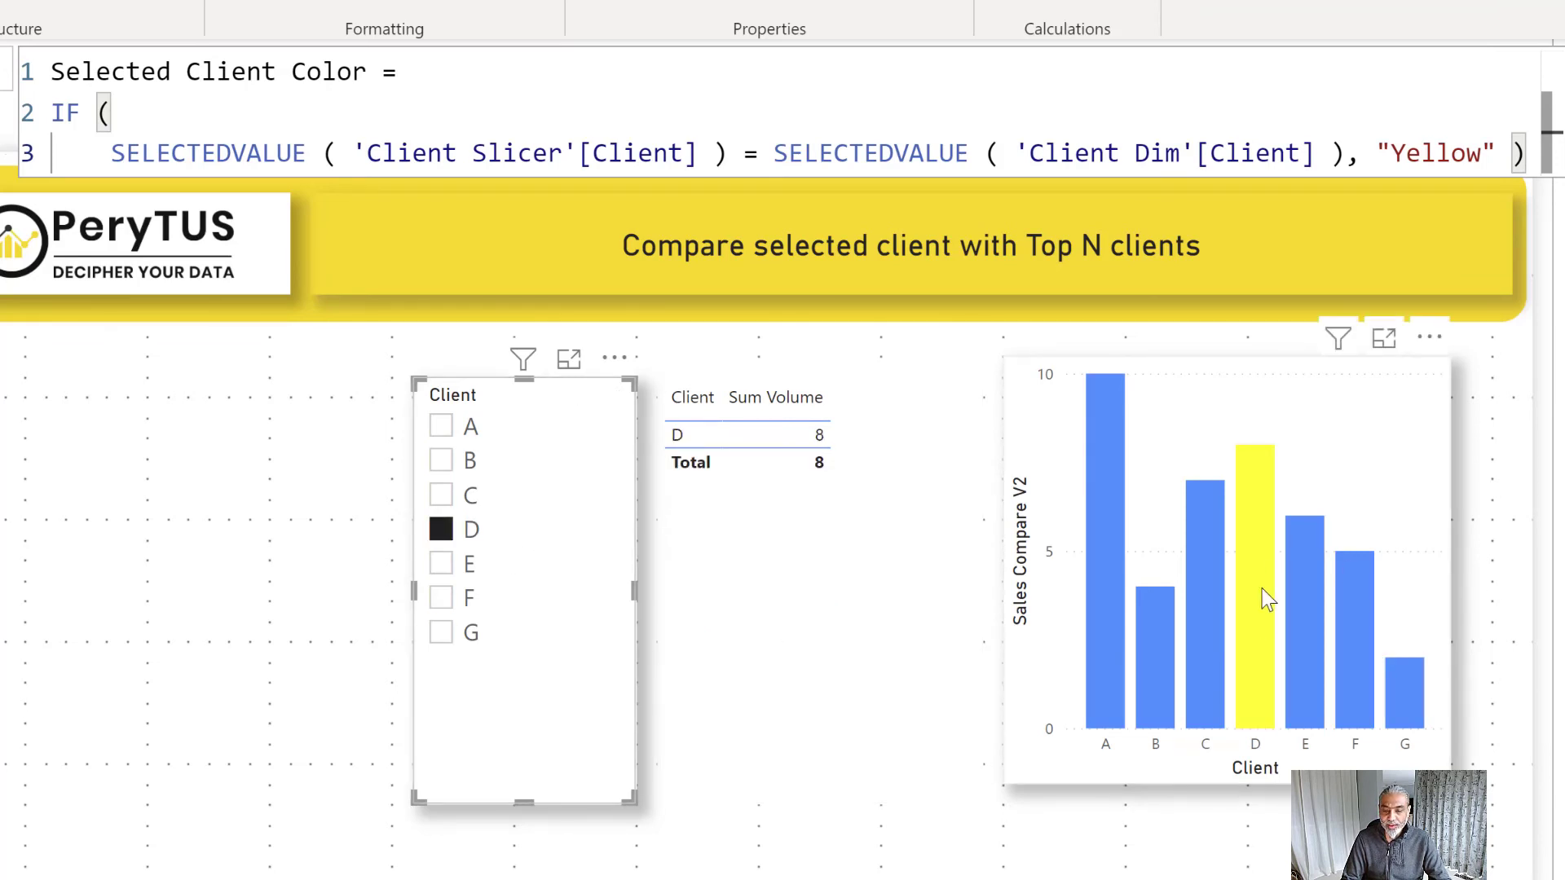
pyautogui.click(441, 461)
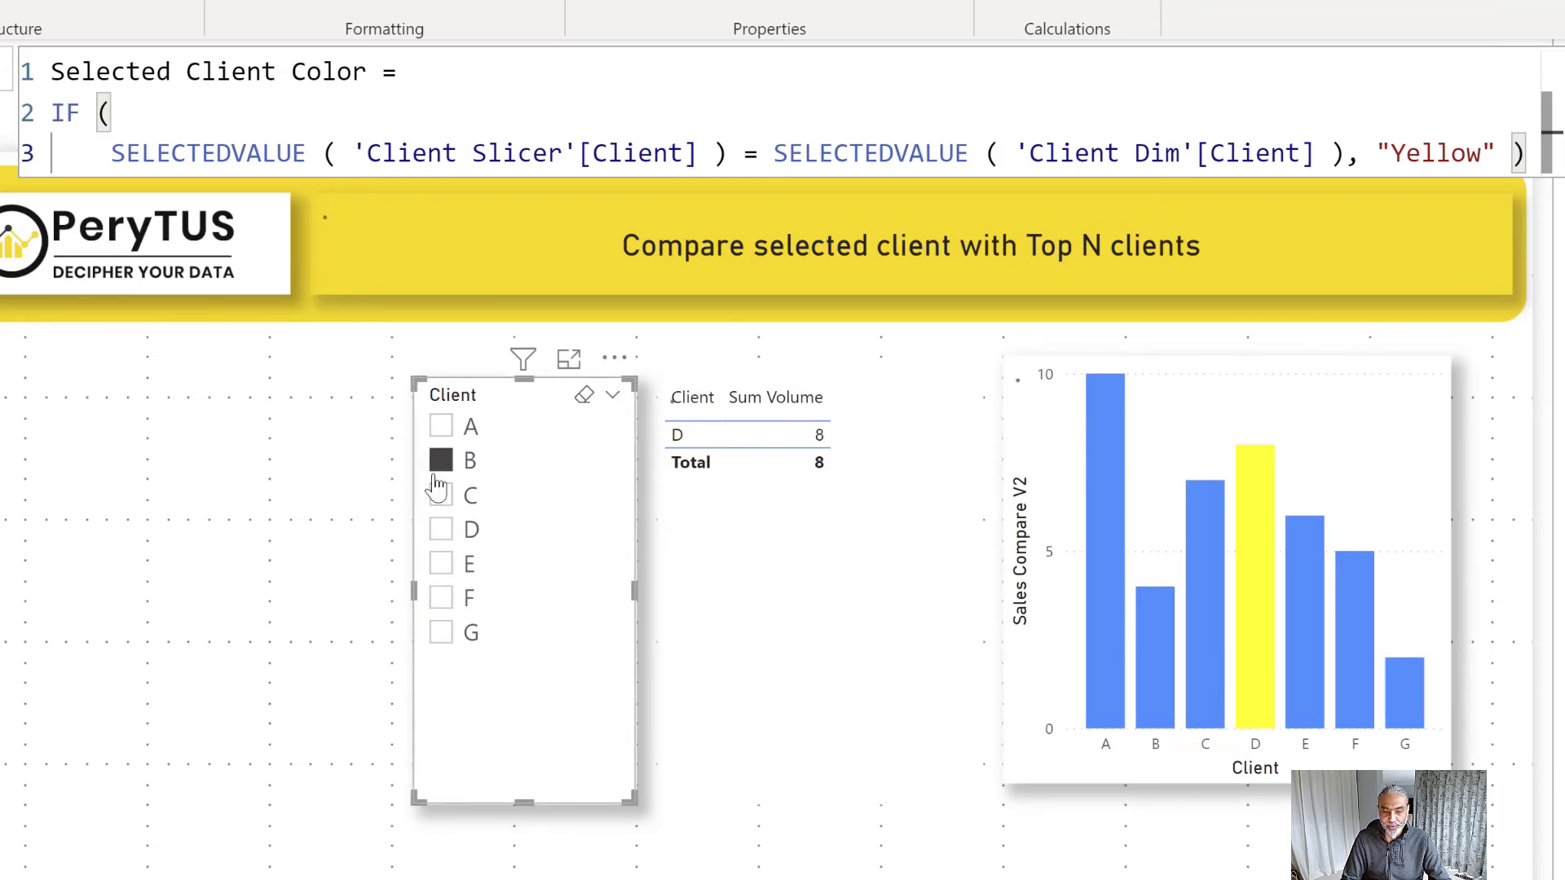
pyautogui.click(450, 598)
pyautogui.click(449, 631)
pyautogui.click(441, 563)
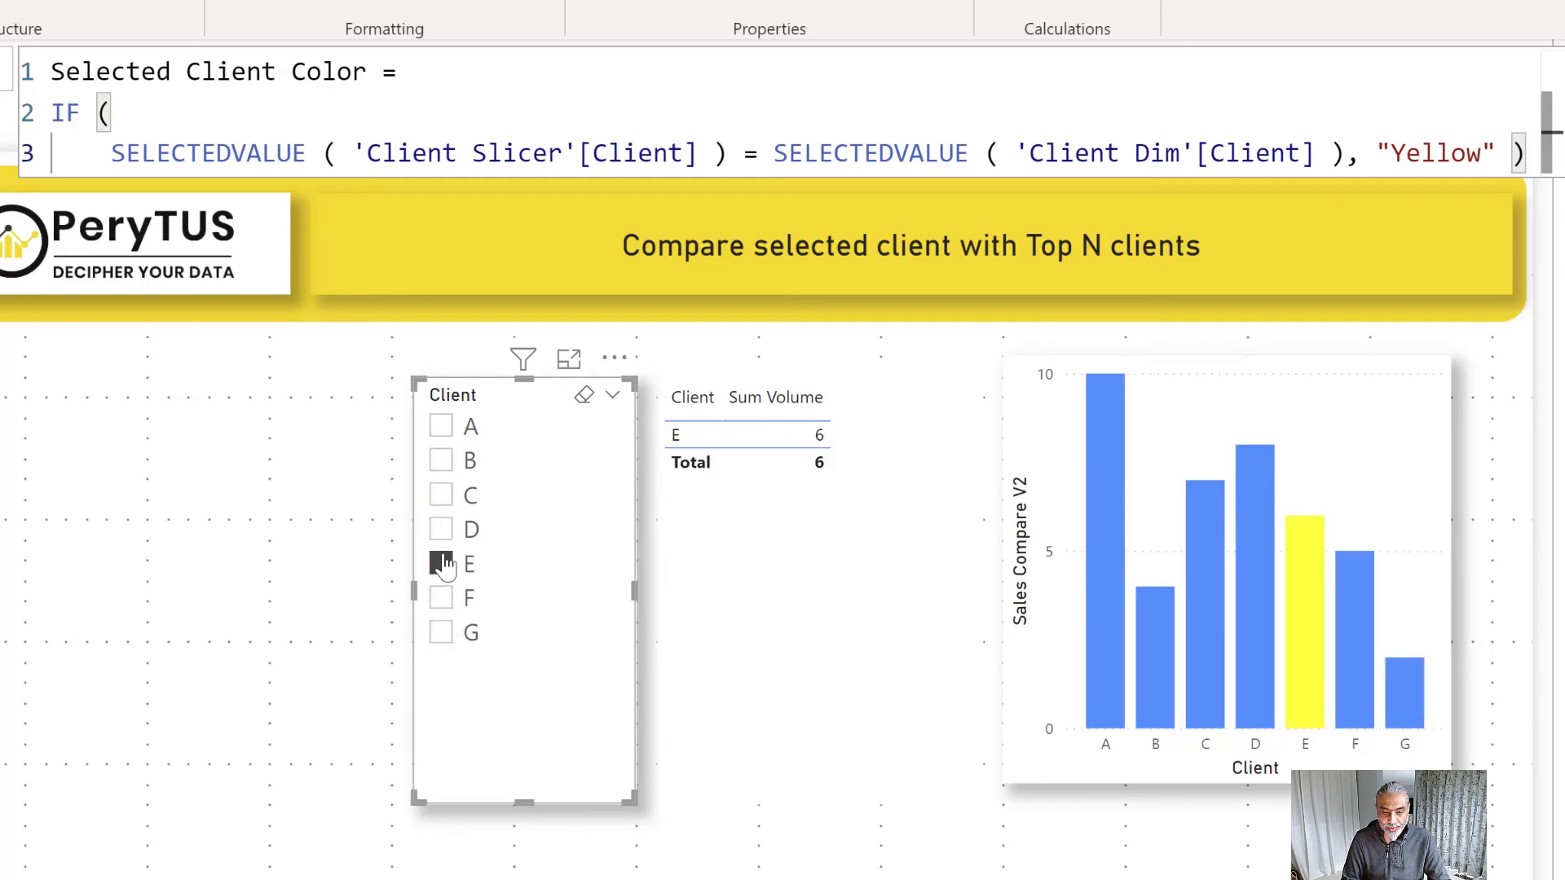